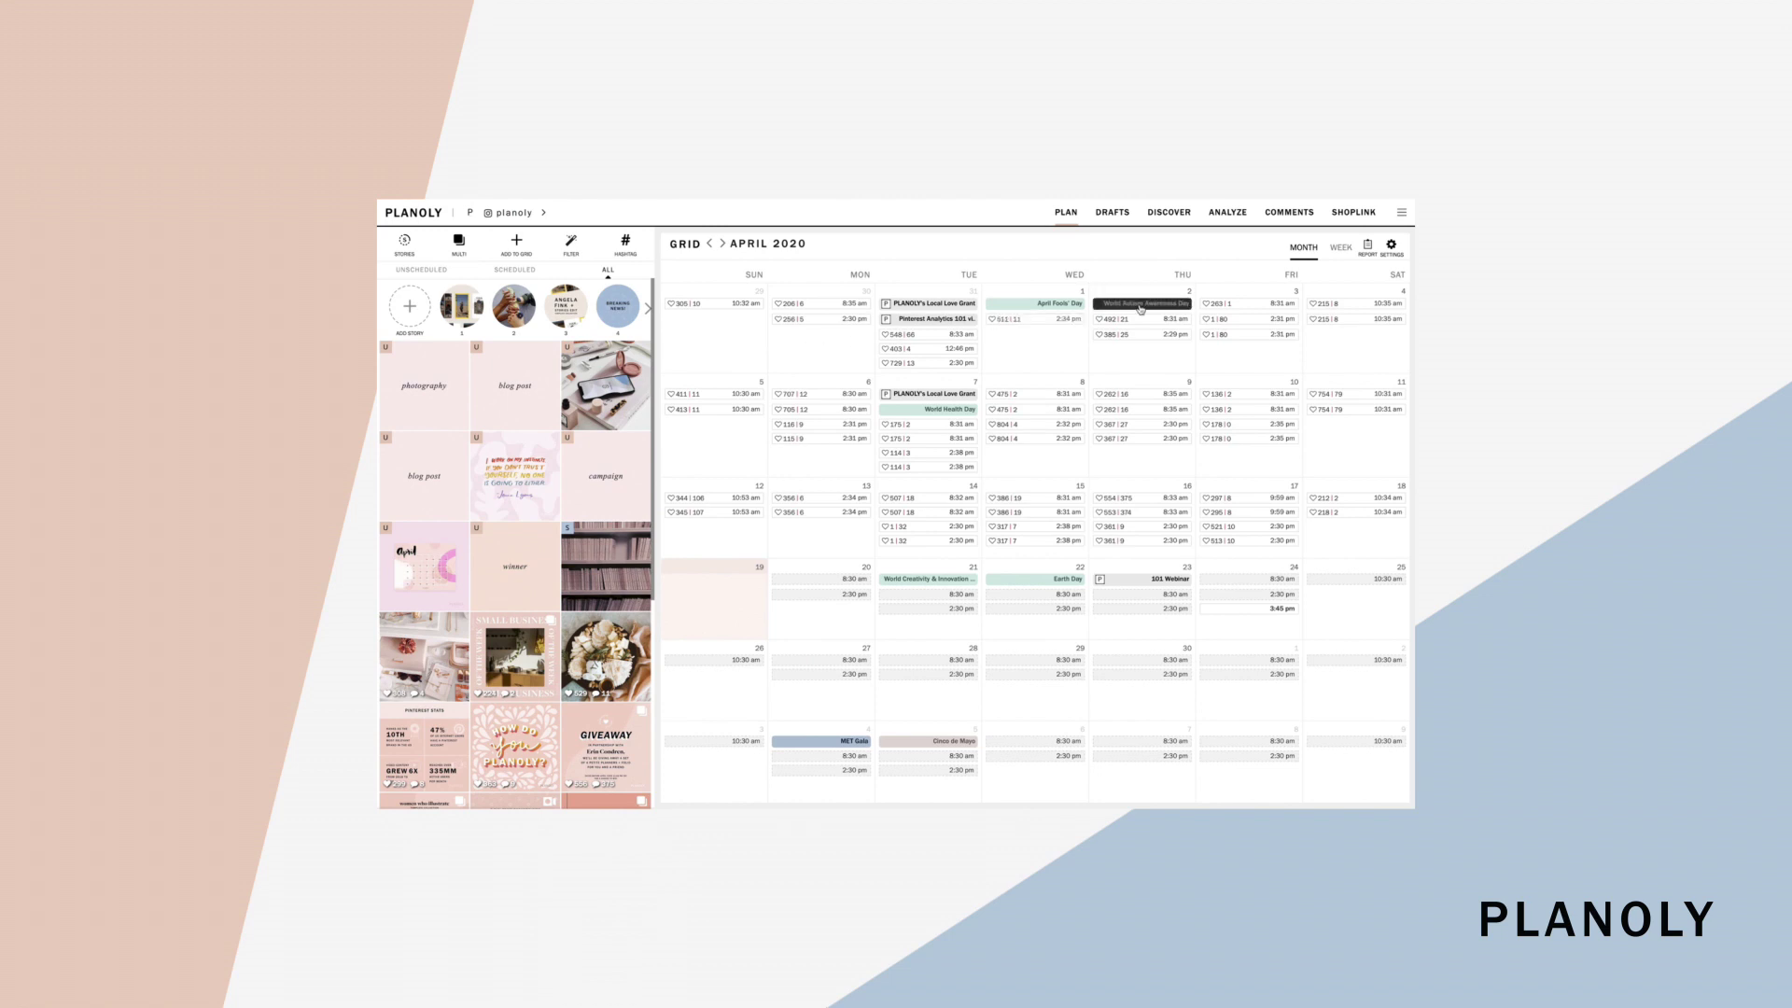
left_click(1309, 255)
left_click(1336, 258)
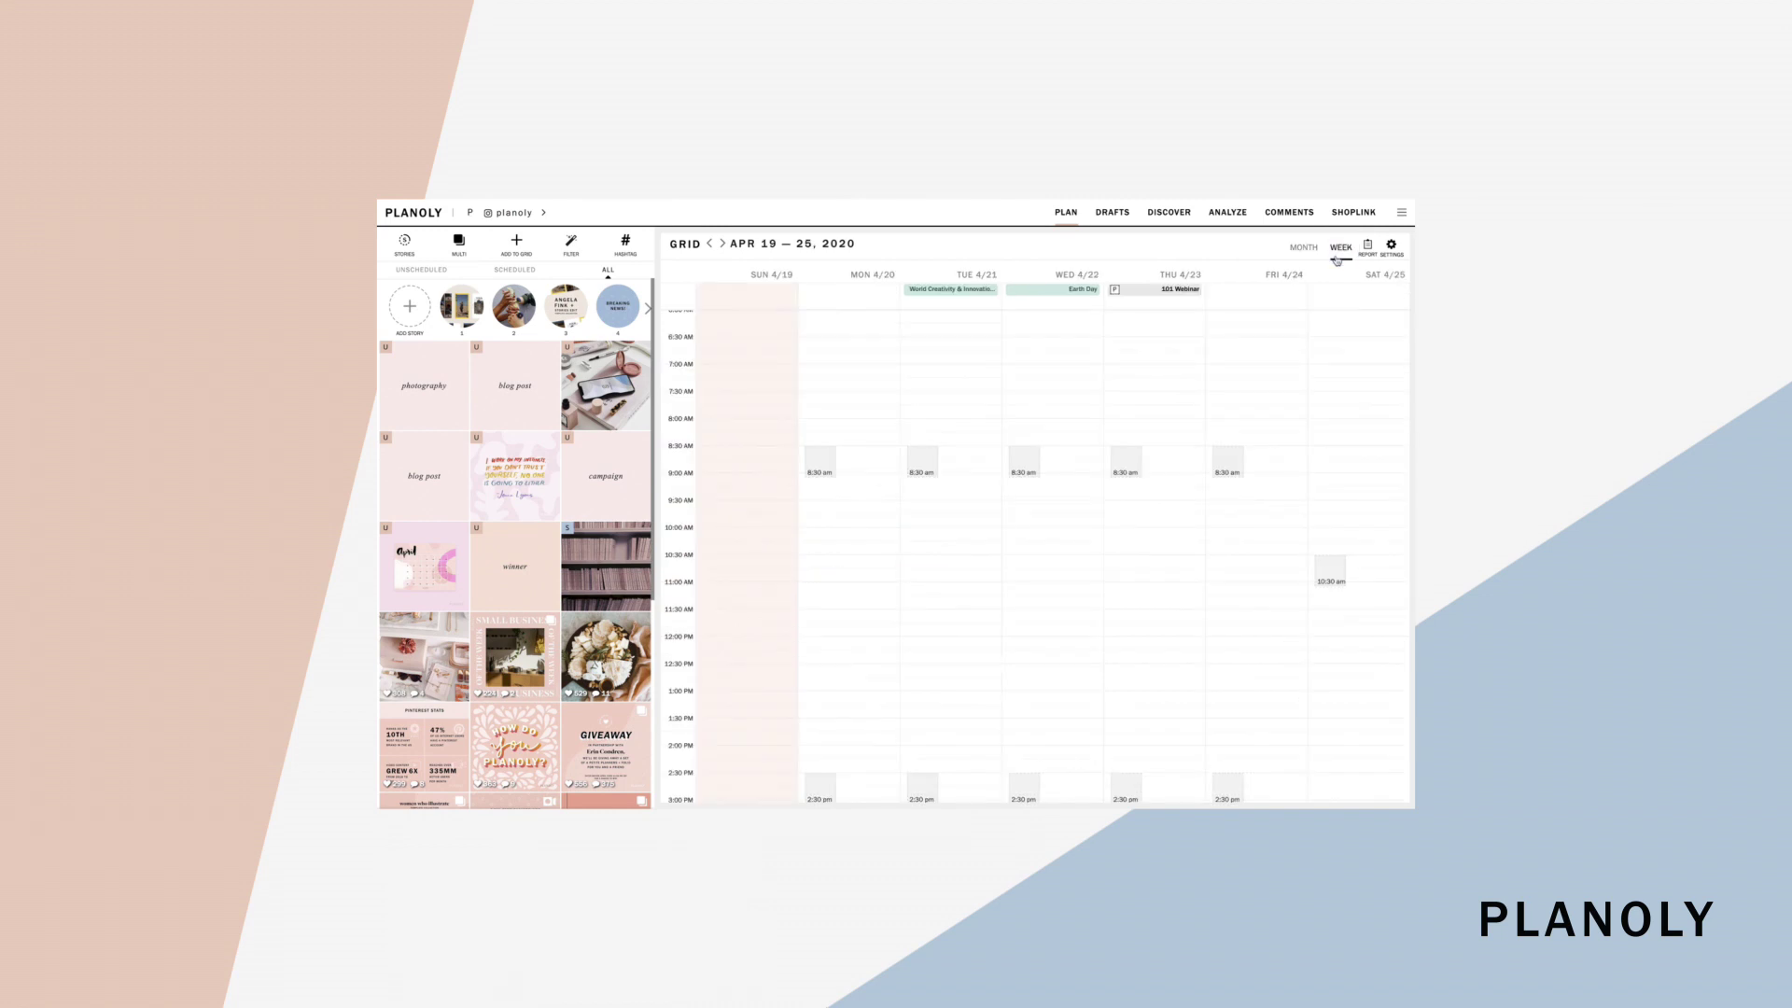
left_click(1309, 257)
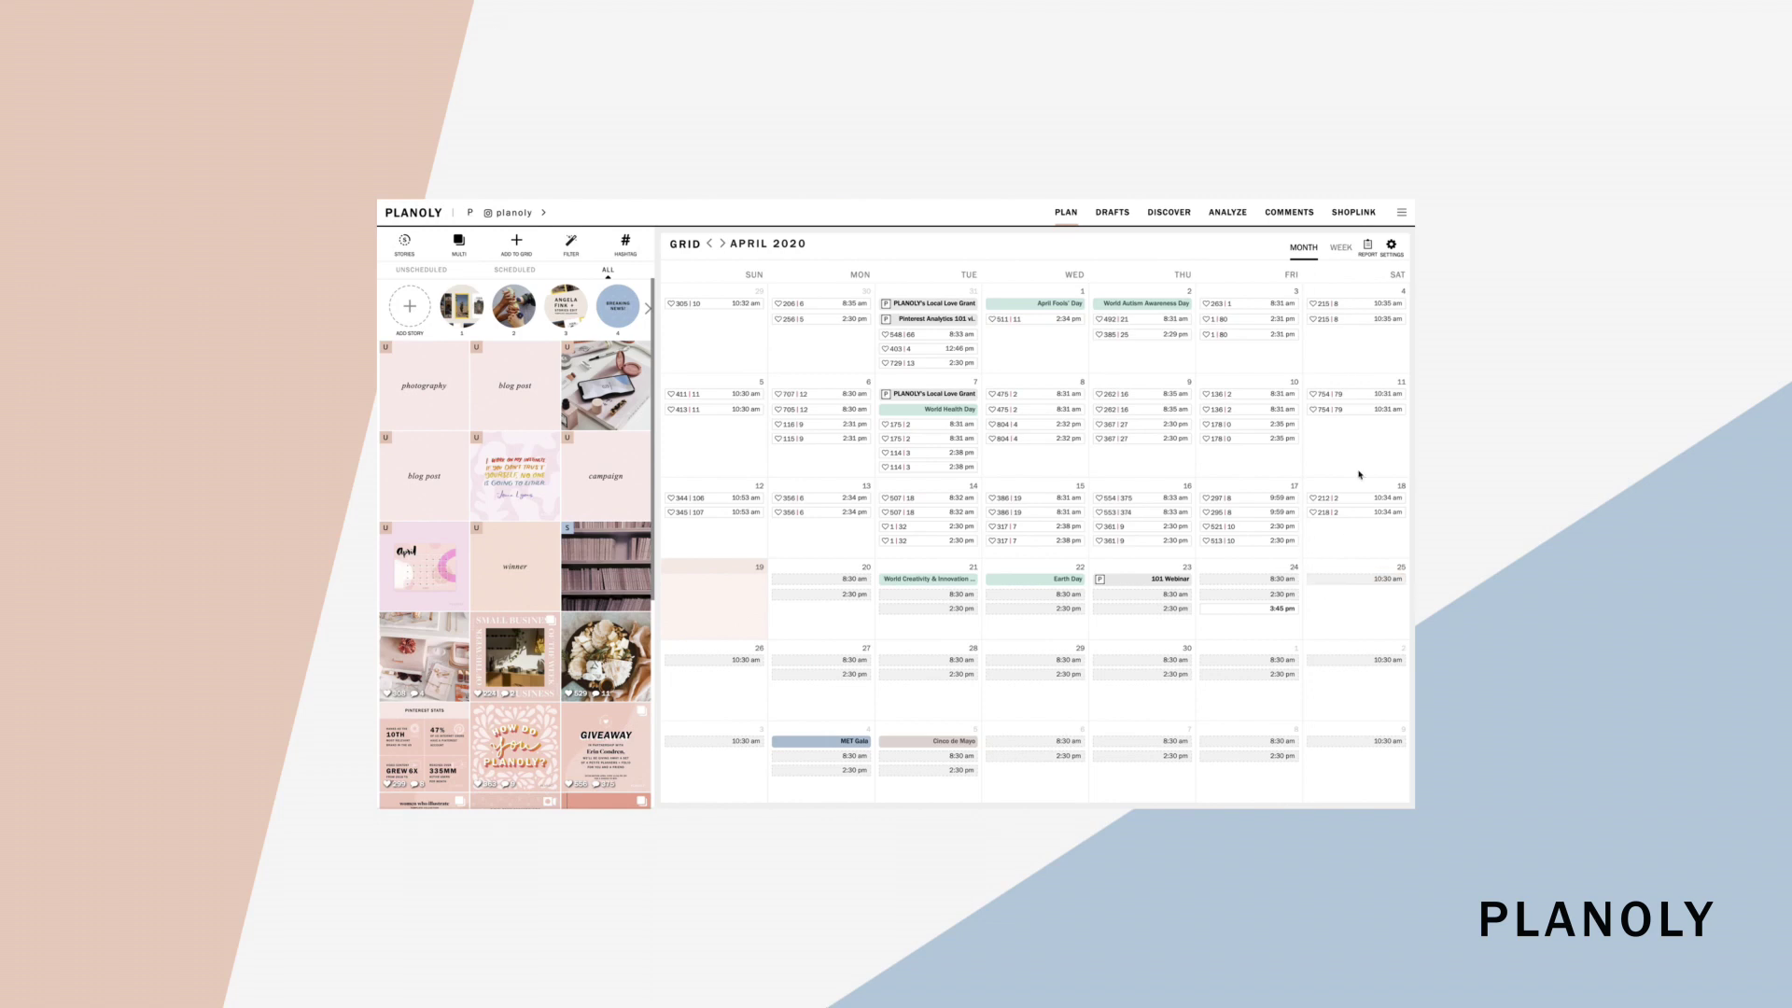
left_click(1395, 252)
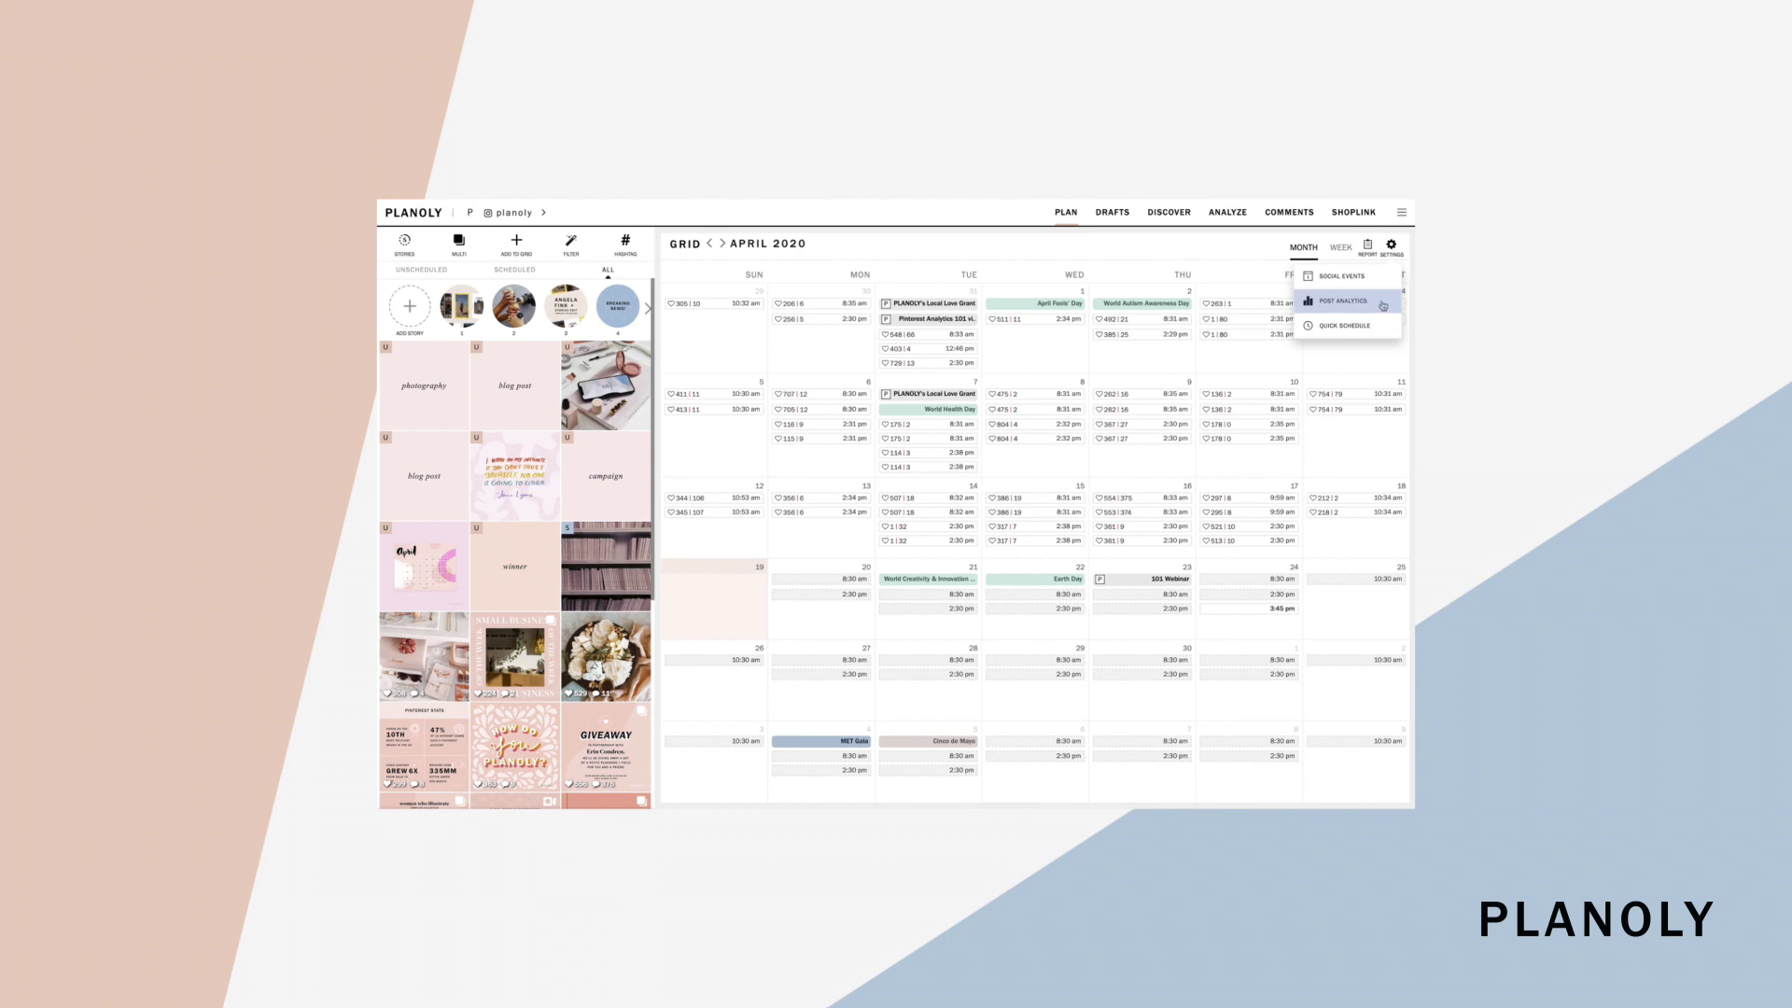
left_click(1383, 305)
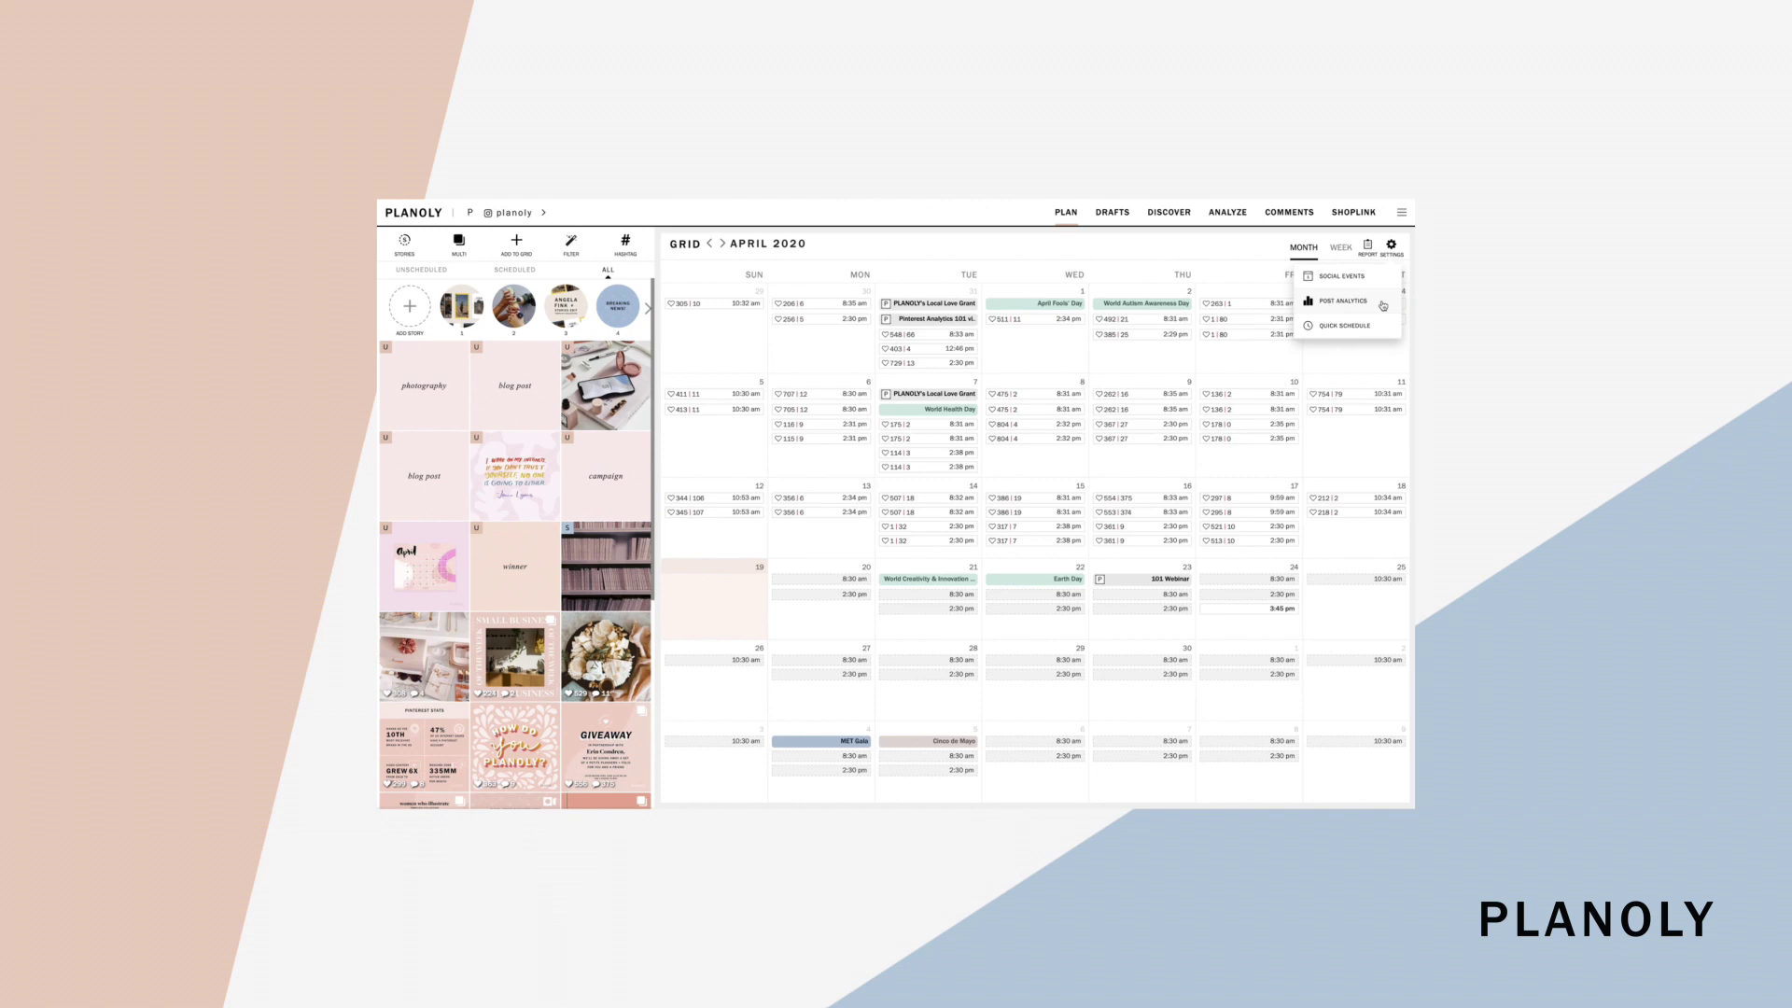
left_click(1395, 254)
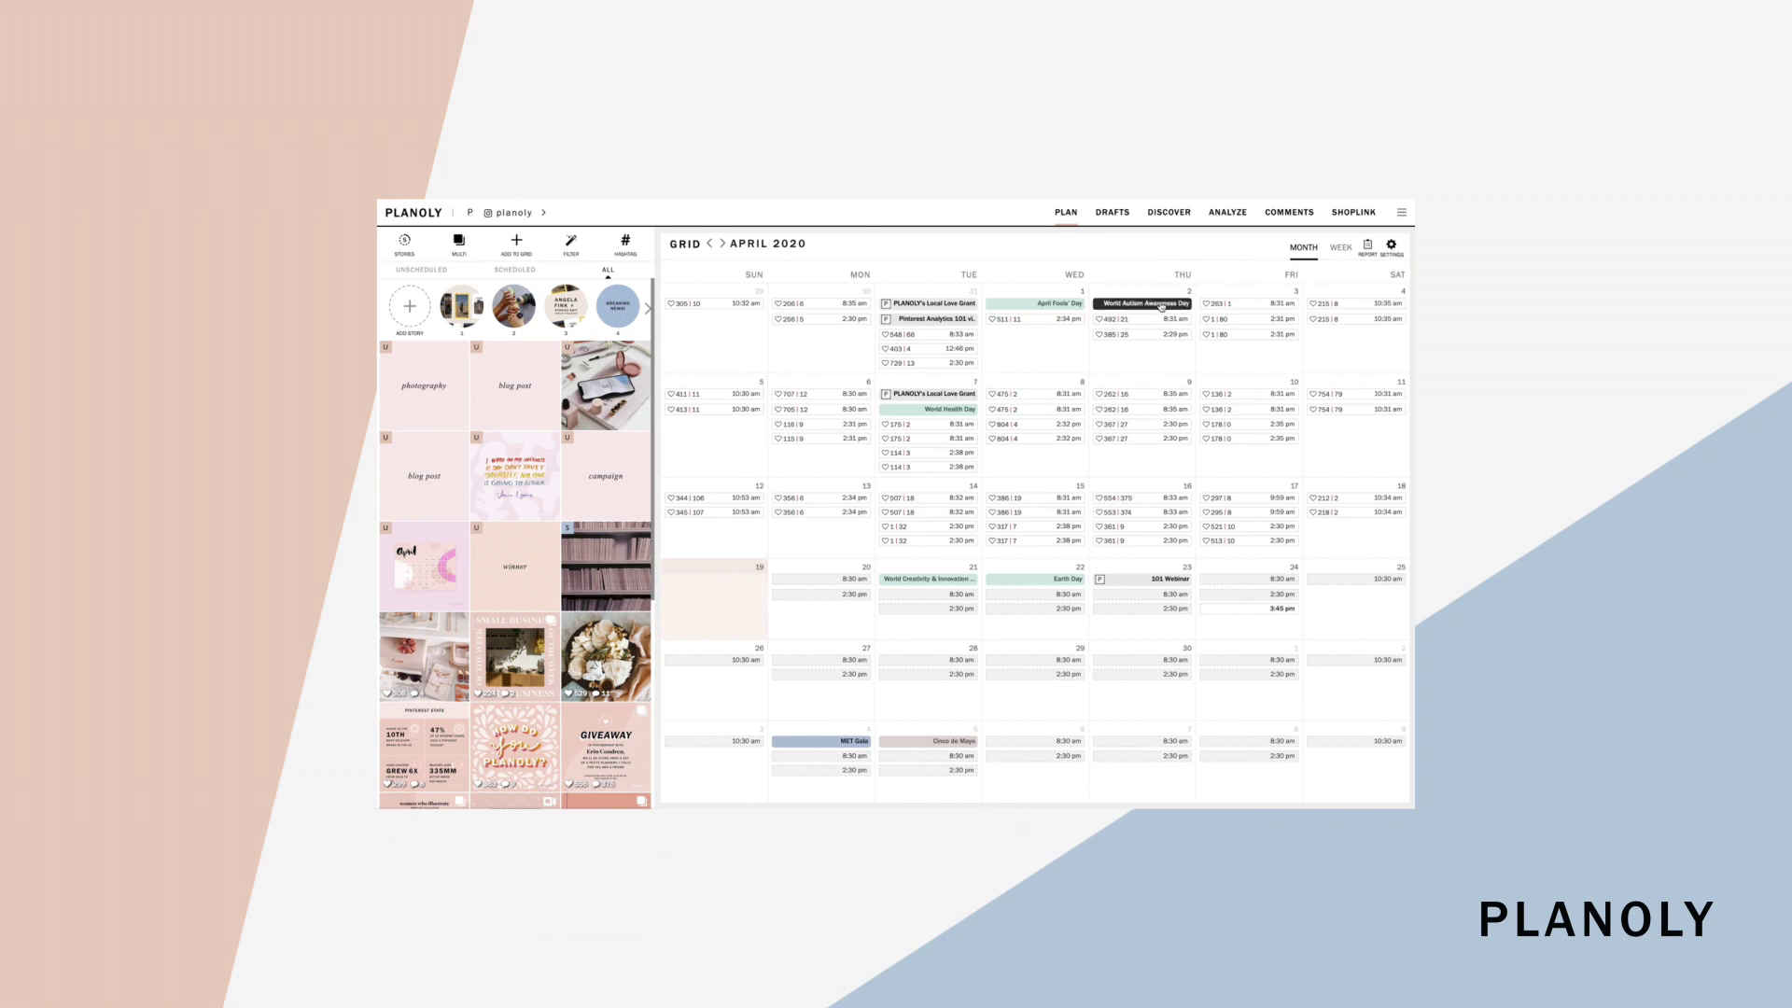
left_click(1161, 306)
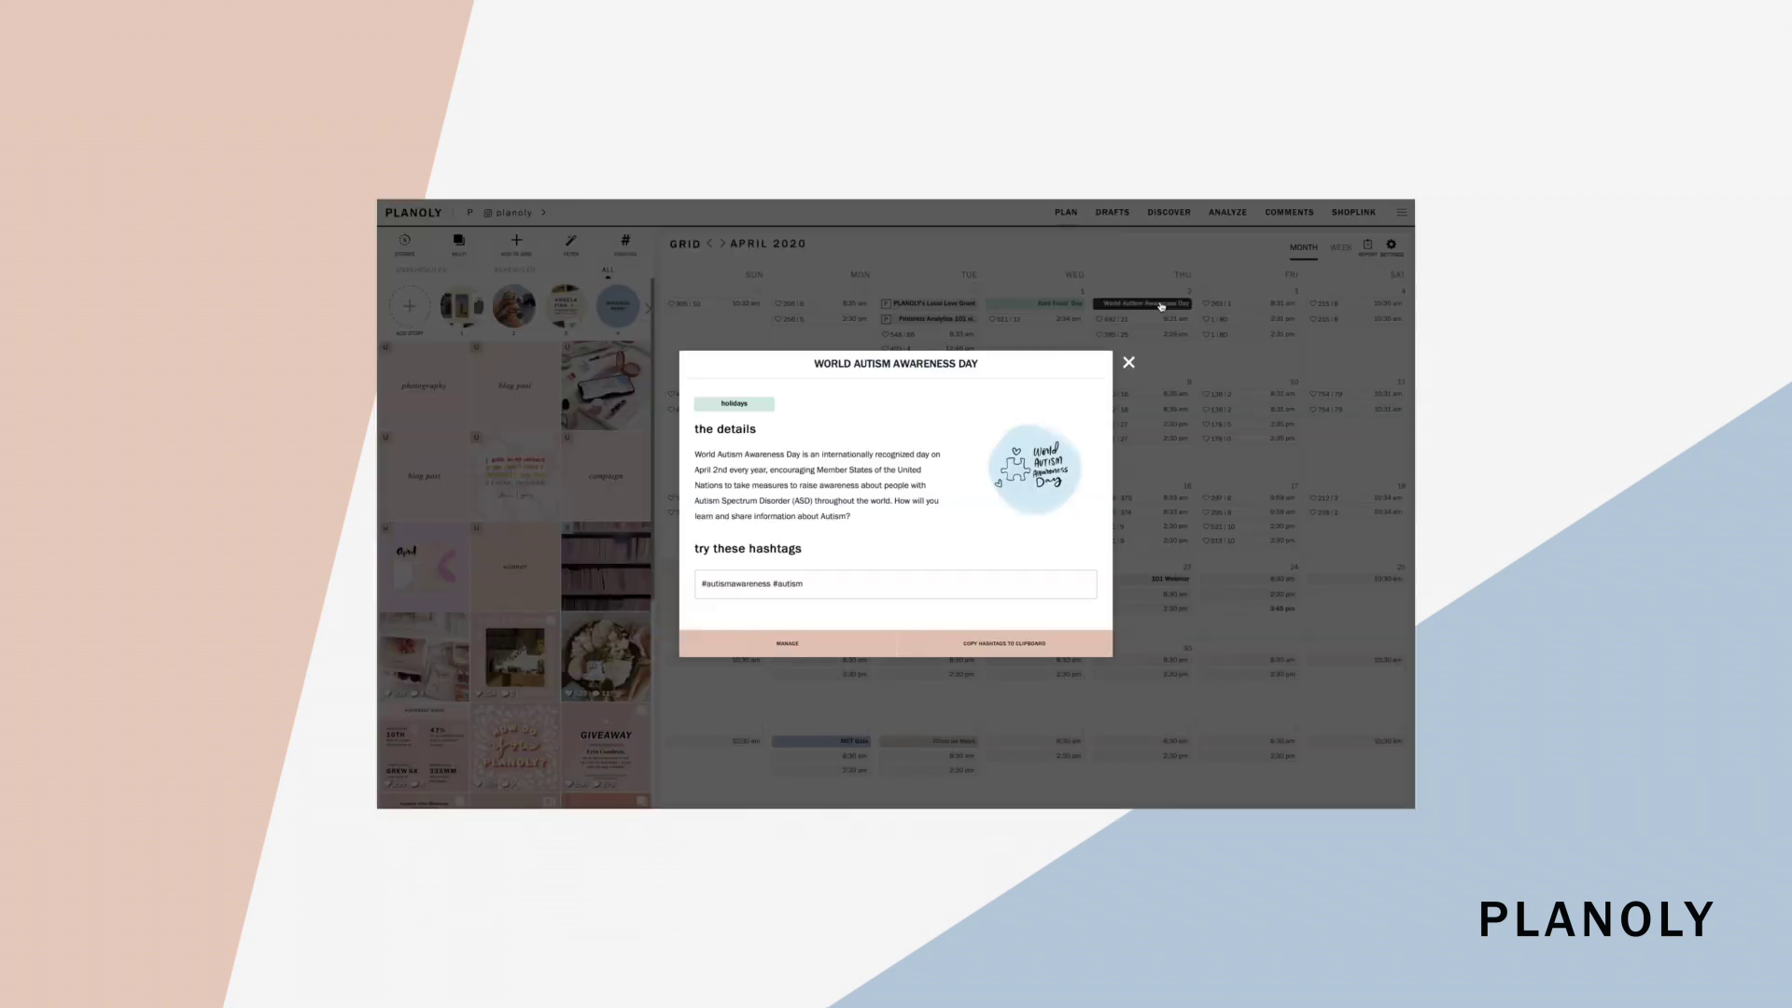
left_click(1129, 362)
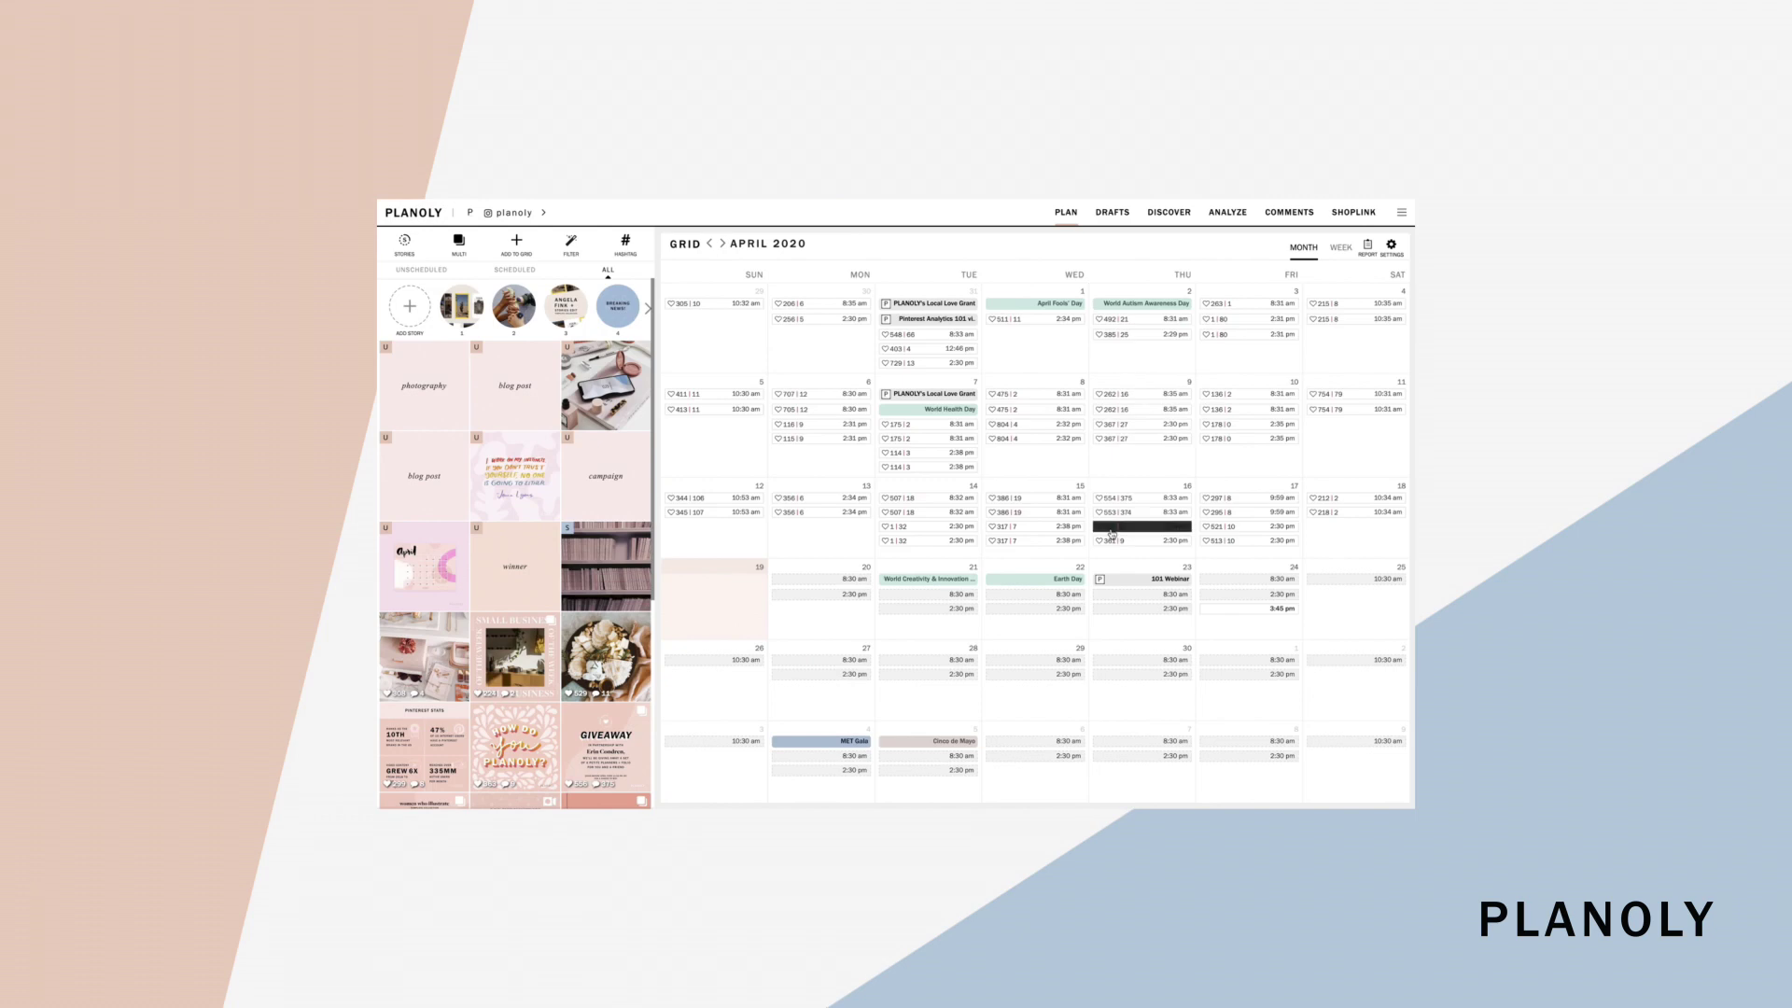
left_click(1113, 582)
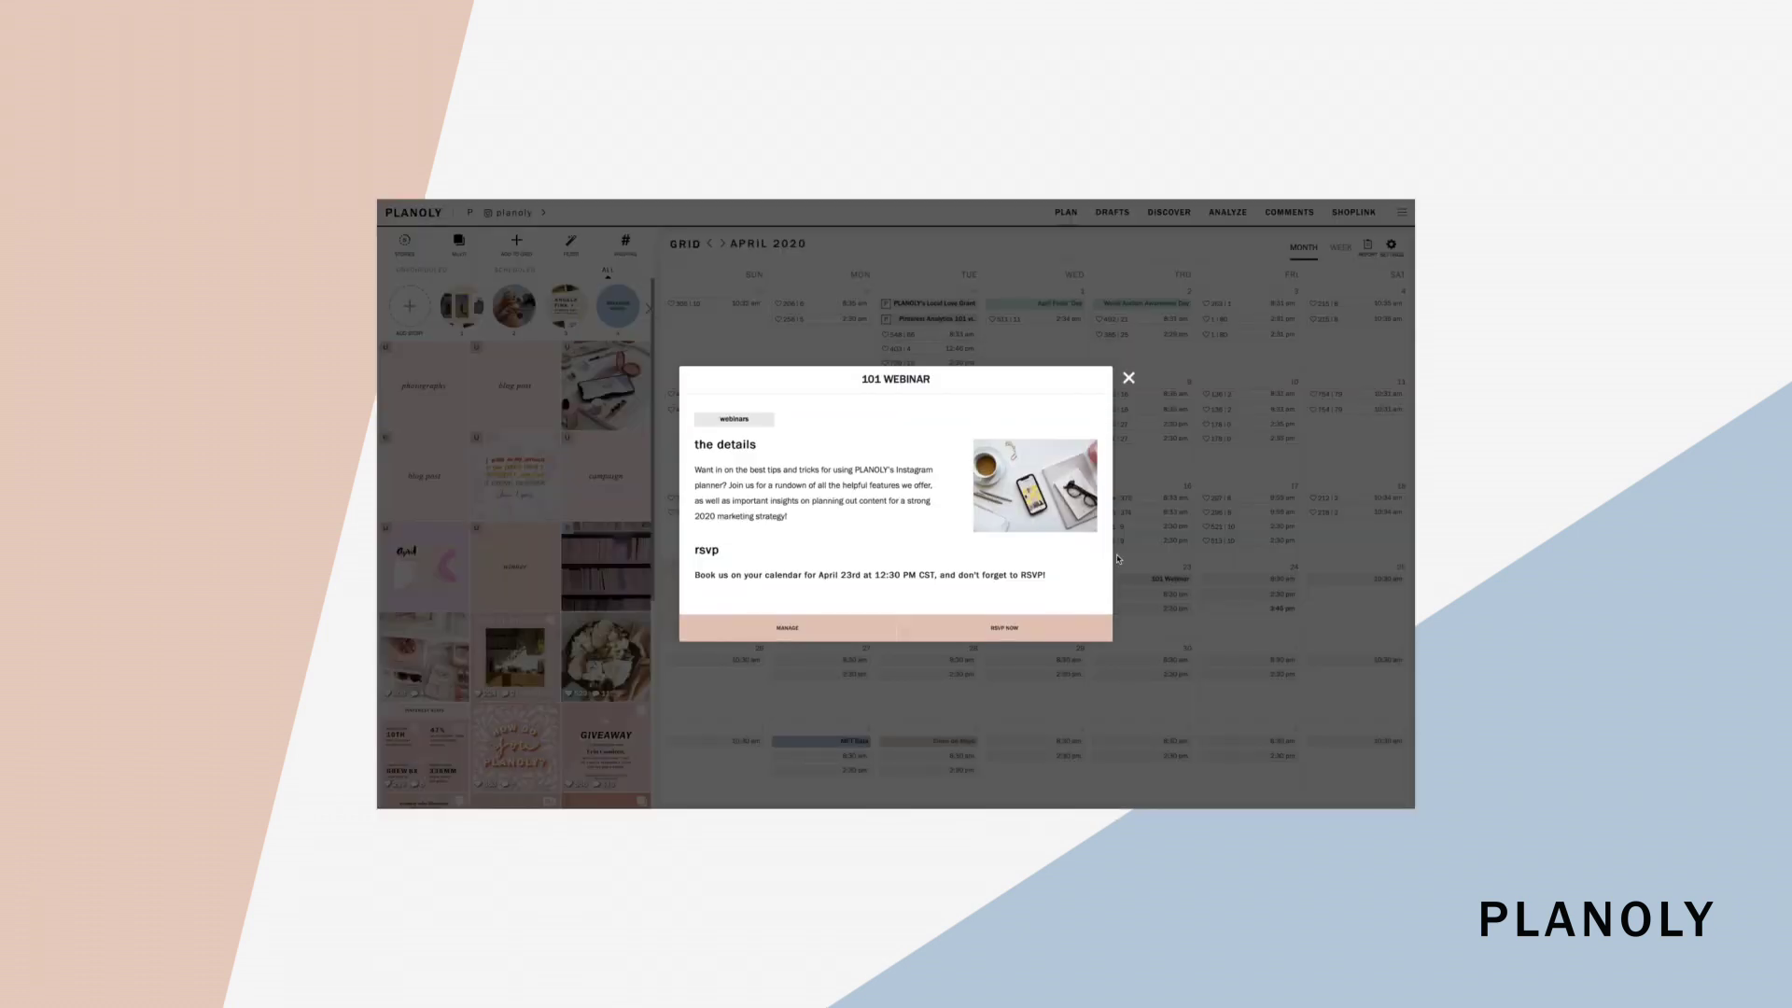
left_click(1130, 381)
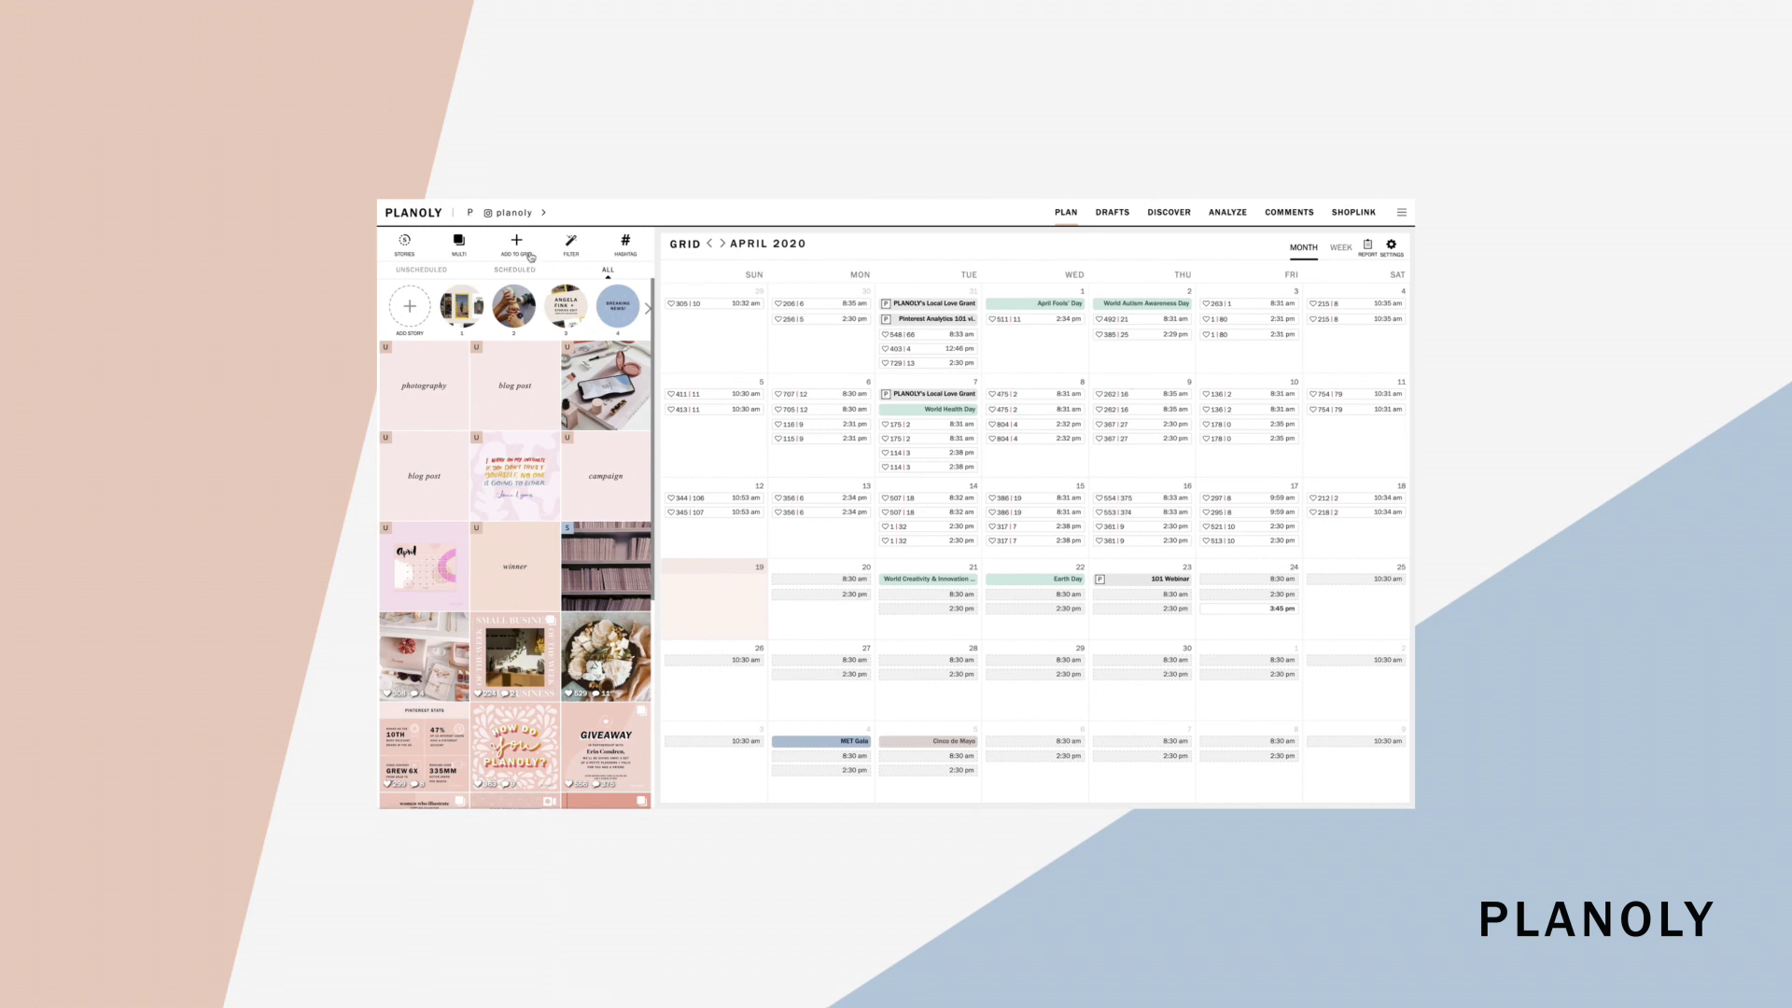
Upload two Screen Shot images from the computer's Recents to the top of the grid
left_click(521, 253)
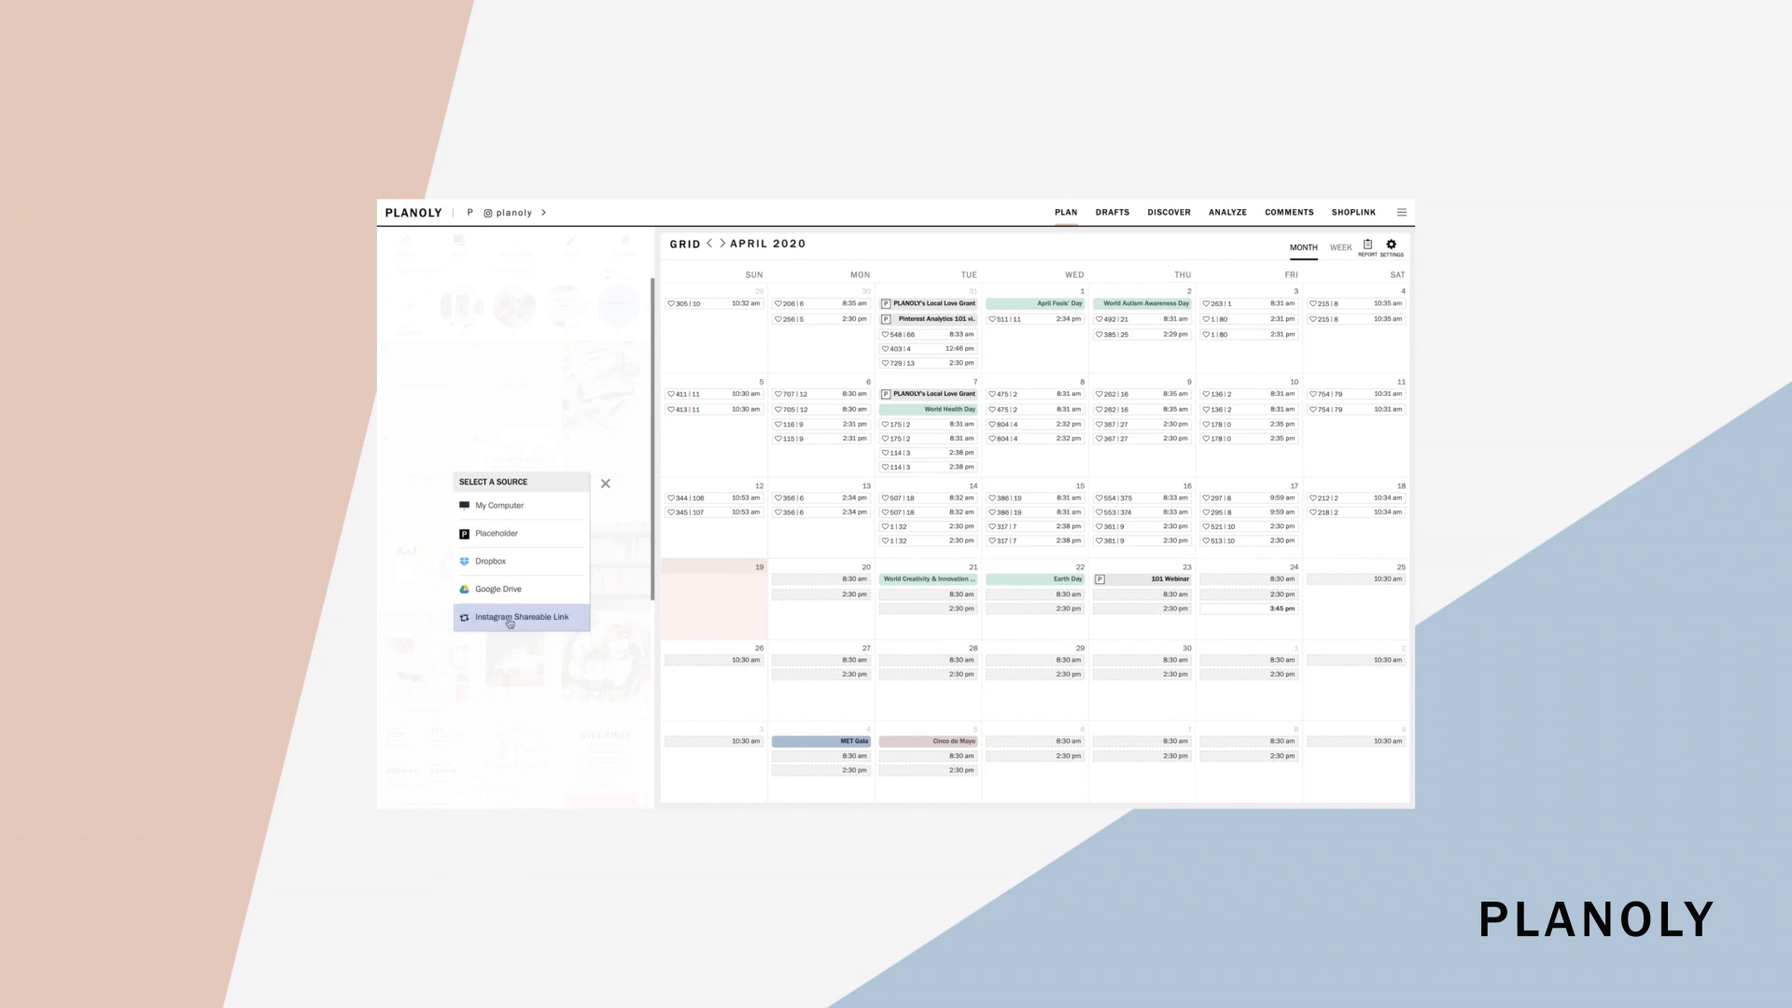
left_click(504, 507)
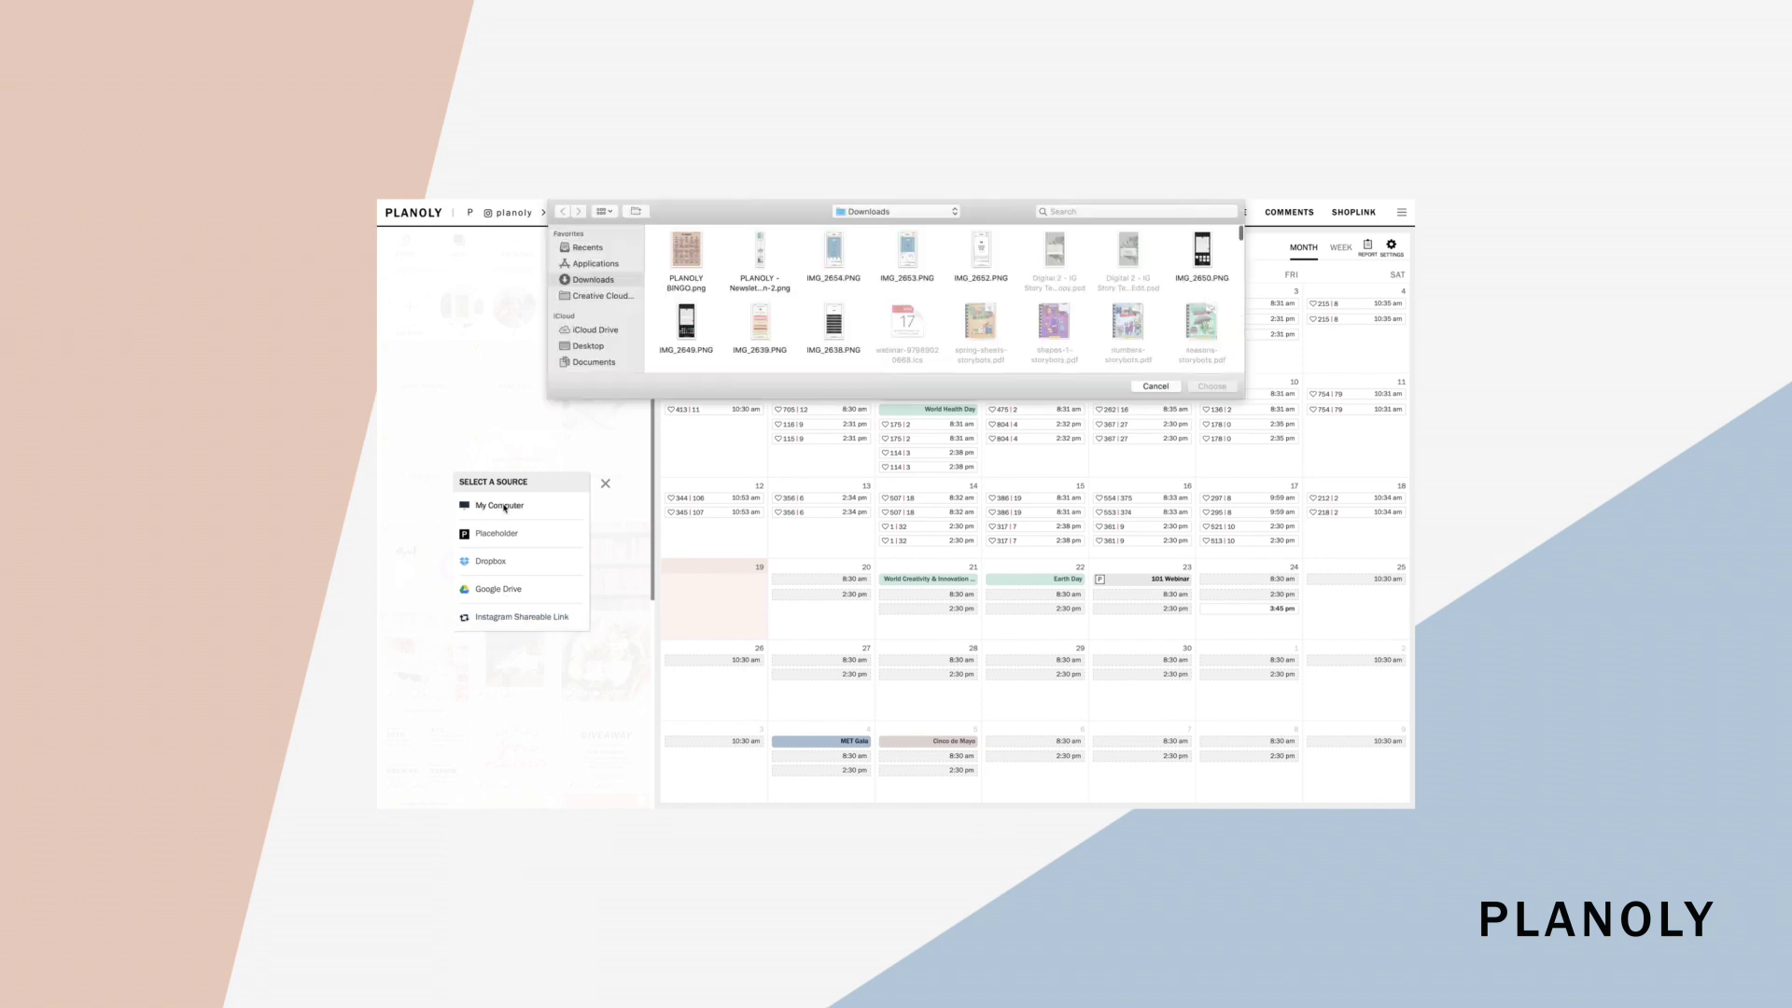
left_click(588, 248)
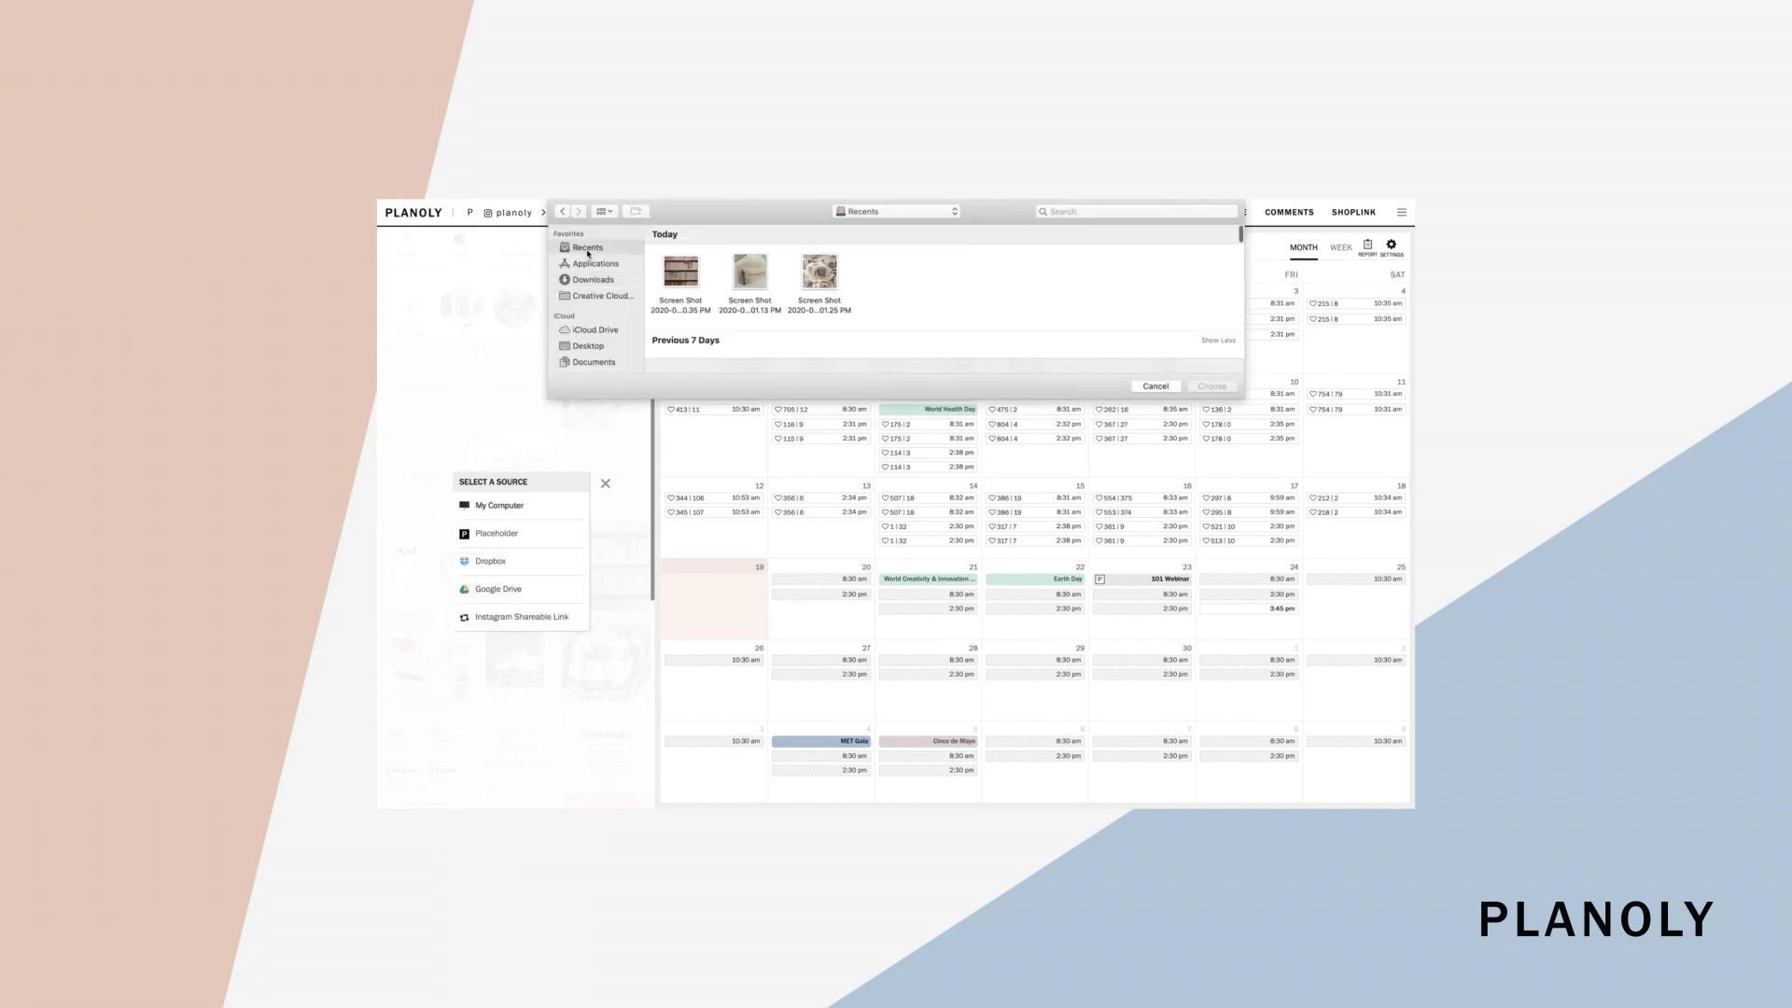
left_click(678, 270)
left_click(750, 271, "shift")
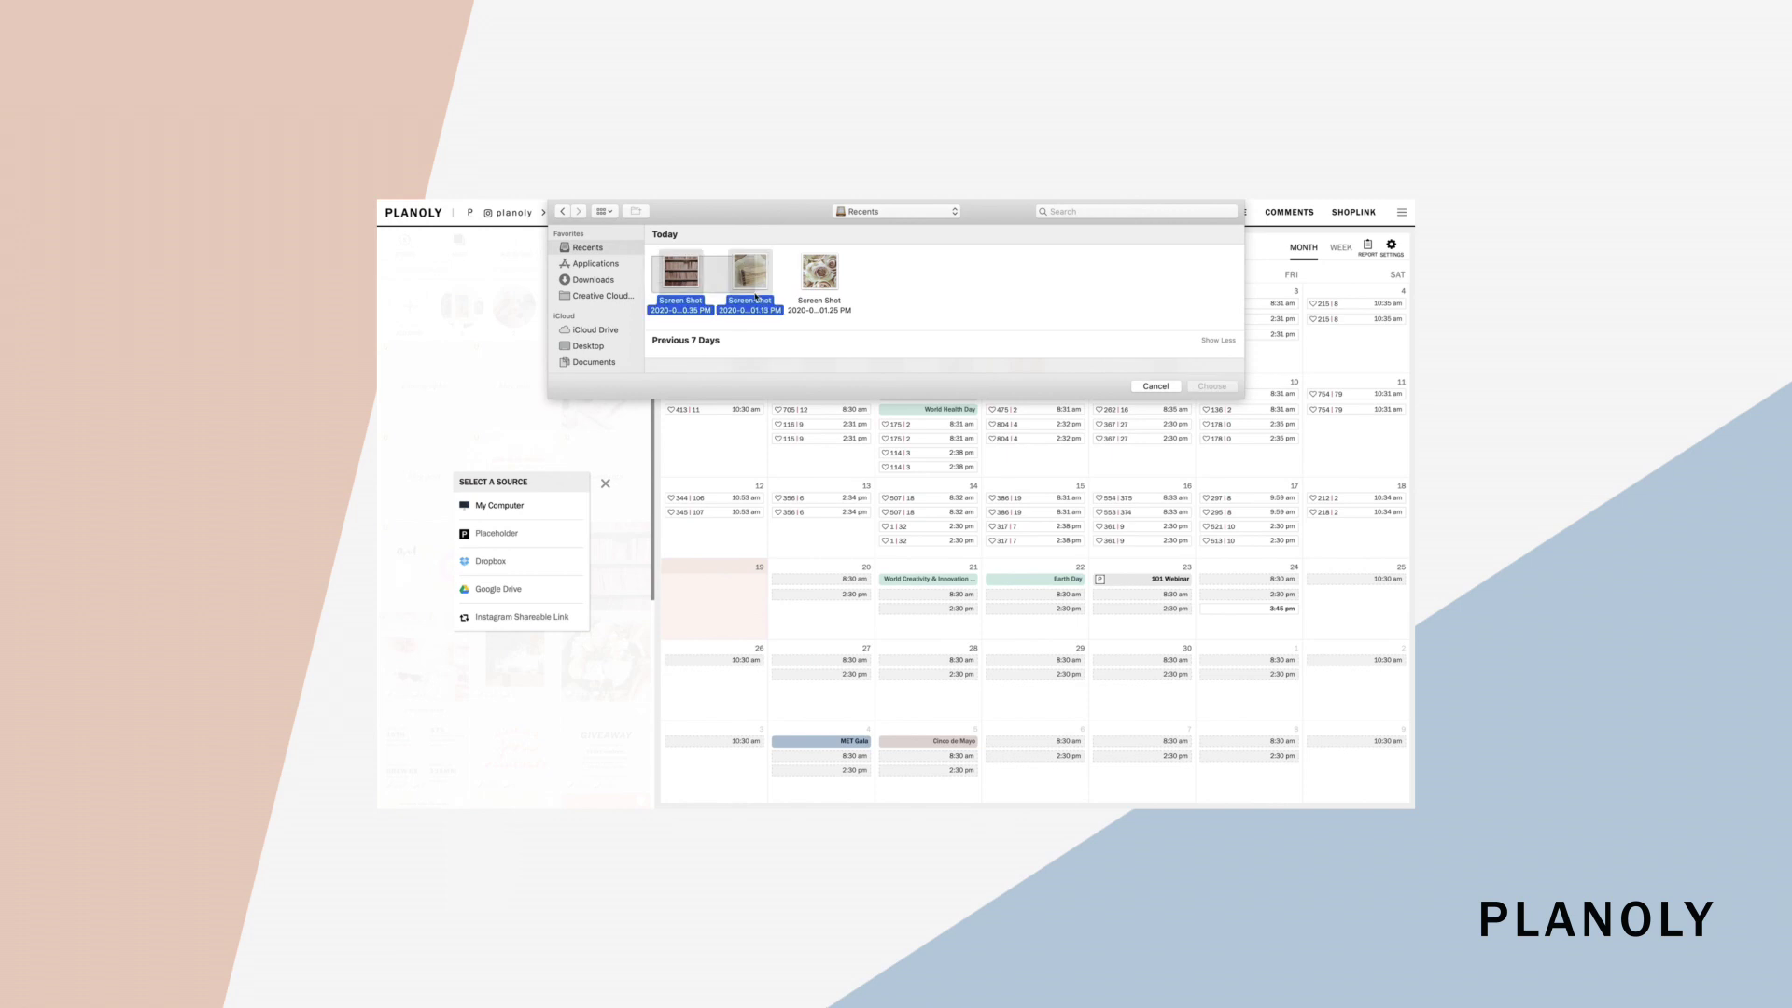
left_click(1229, 389)
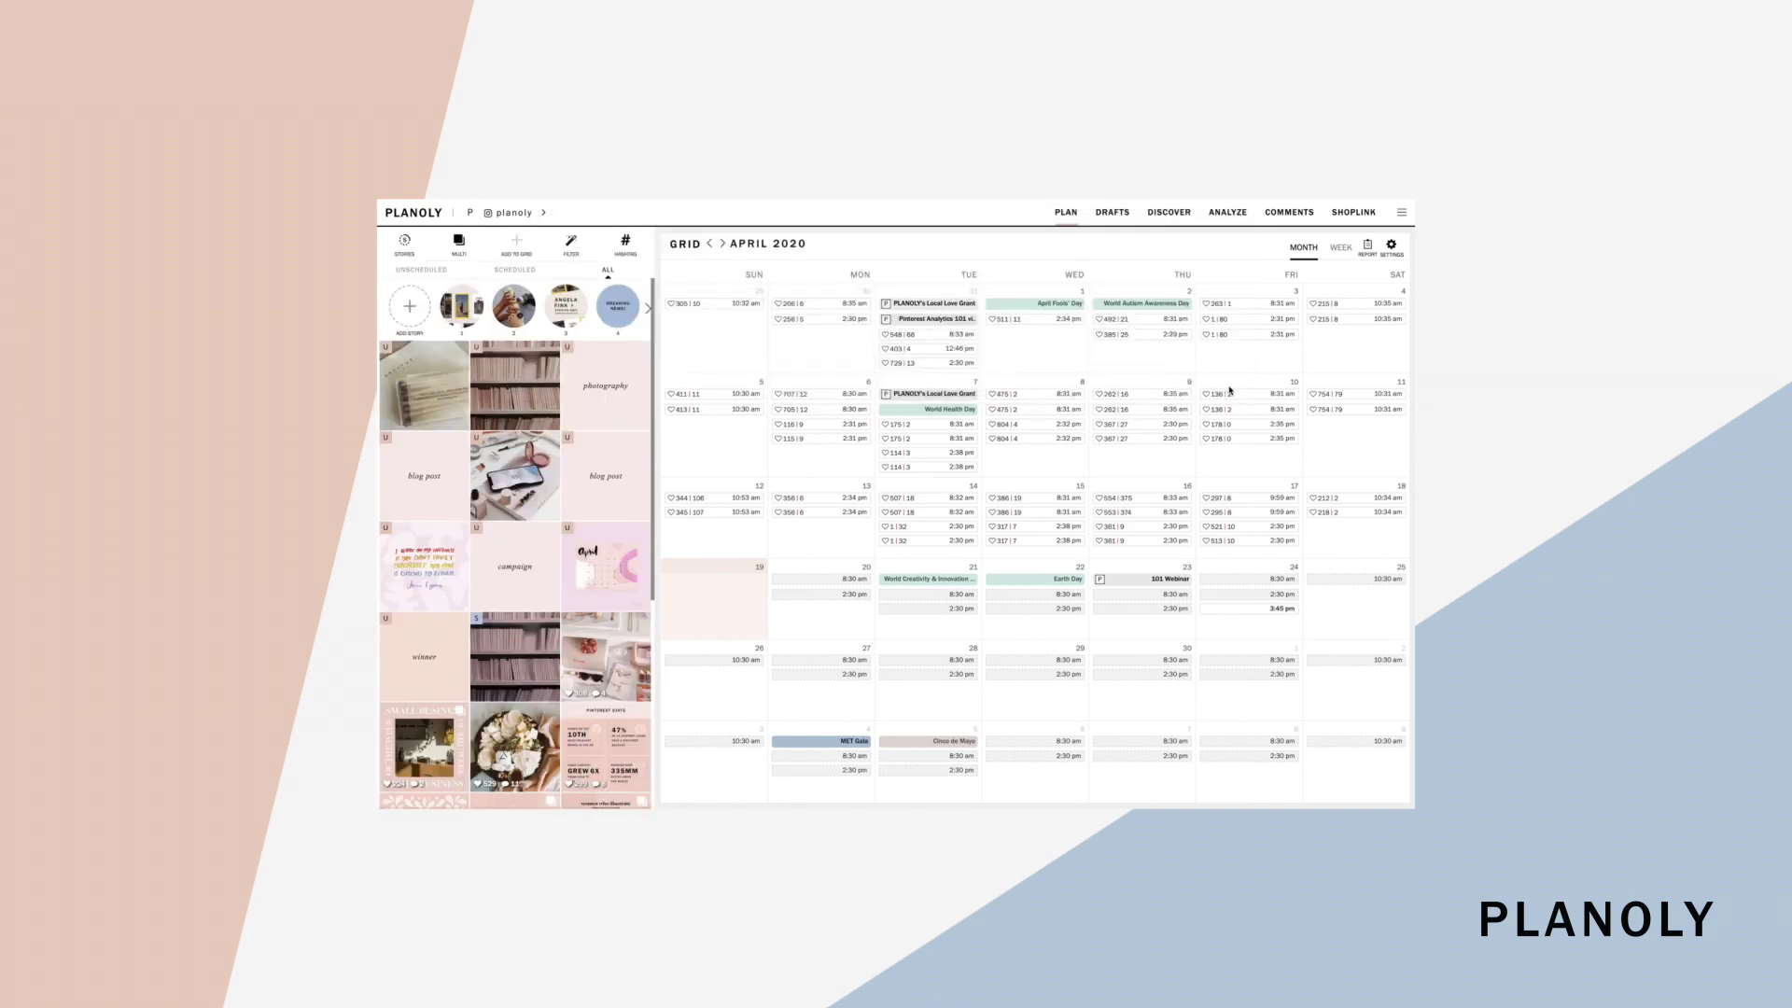
left_click(461, 248)
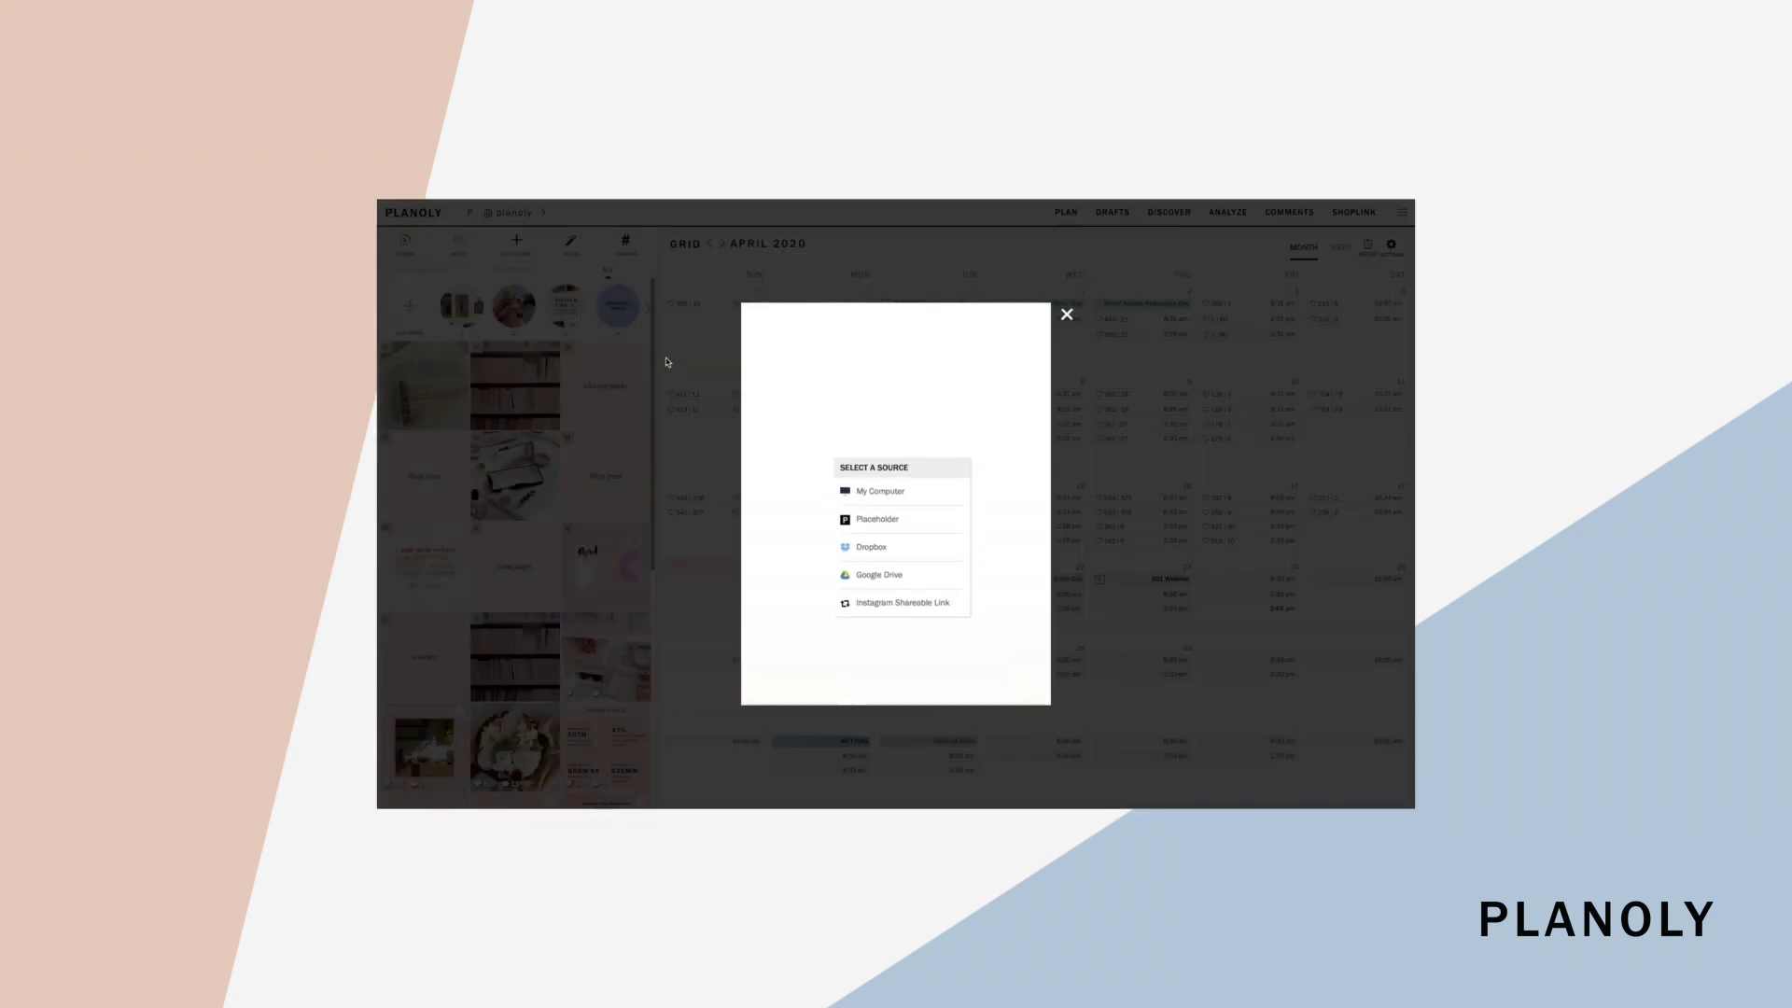
Save three Recents screenshots as a multi-image post with the roses image moved first
left_click(871, 490)
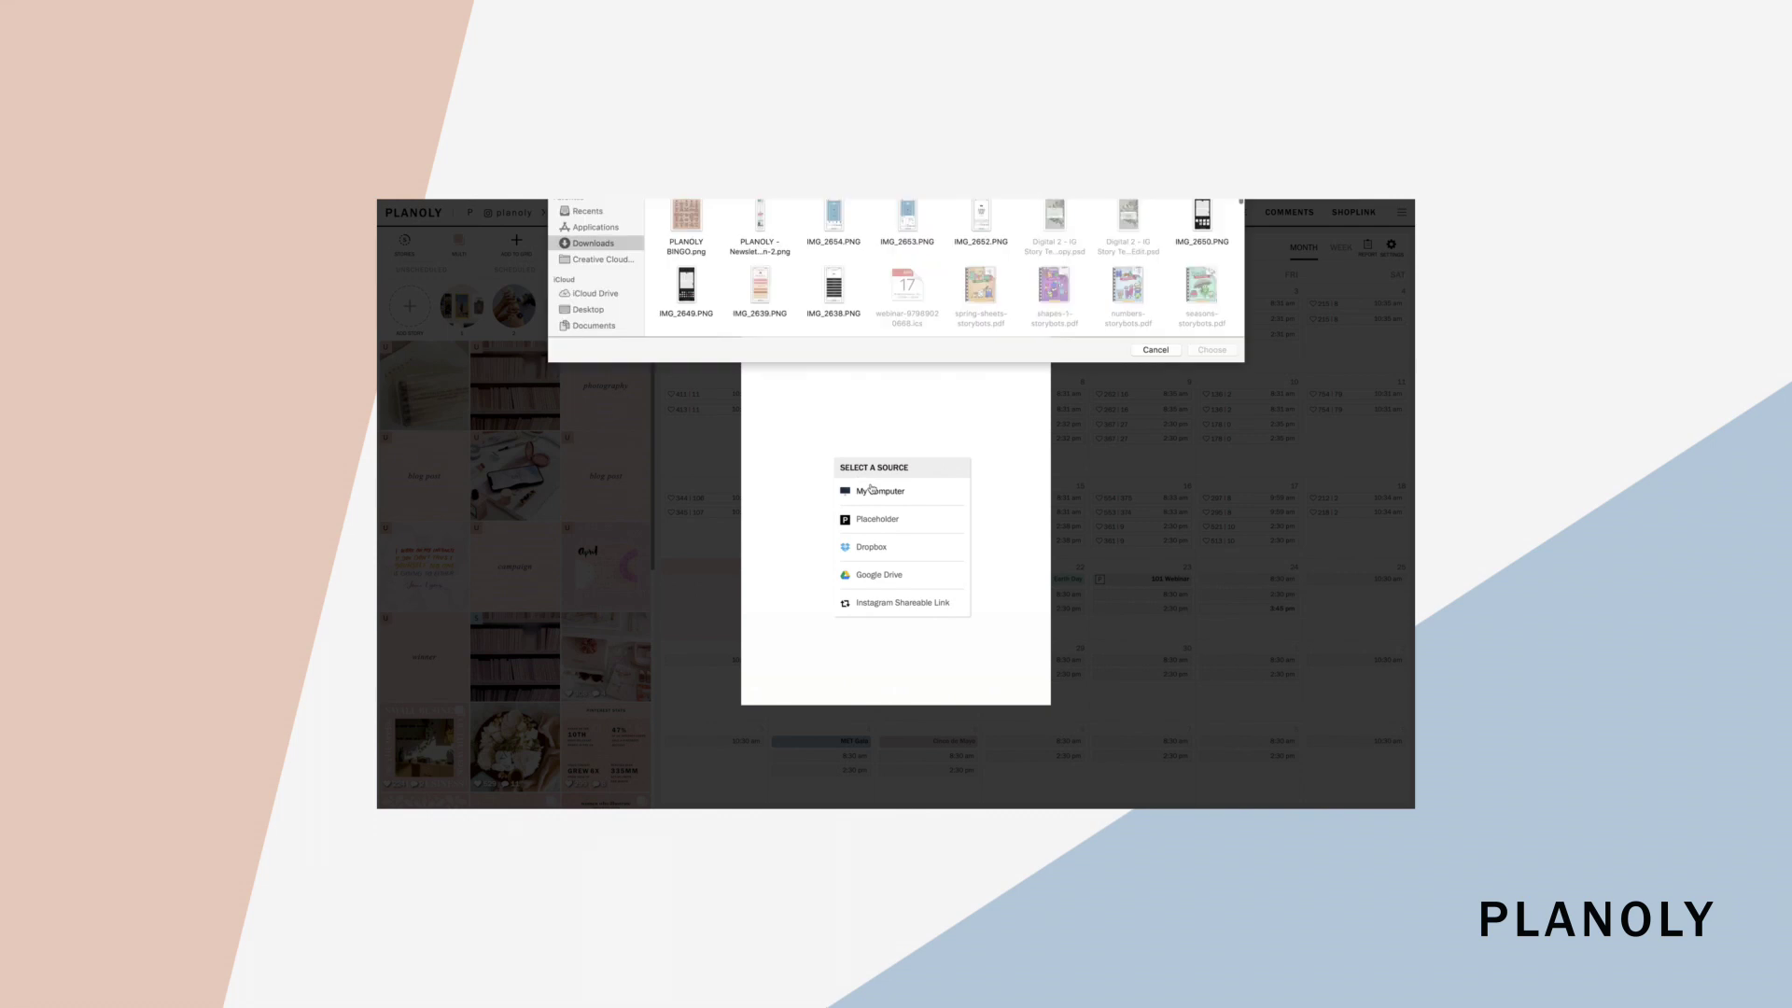
left_click(588, 247)
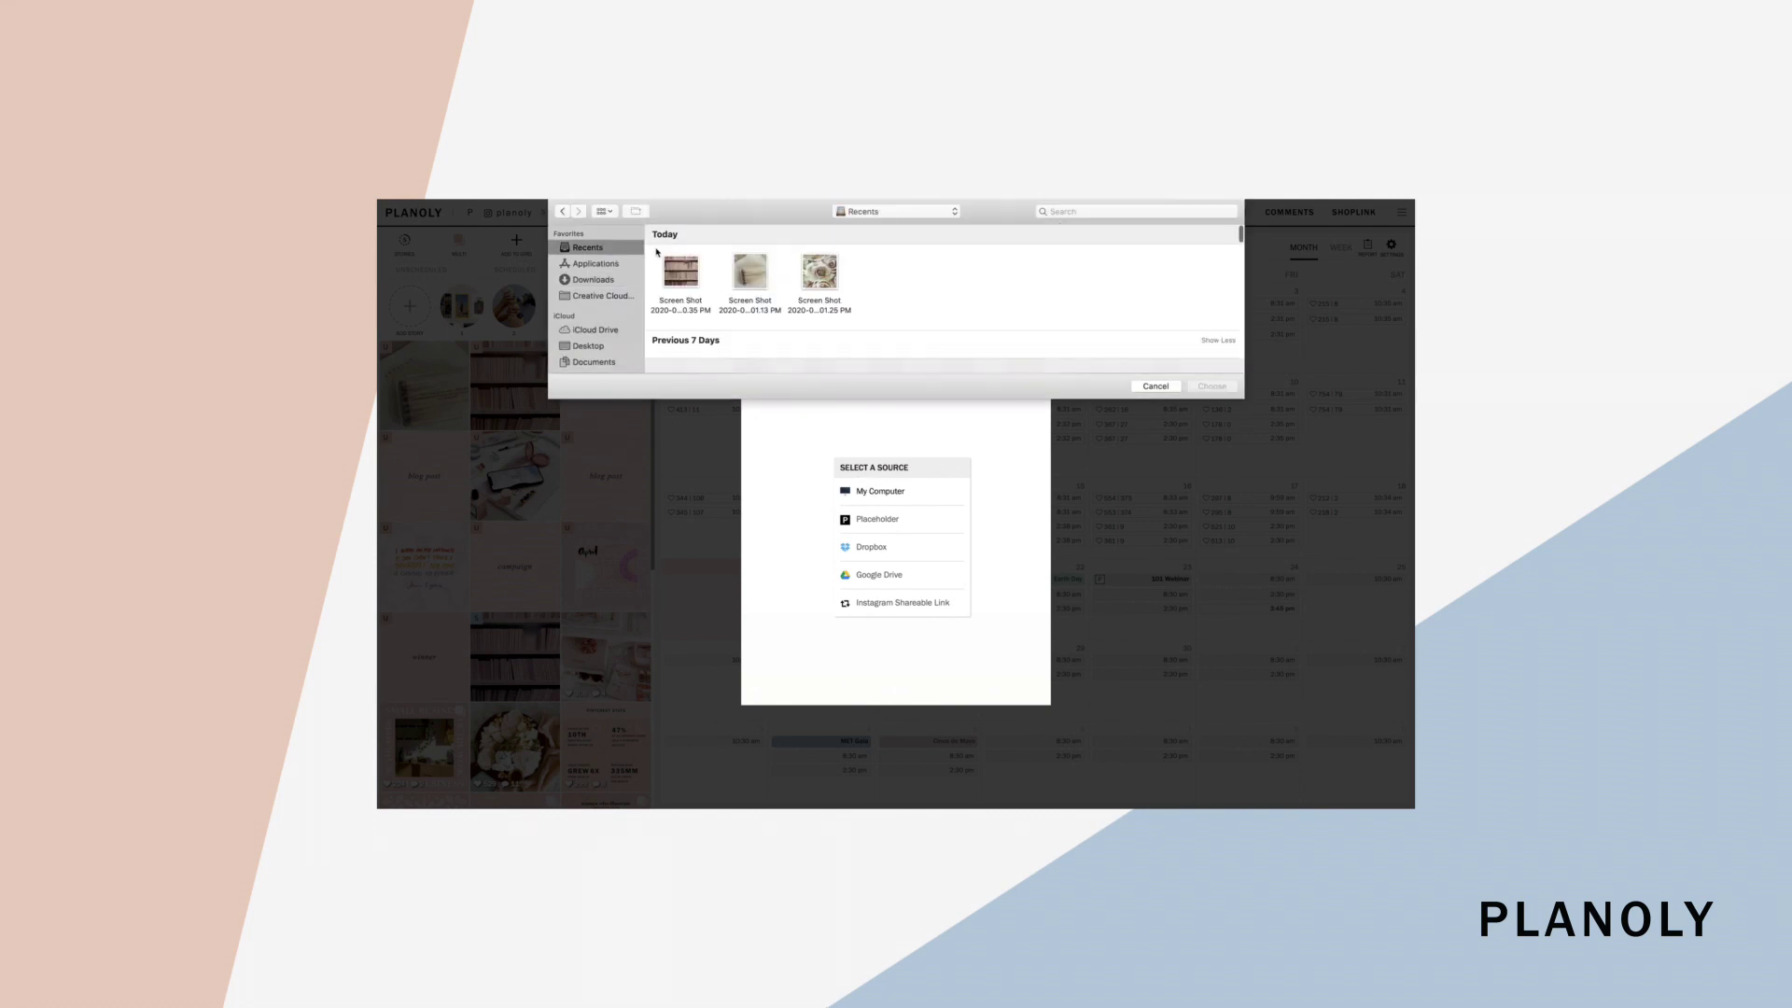
left_click(680, 273)
left_click(820, 272, "shift")
left_click(1211, 385)
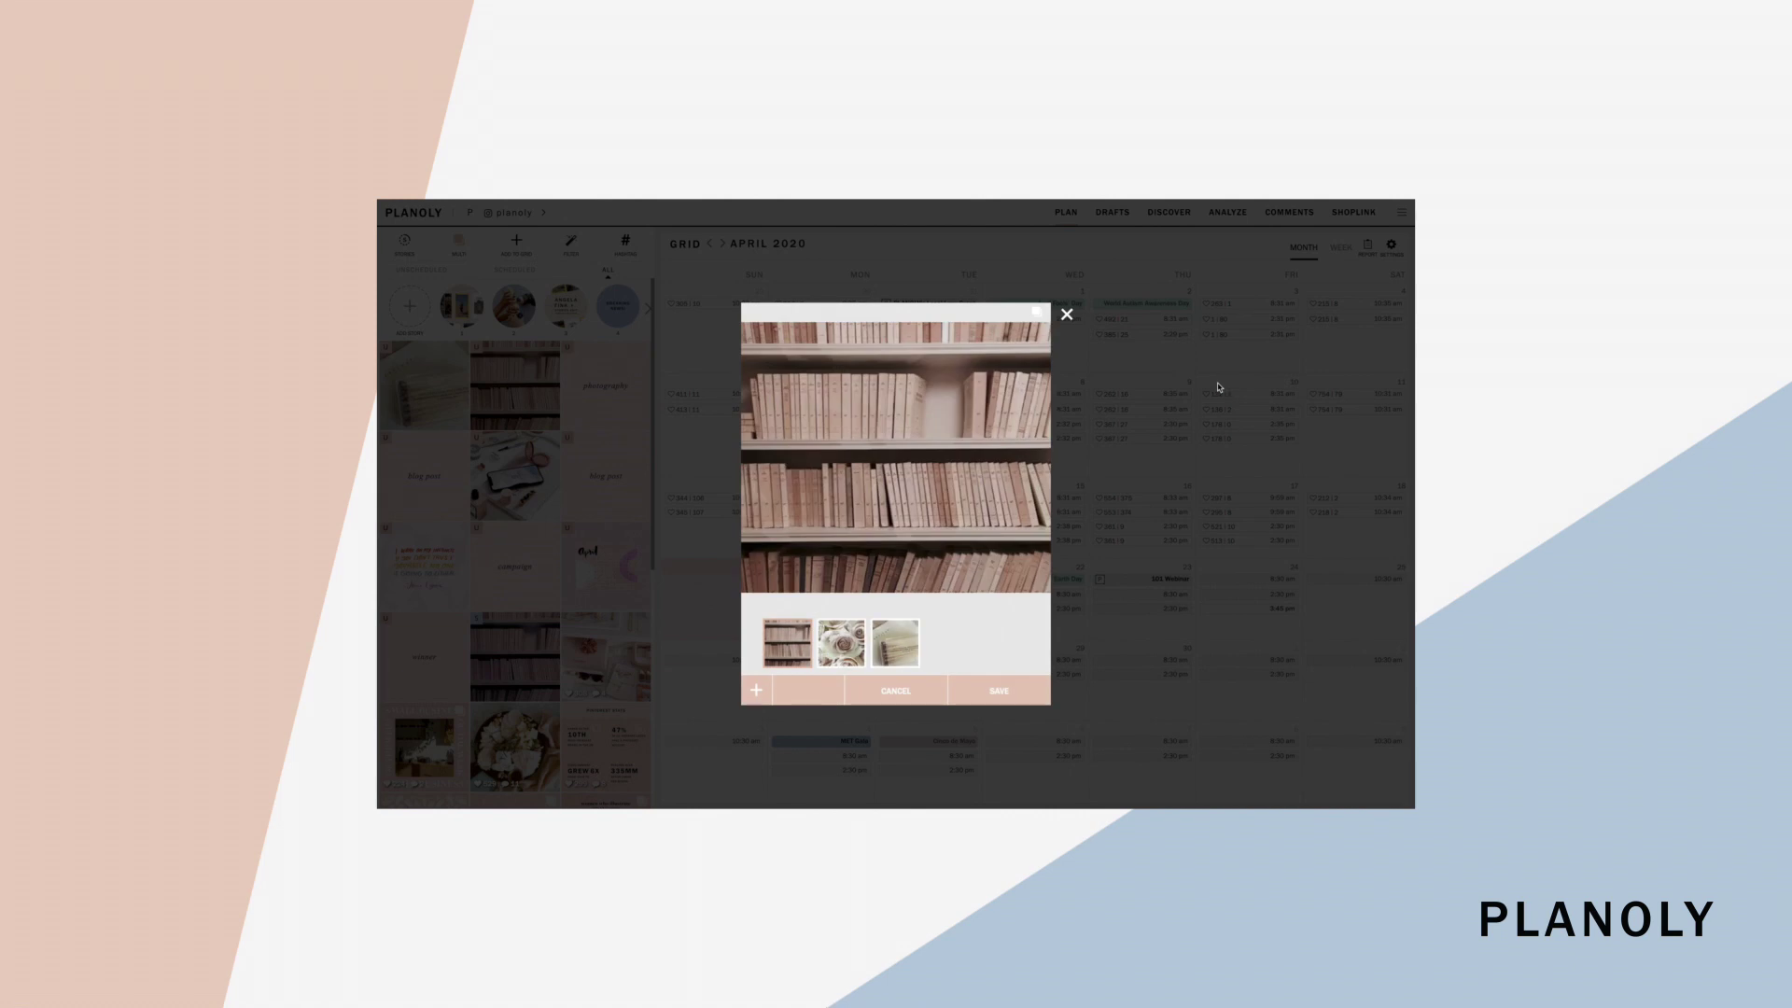
left_click(1039, 322)
left_click_drag(895, 643, 851, 652)
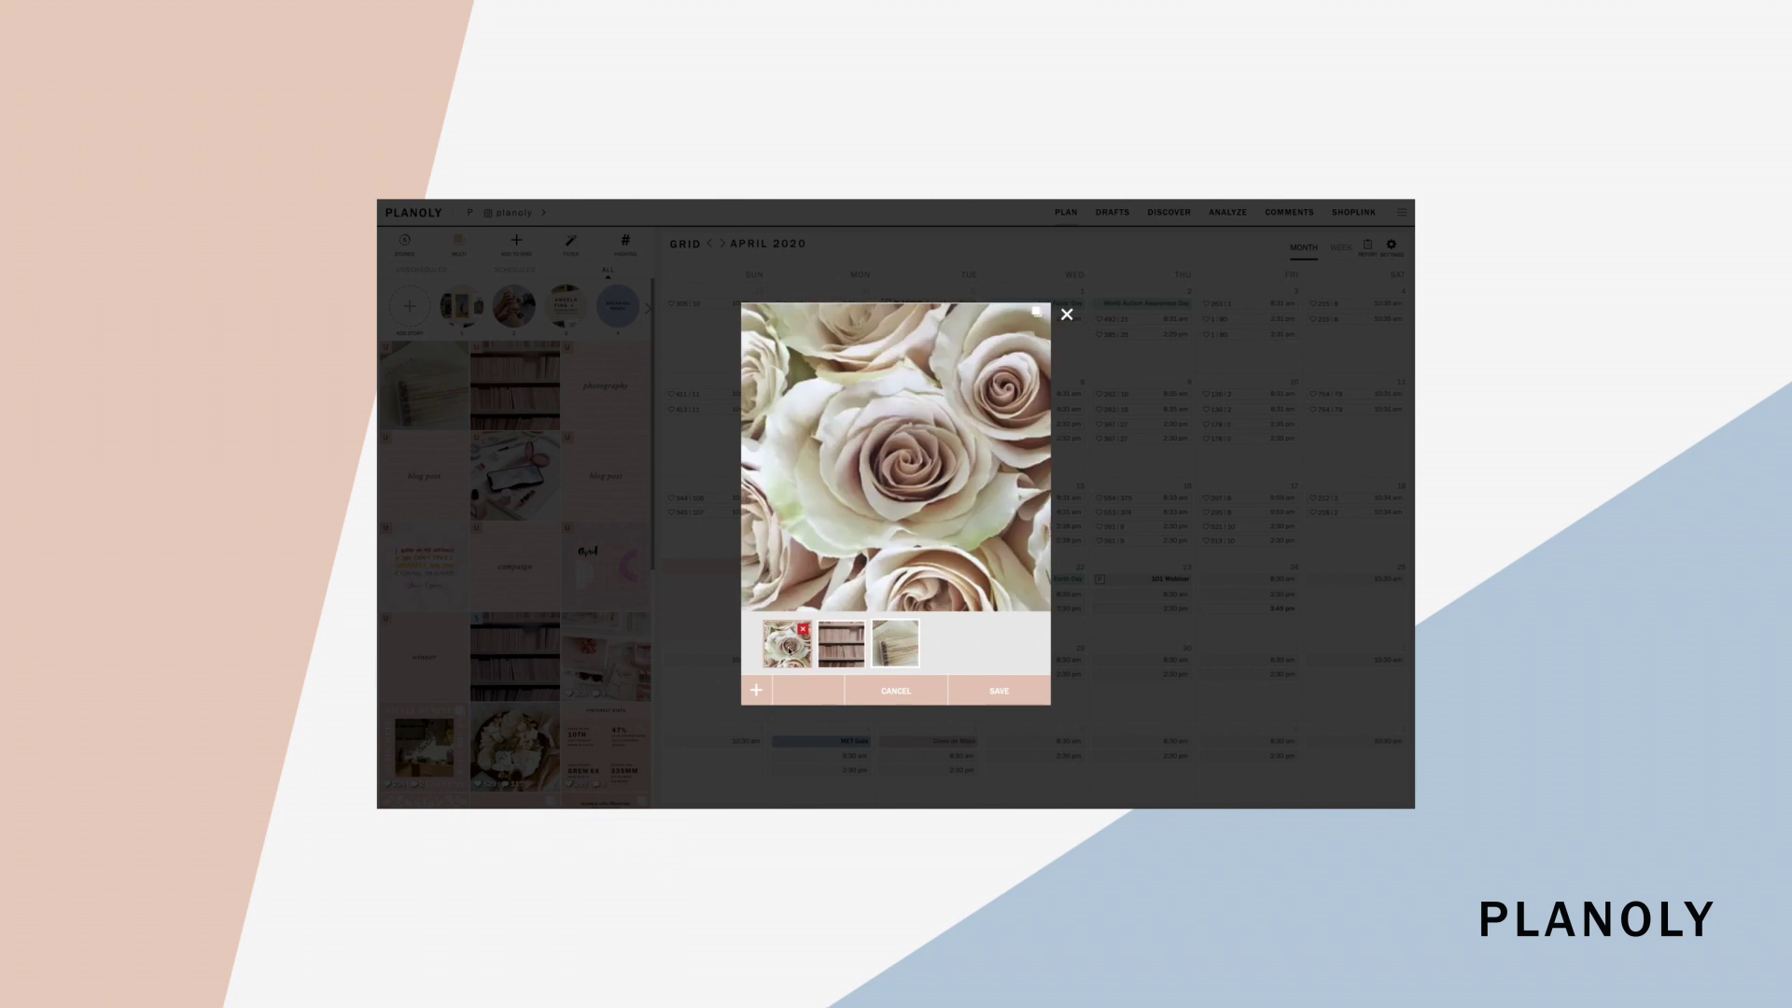
left_click(955, 684)
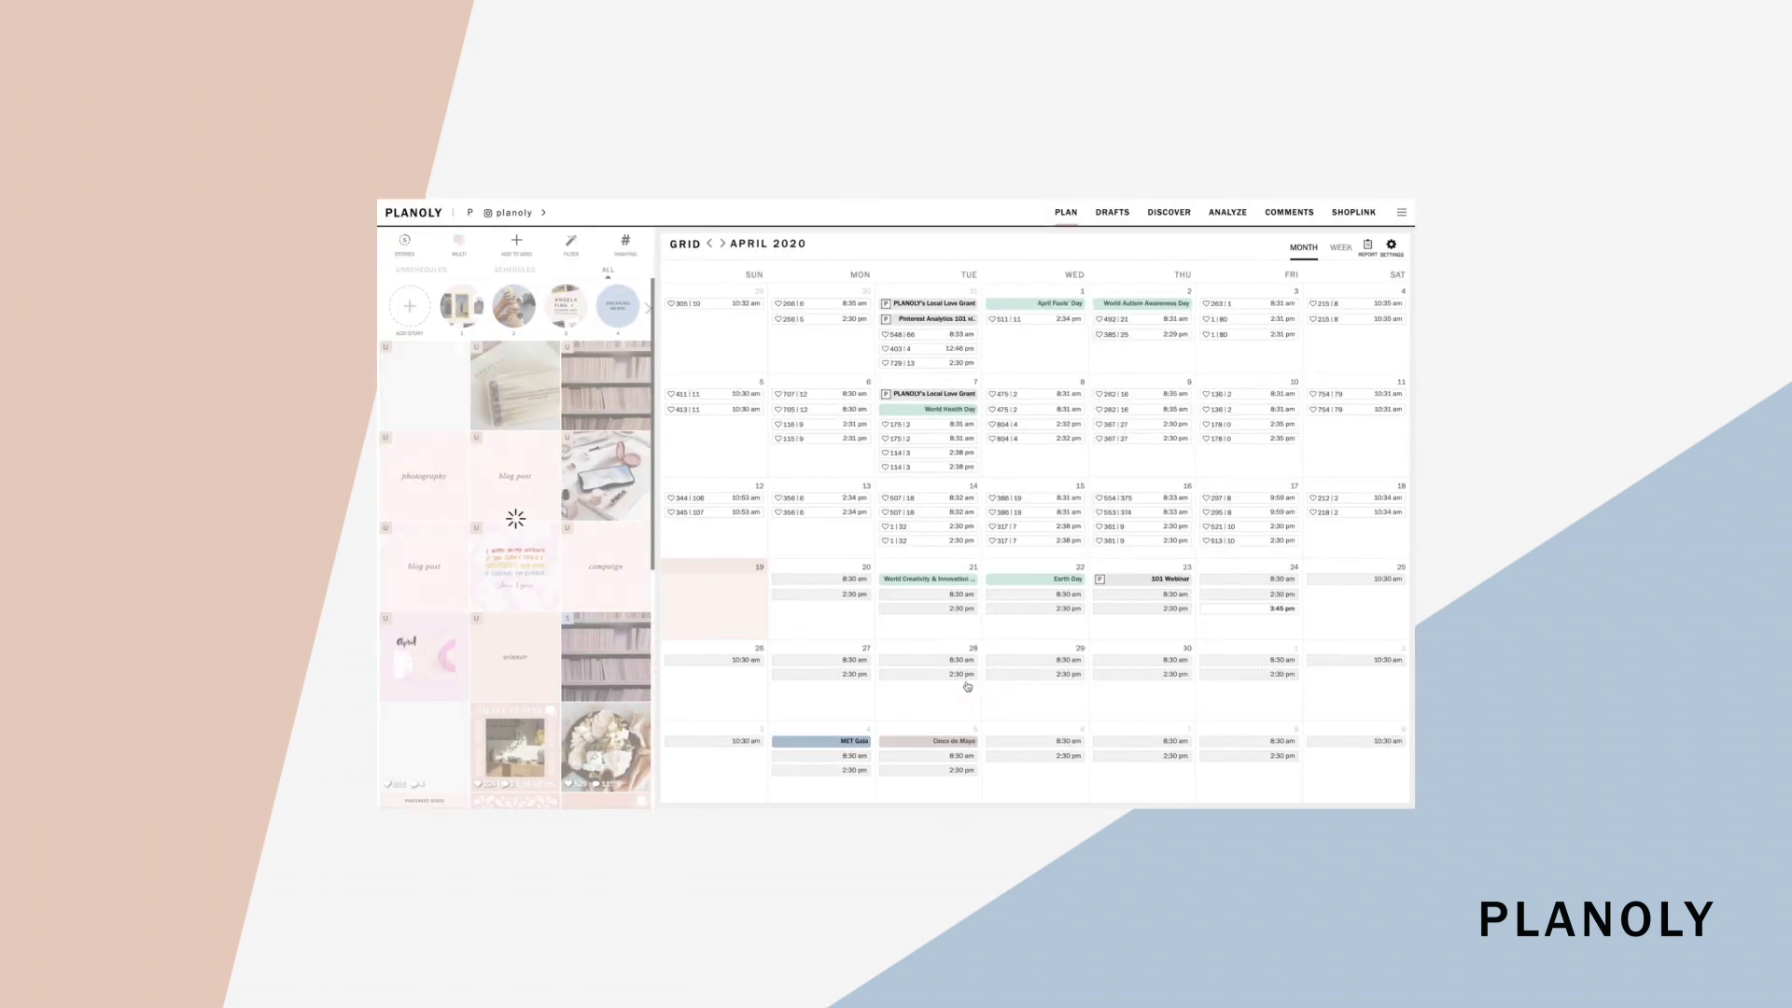
Move the bookshelf post to row 2 and the quote post to row 4, first slot
left_click_drag(640, 351, 527, 415)
left_click_drag(424, 385, 585, 418)
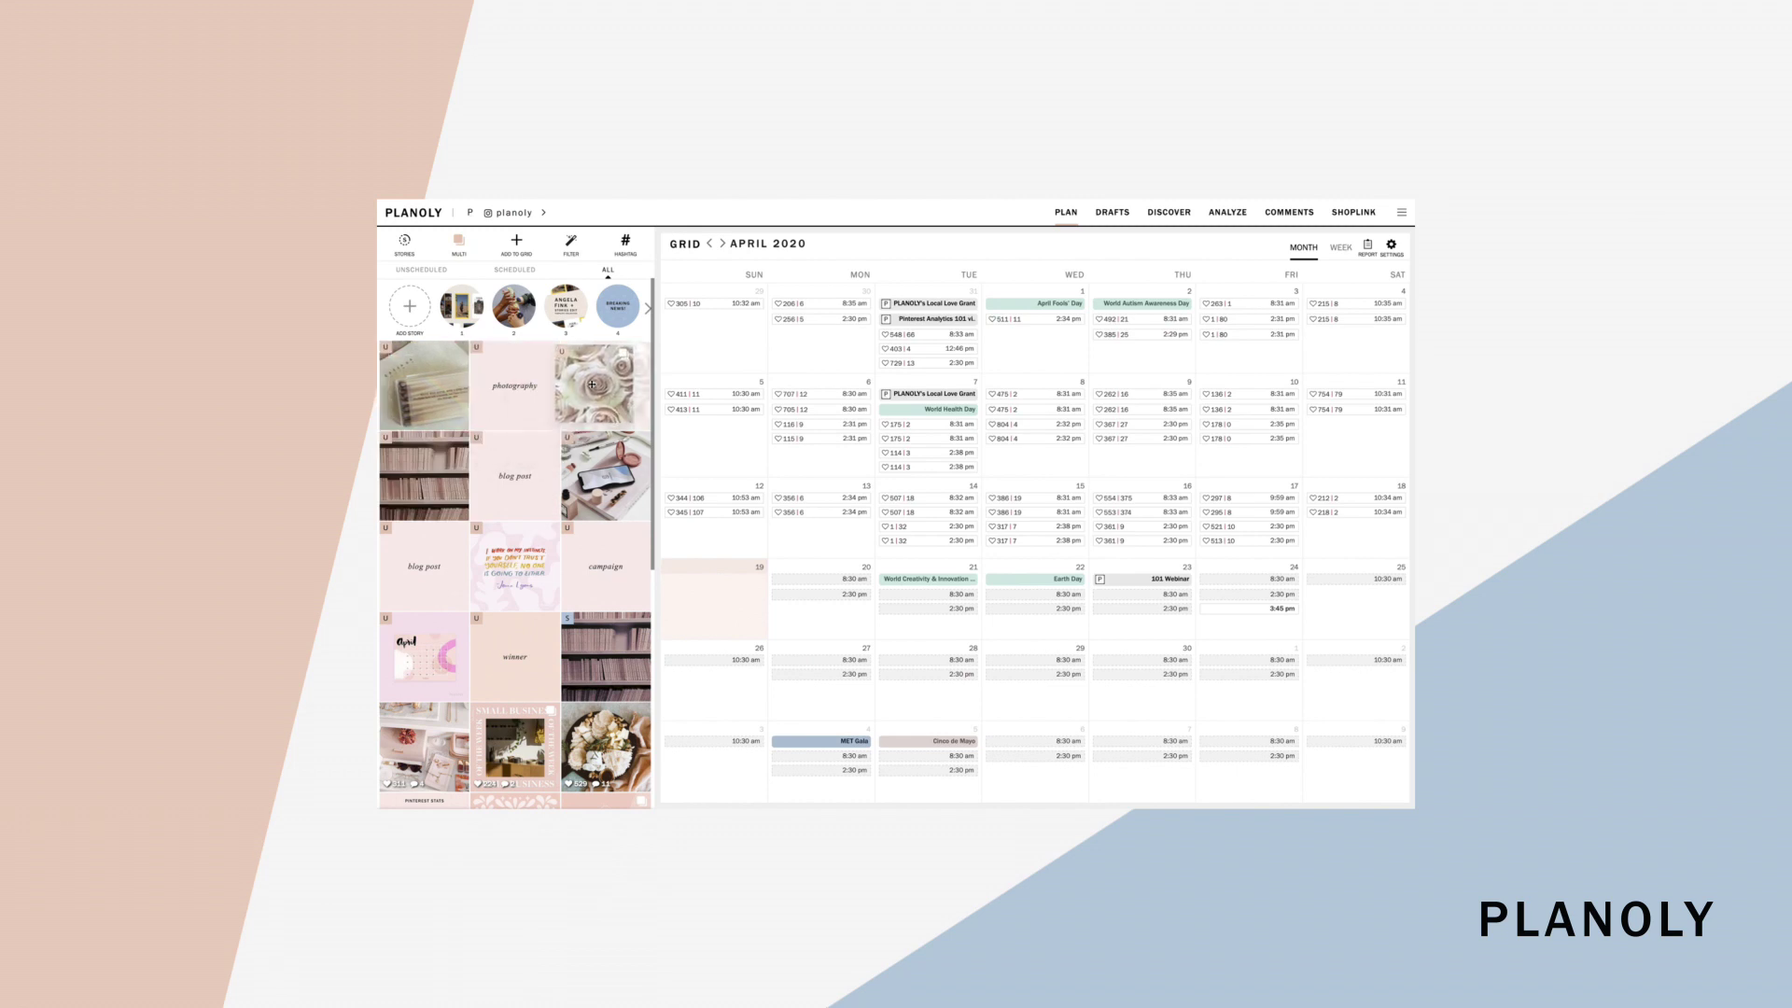
left_click_drag(507, 558, 463, 611)
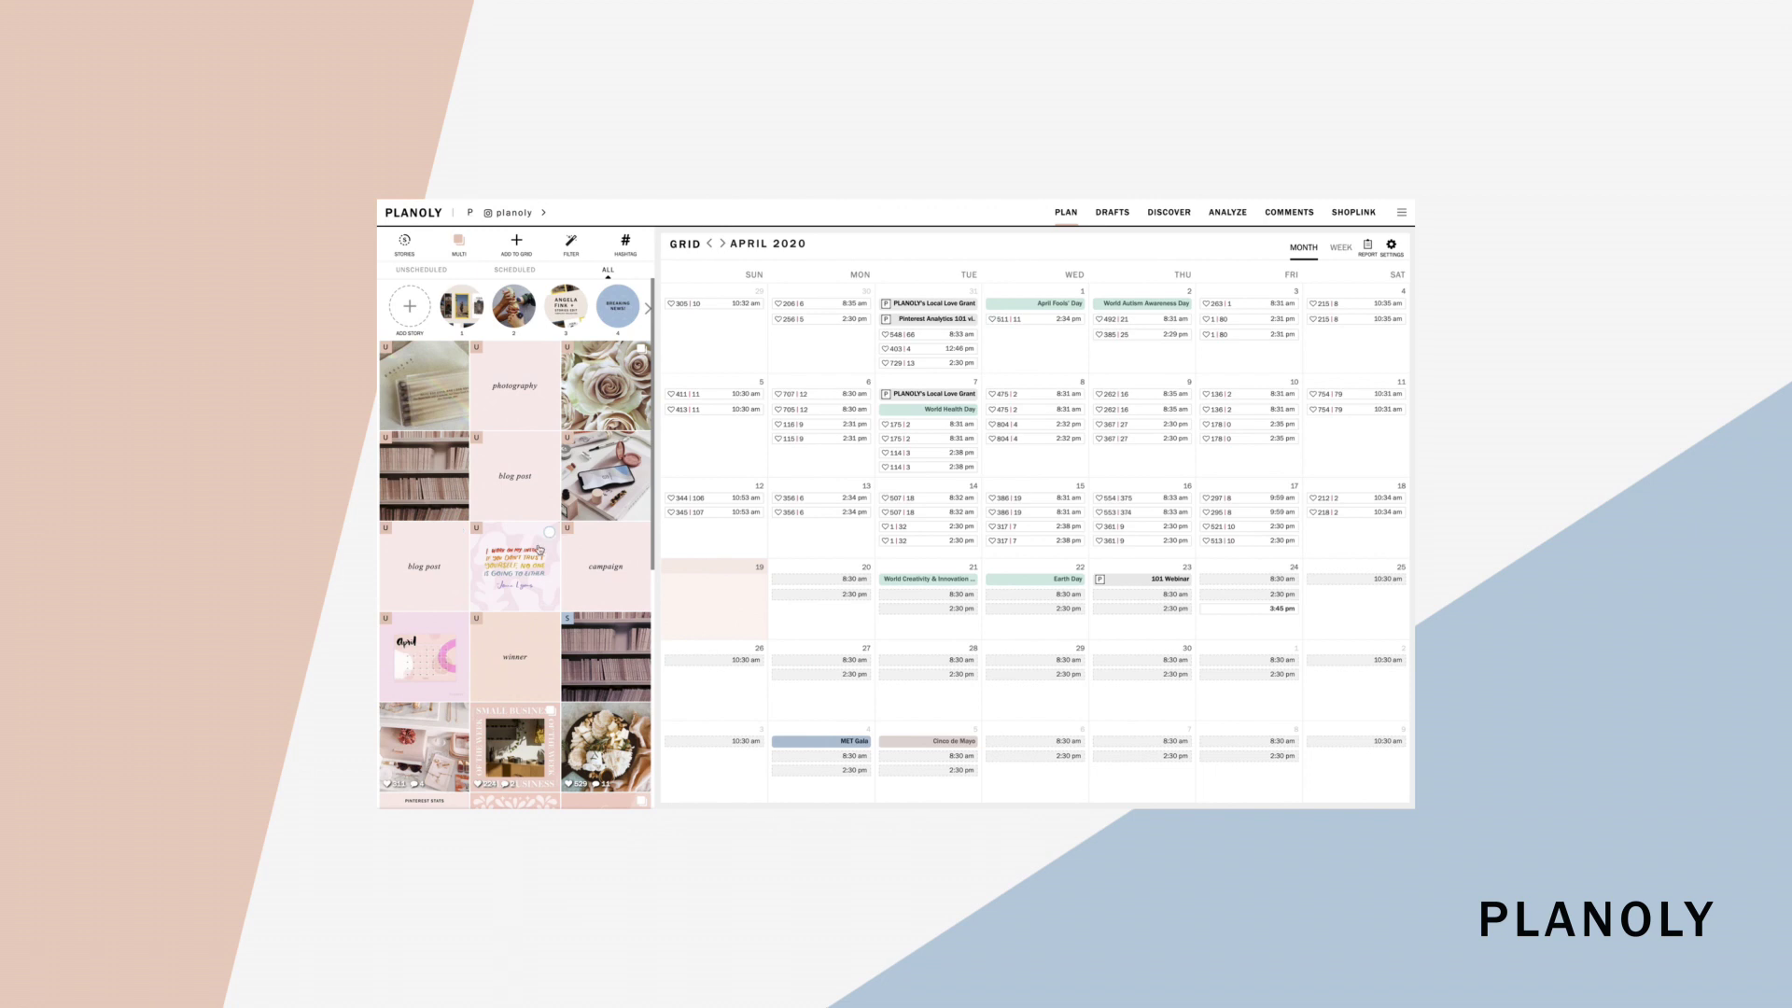
left_click_drag(539, 551, 453, 638)
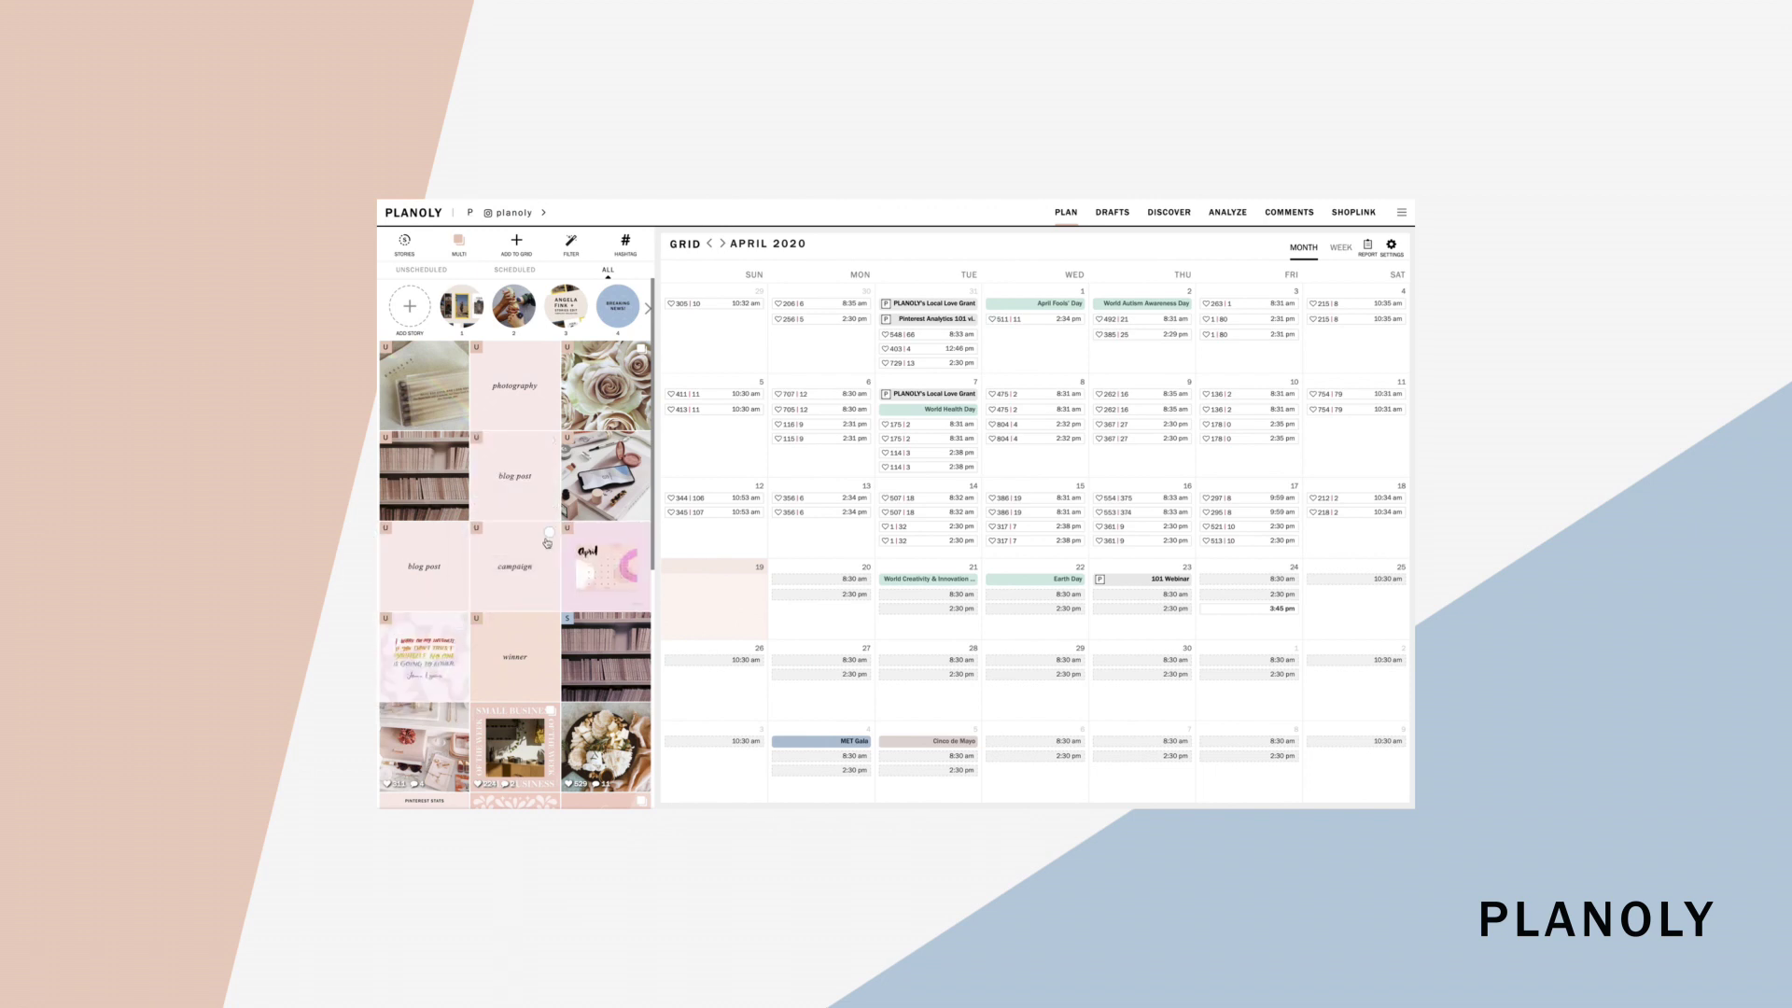
Apply the Cool filter to the notebook, bookshelf and roses posts
left_click(573, 252)
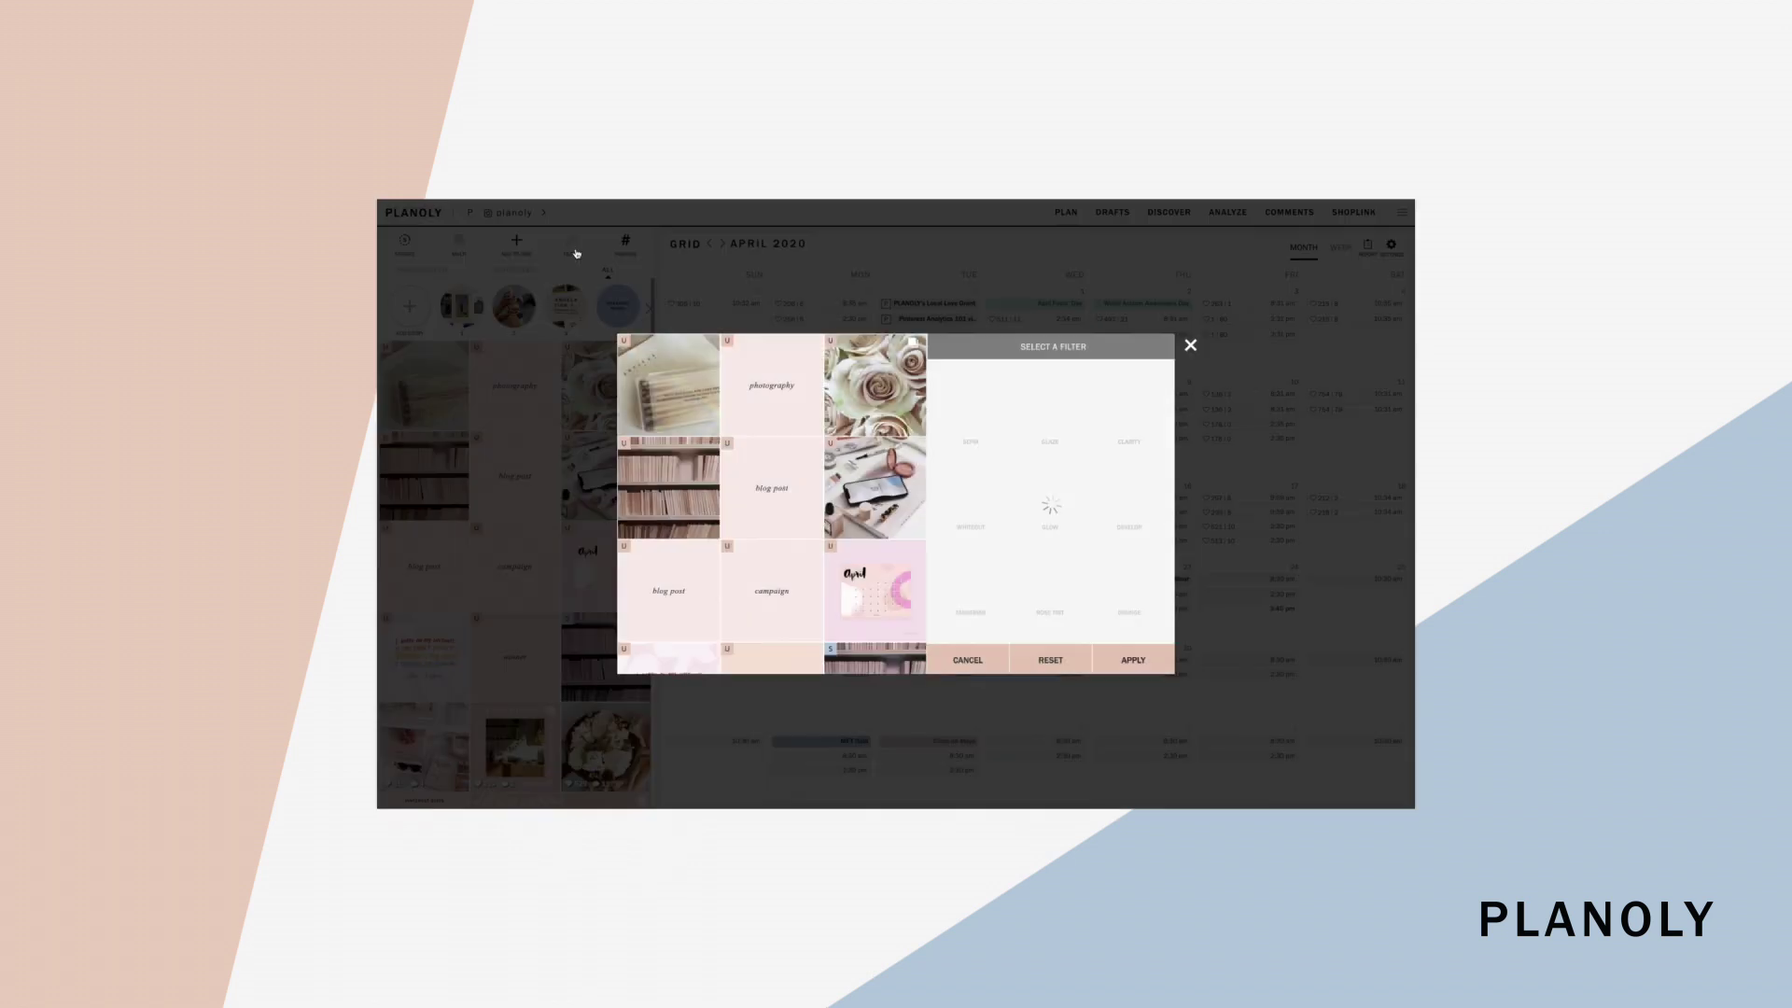
left_click(709, 346)
left_click(709, 447)
left_click(916, 344)
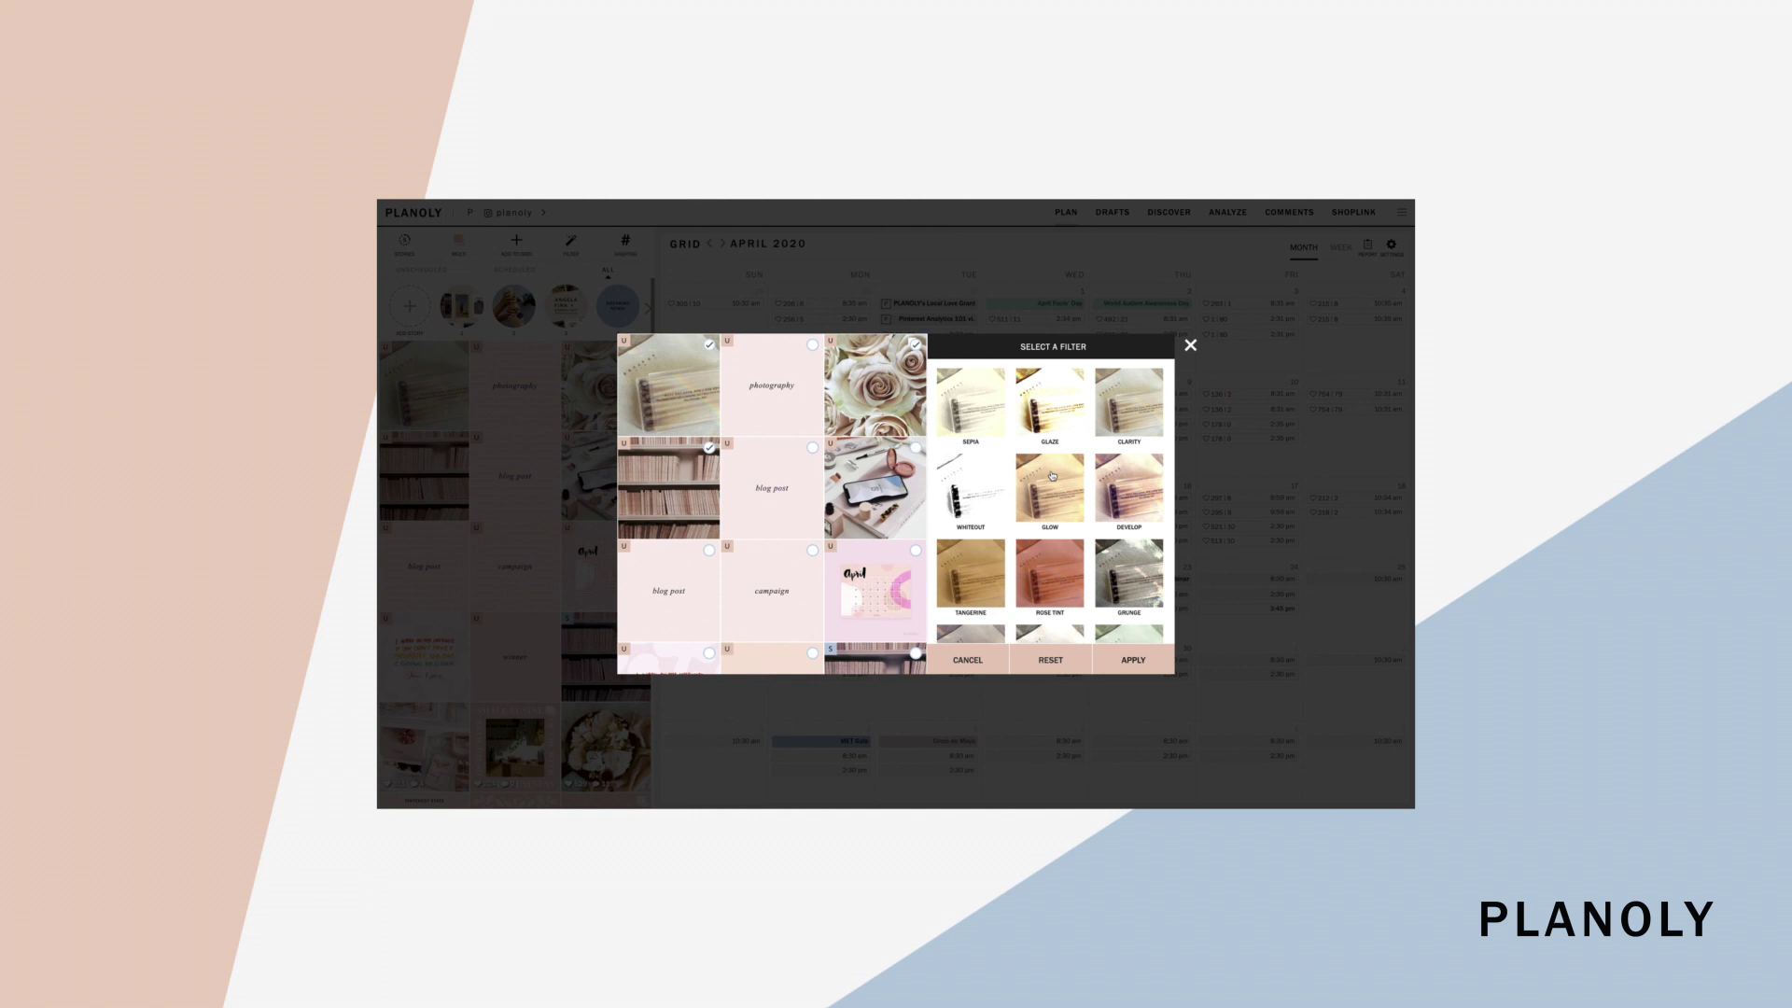
scroll(1052, 475, "down", 3)
left_click(994, 435)
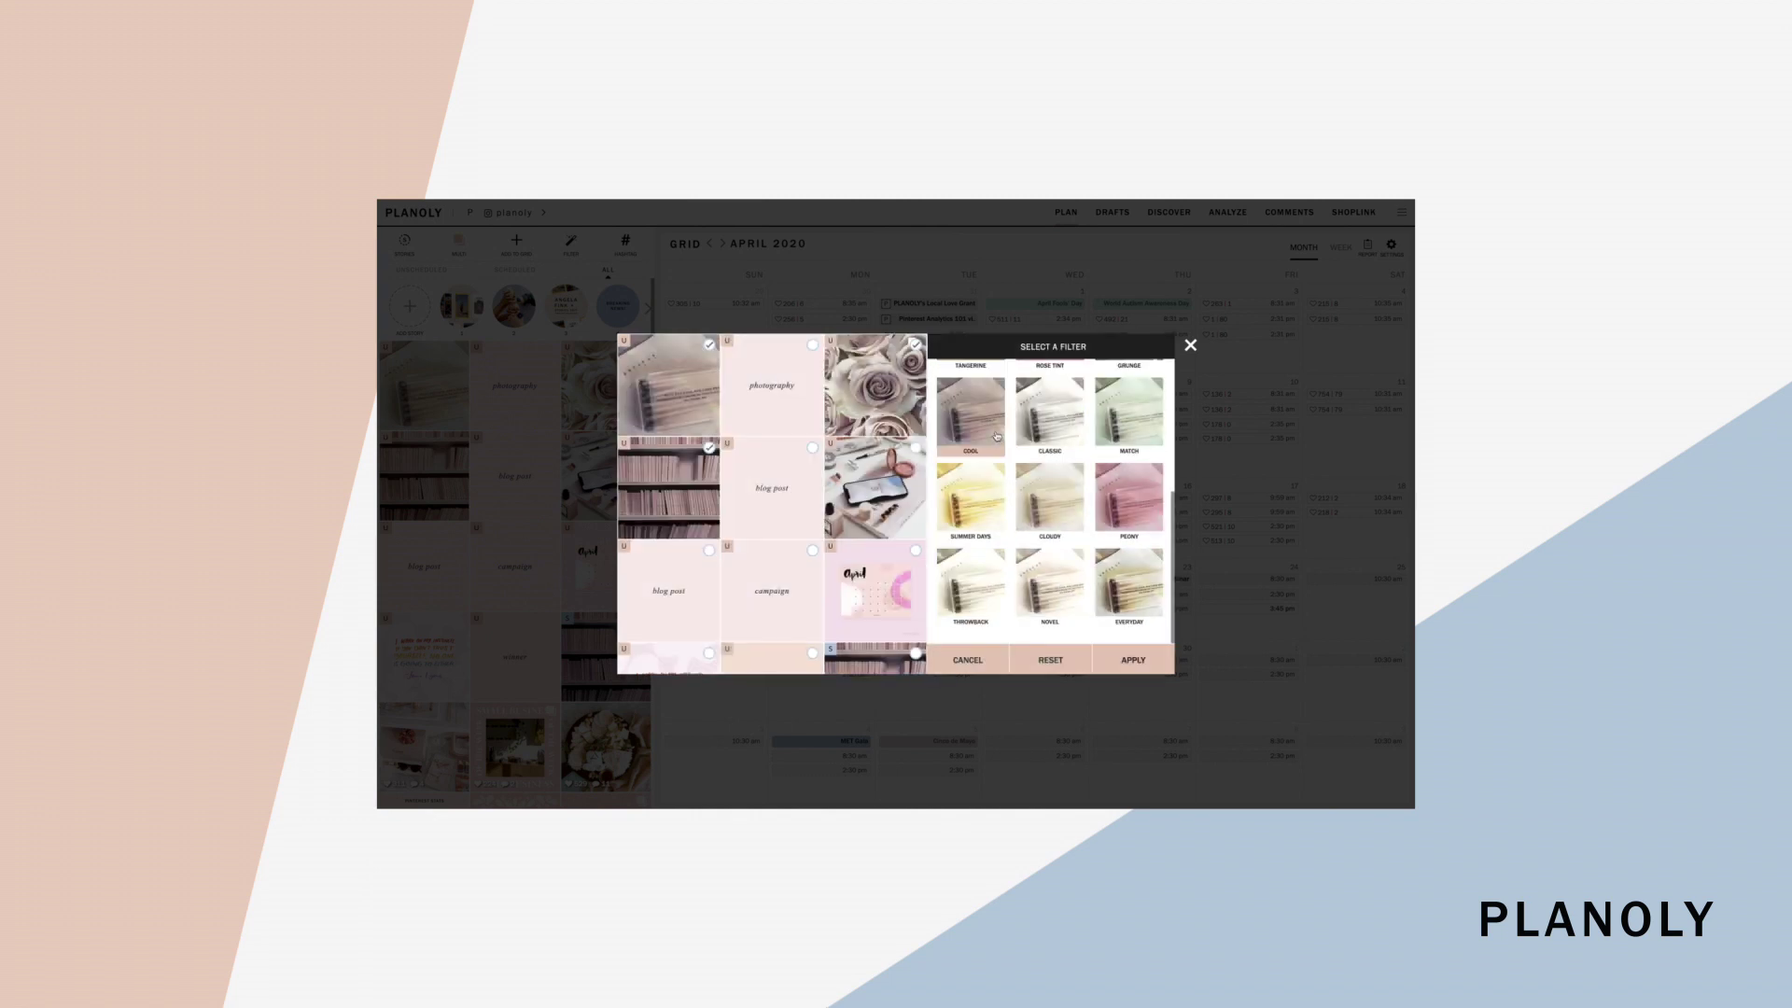
left_click(1096, 658)
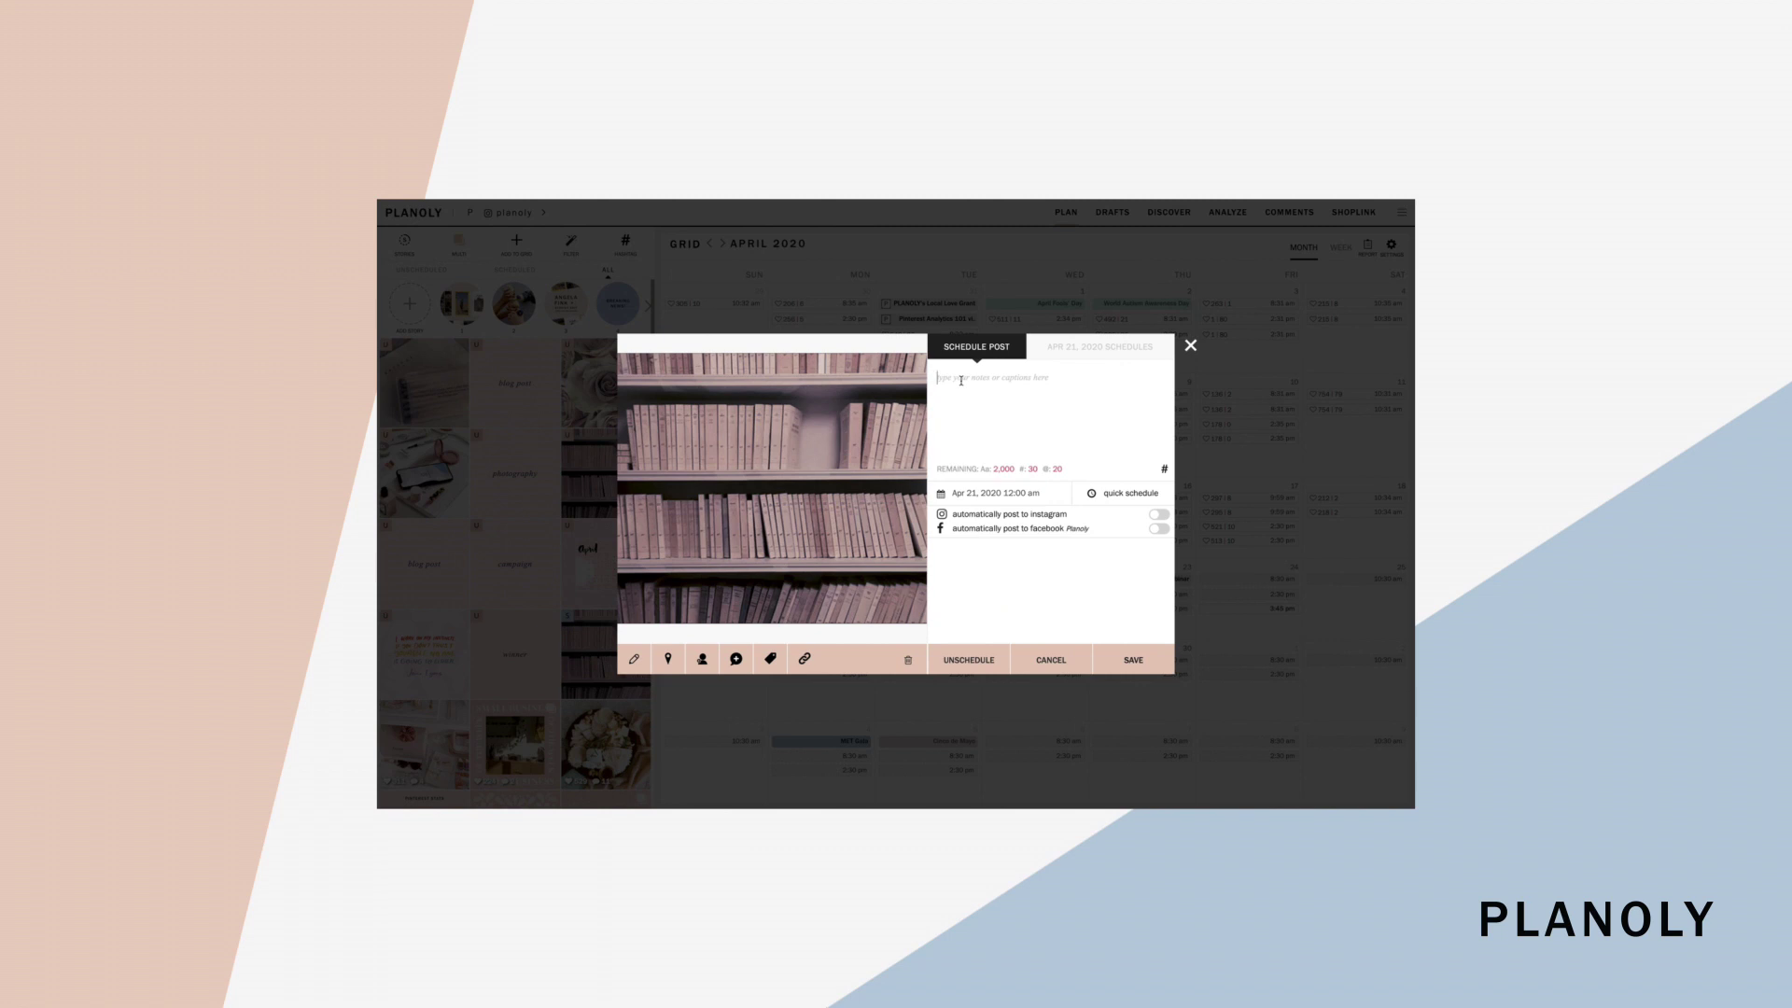
Type the bookshelf caption and add the home hashtag group, leaving the photo unedited
type("hi")
left_click(1163, 469)
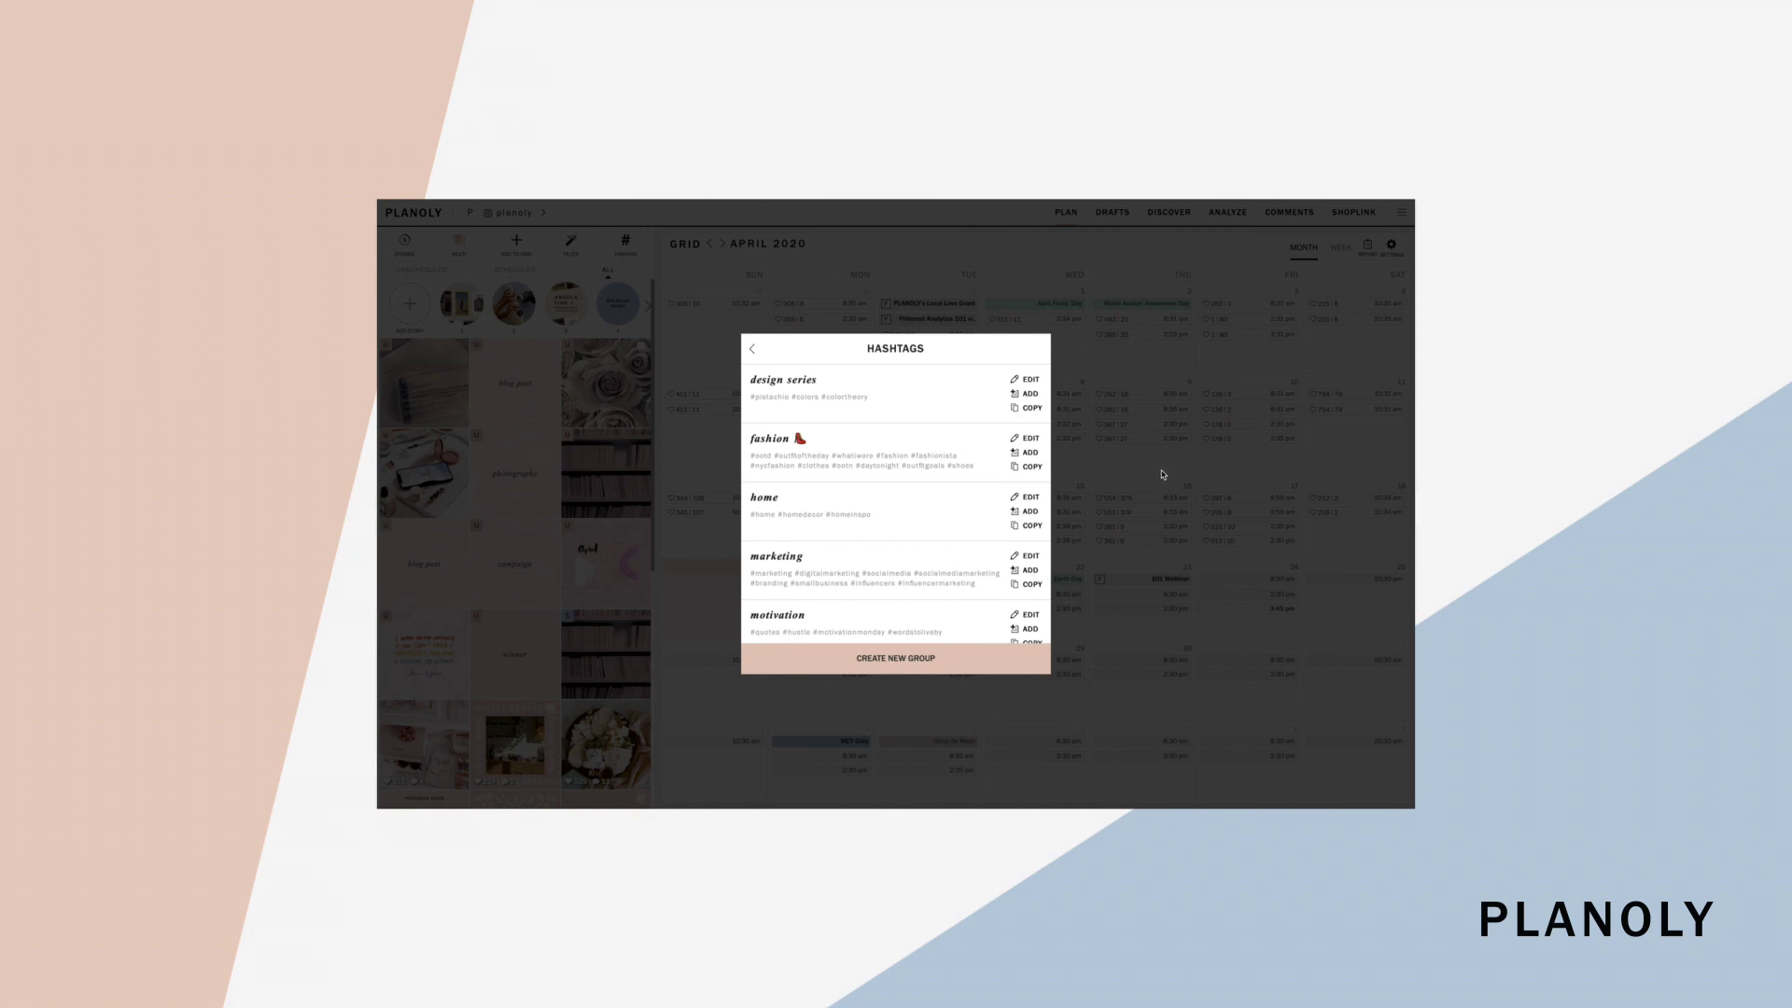
left_click(1029, 511)
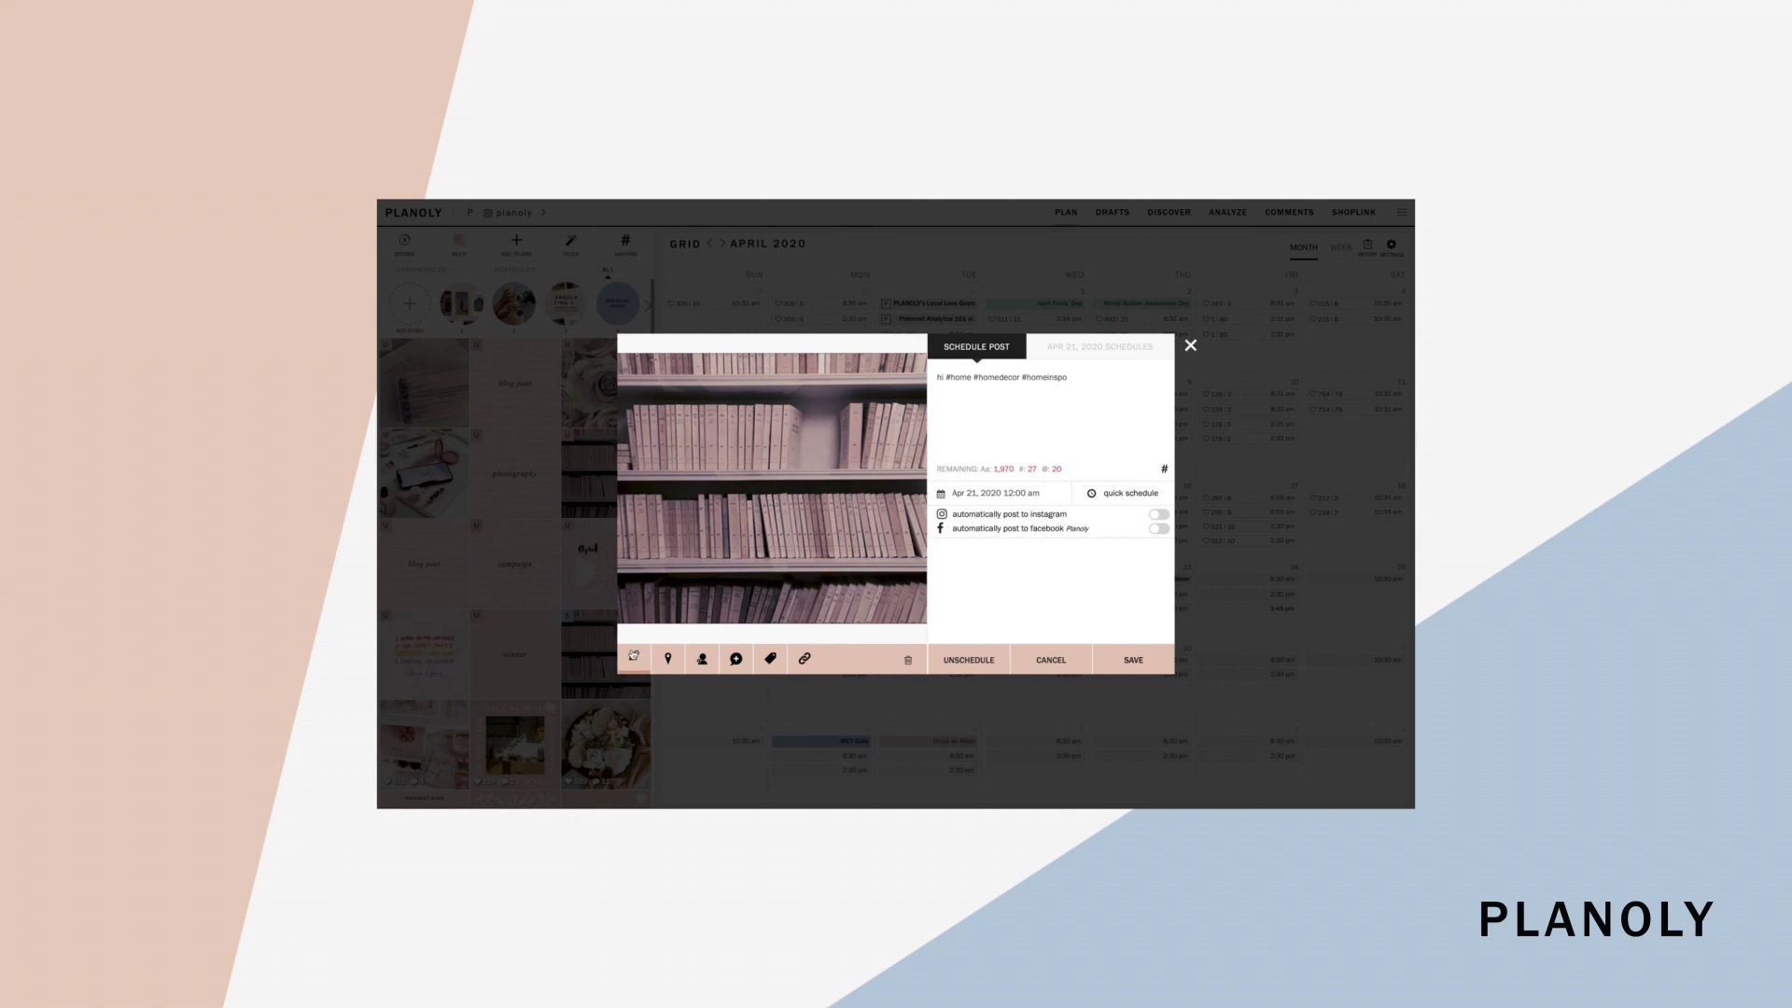
left_click(633, 659)
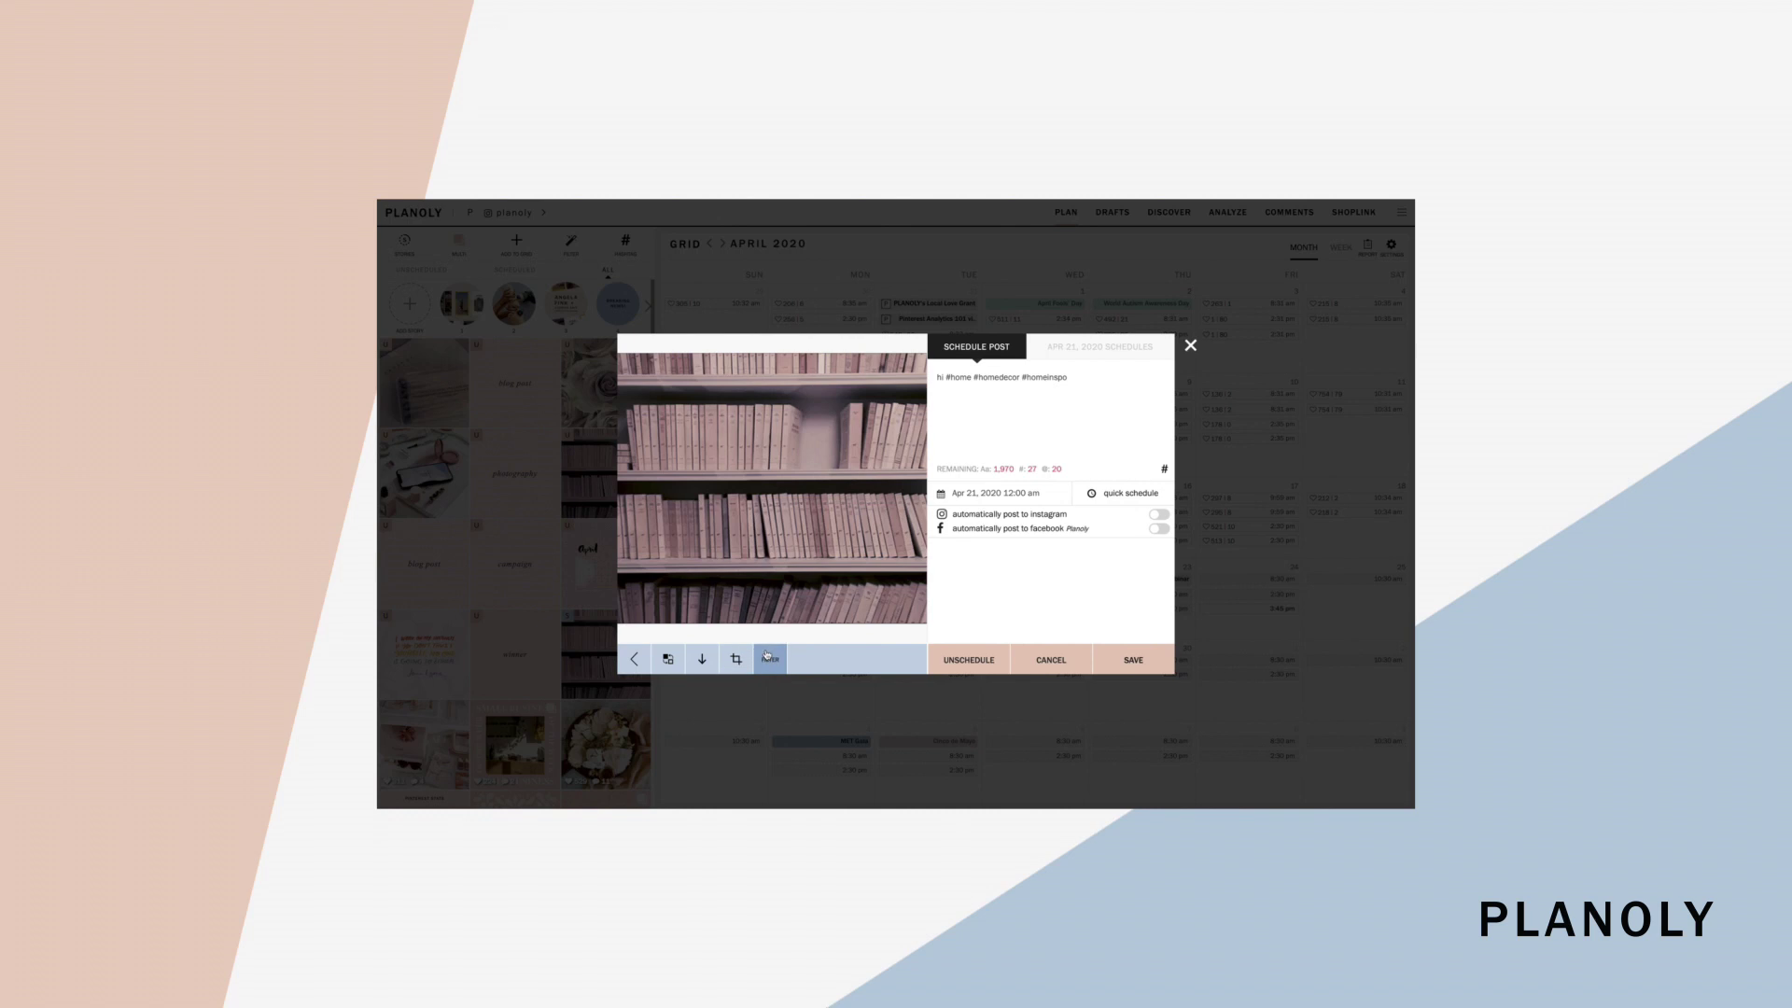
left_click(638, 654)
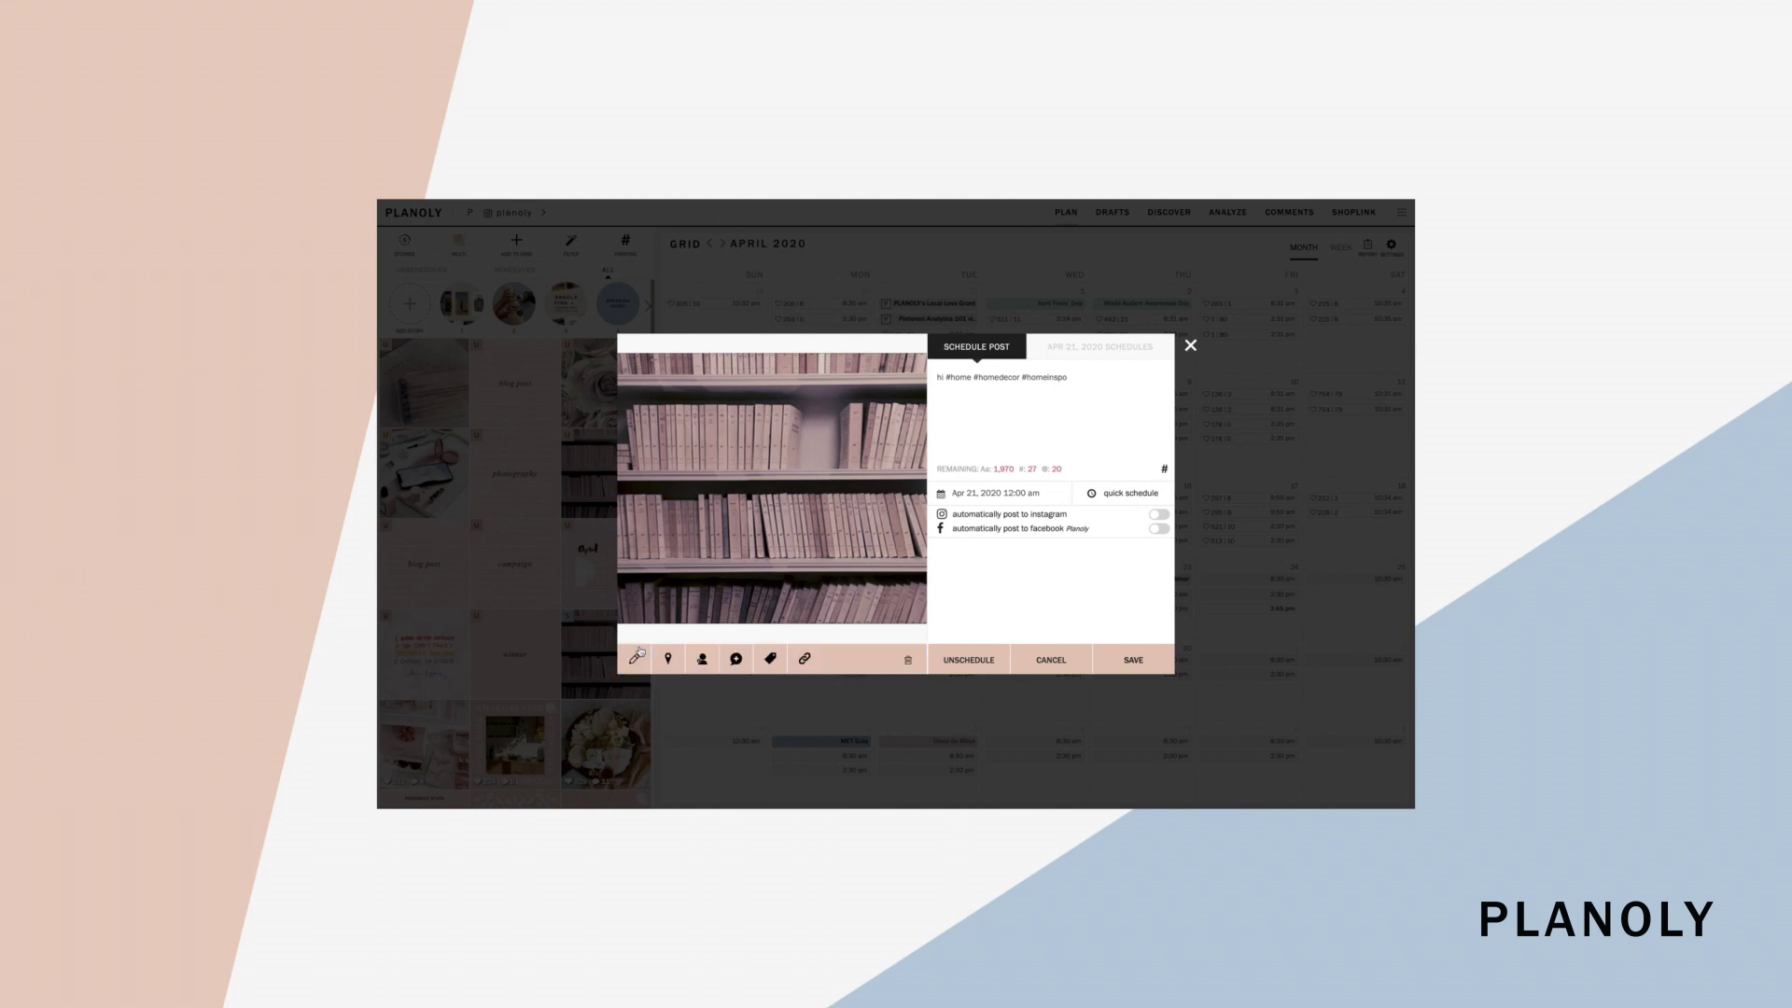
Set the post date to Apr 22, 2020 at 12:45 am and show quick-schedule slots
left_click(990, 492)
left_click(1004, 607)
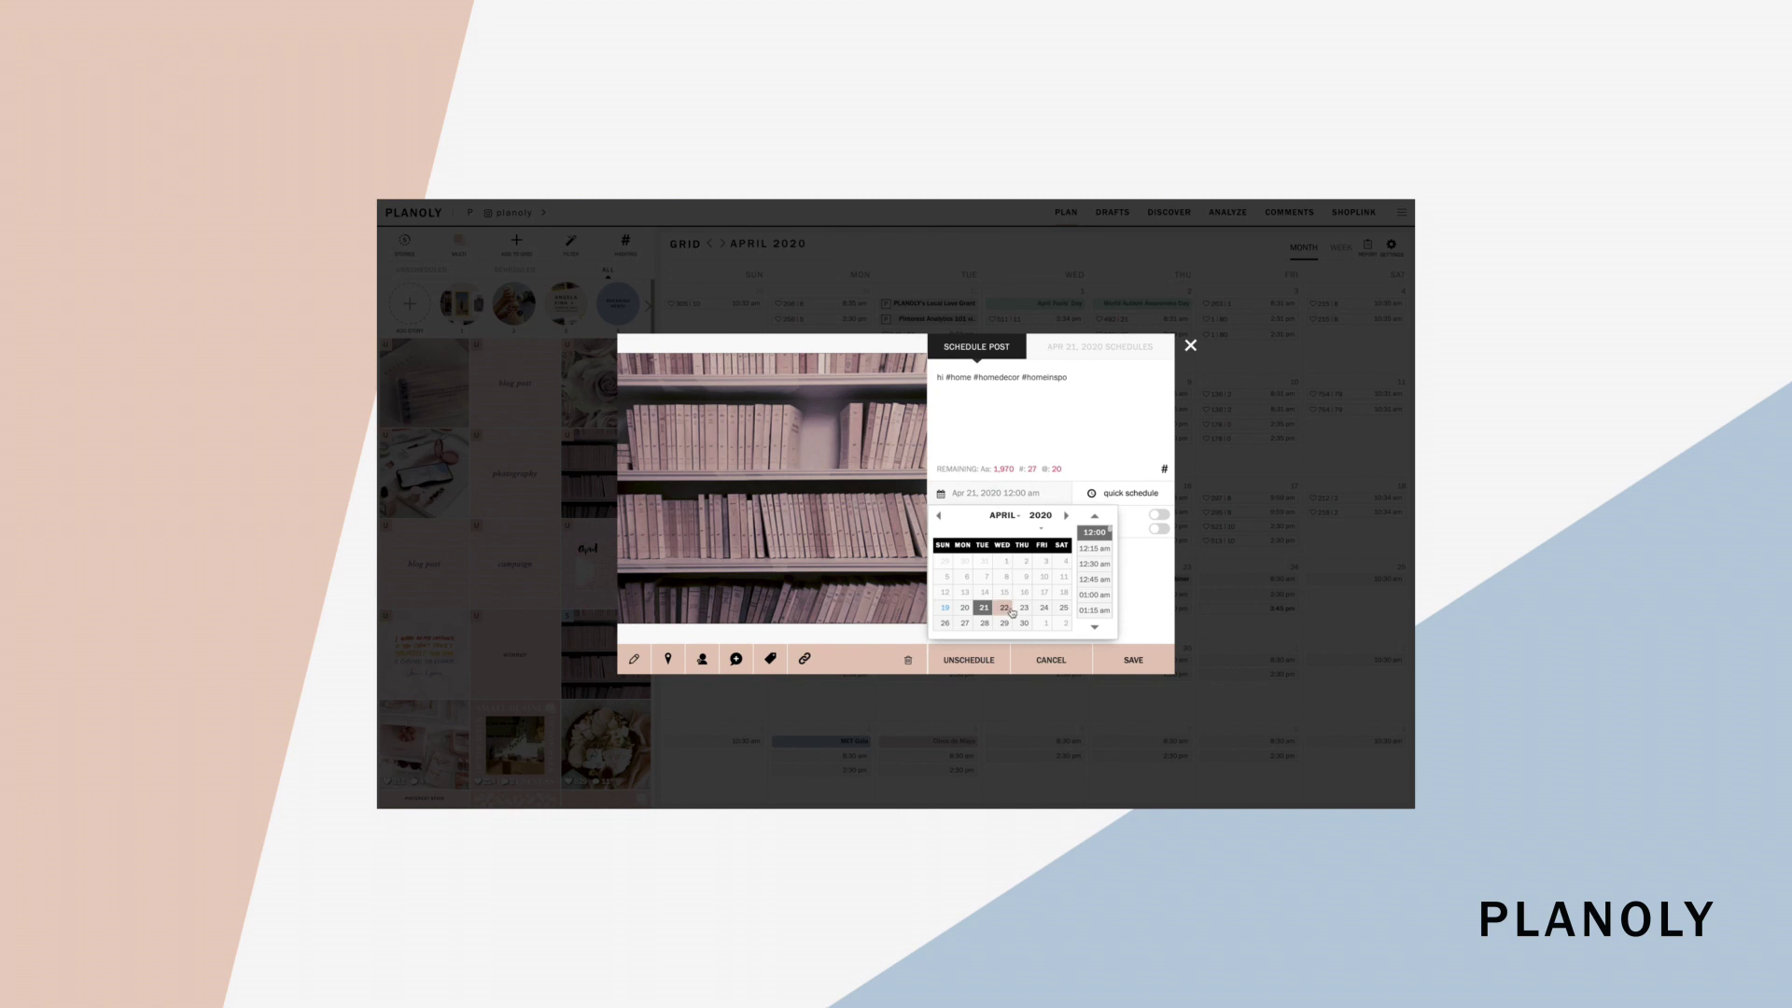
left_click(1088, 580)
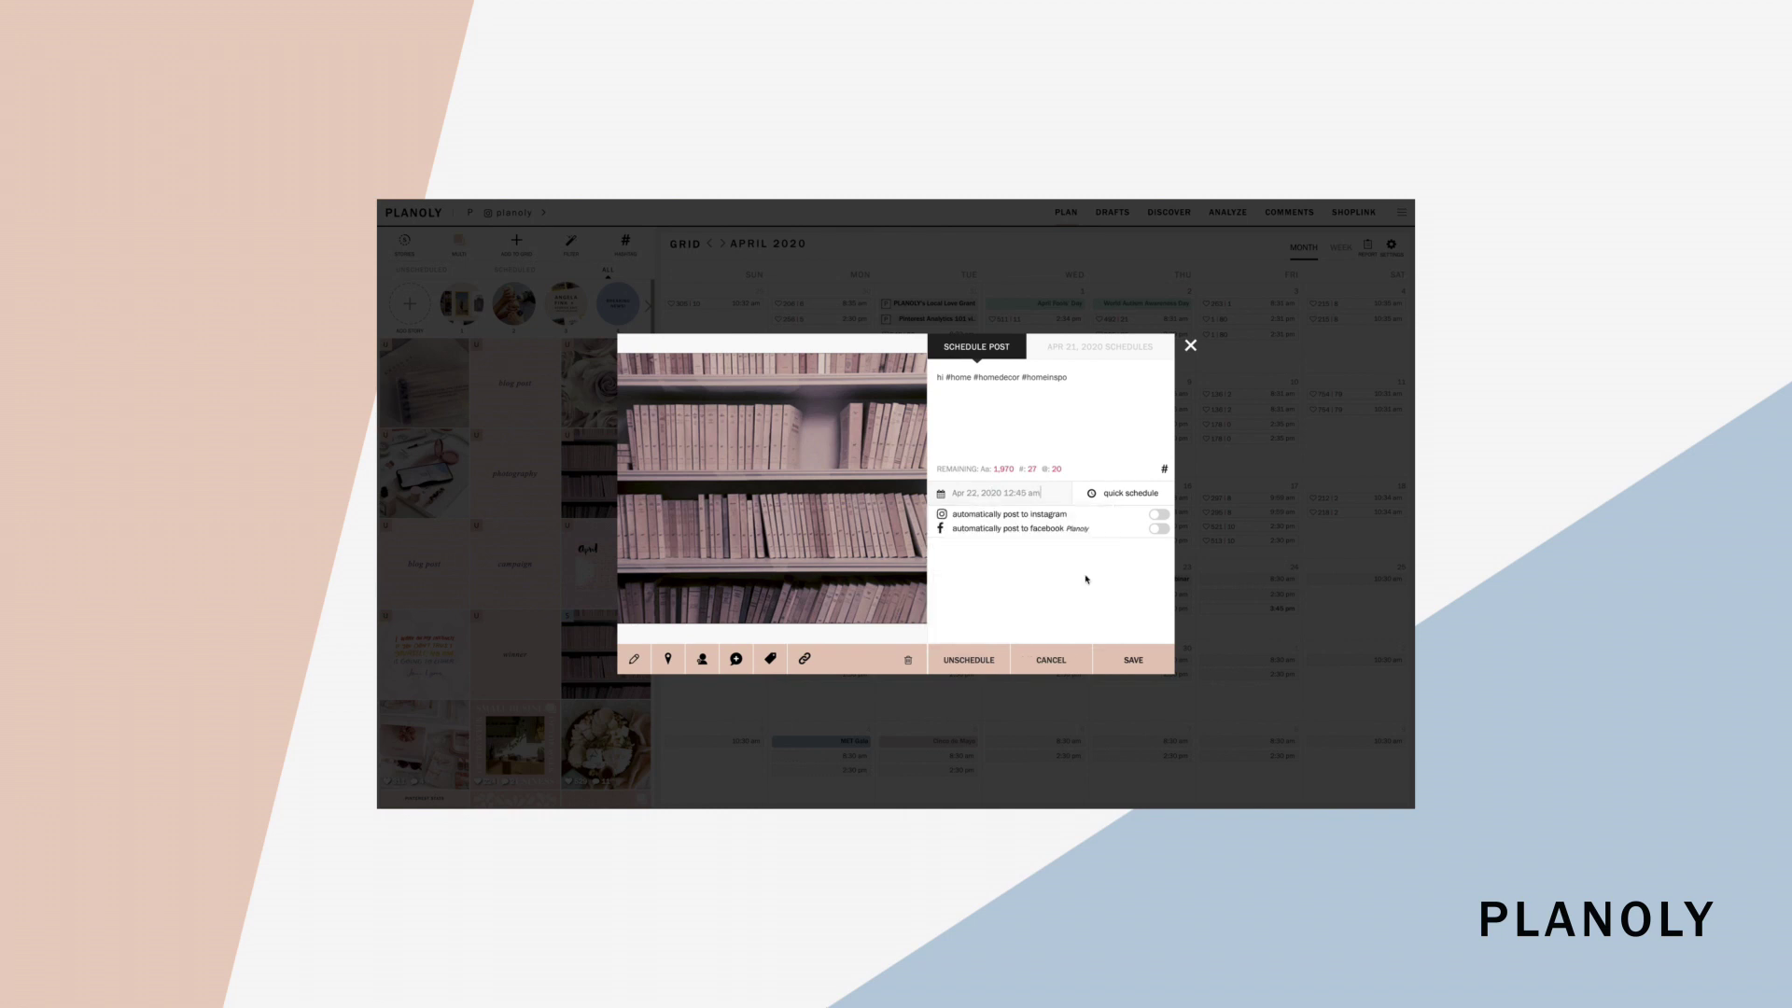
left_click(1106, 492)
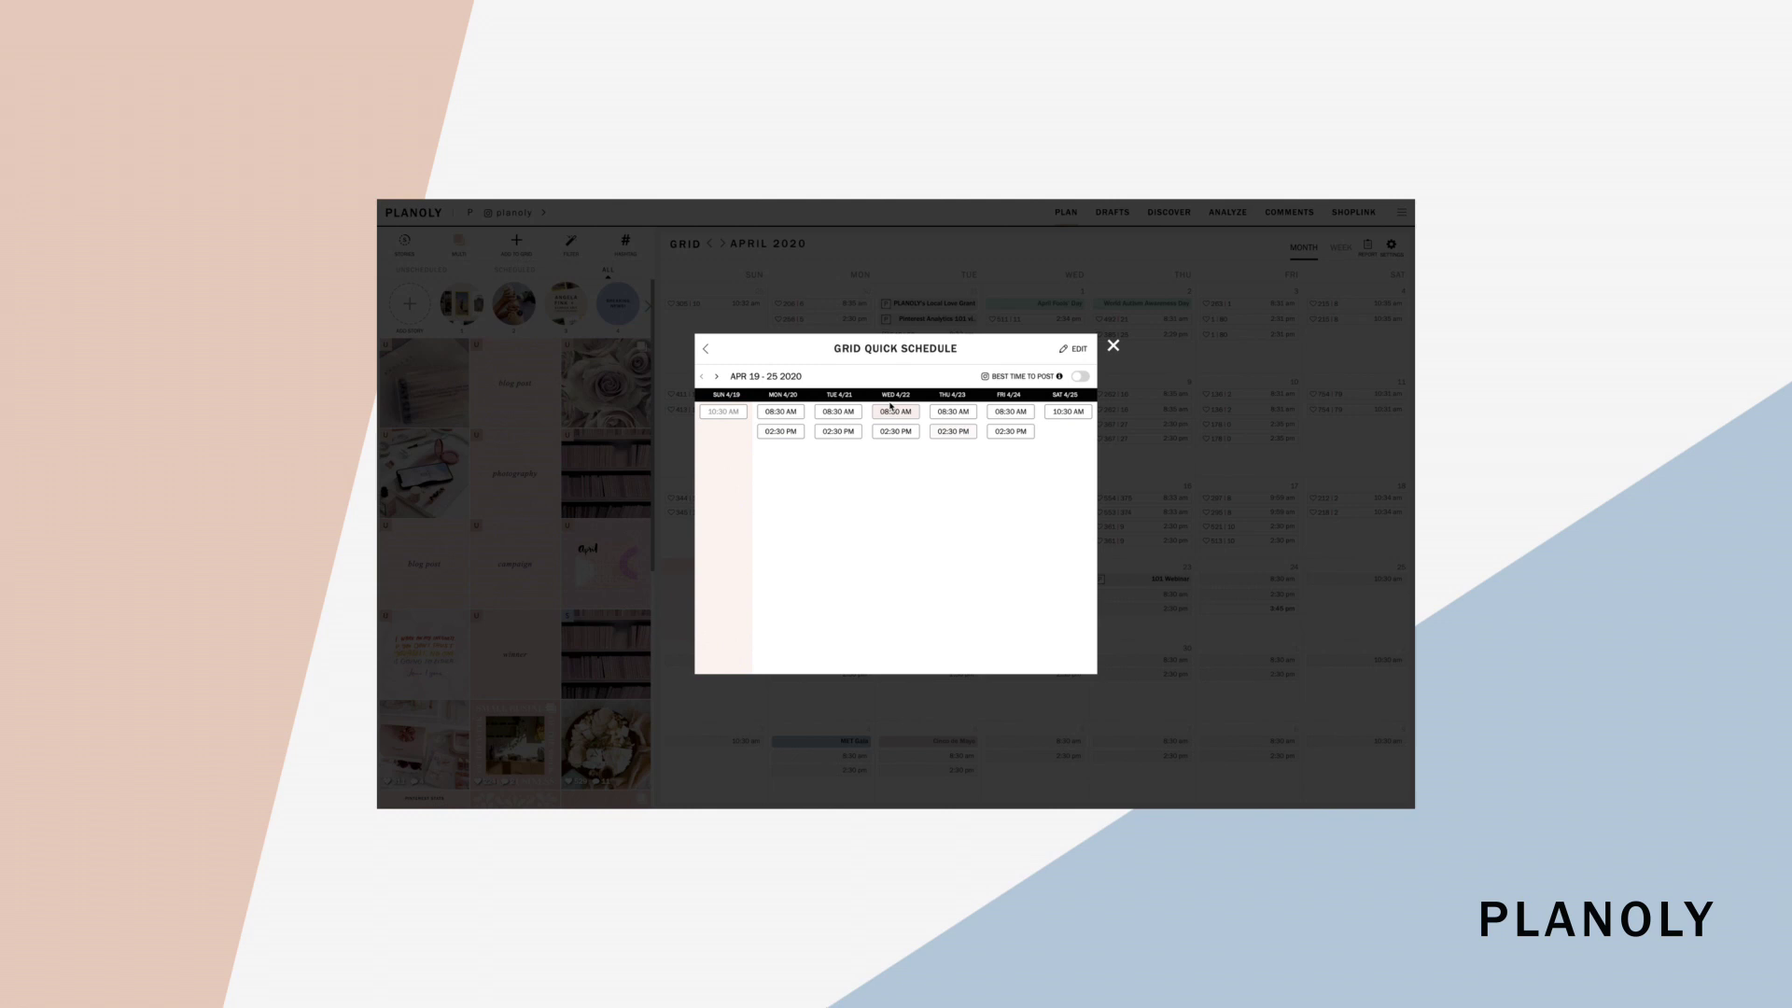
Leave quick schedule, enable automatic Instagram posting, and save the bookshelf post for Apr 22
left_click(705, 349)
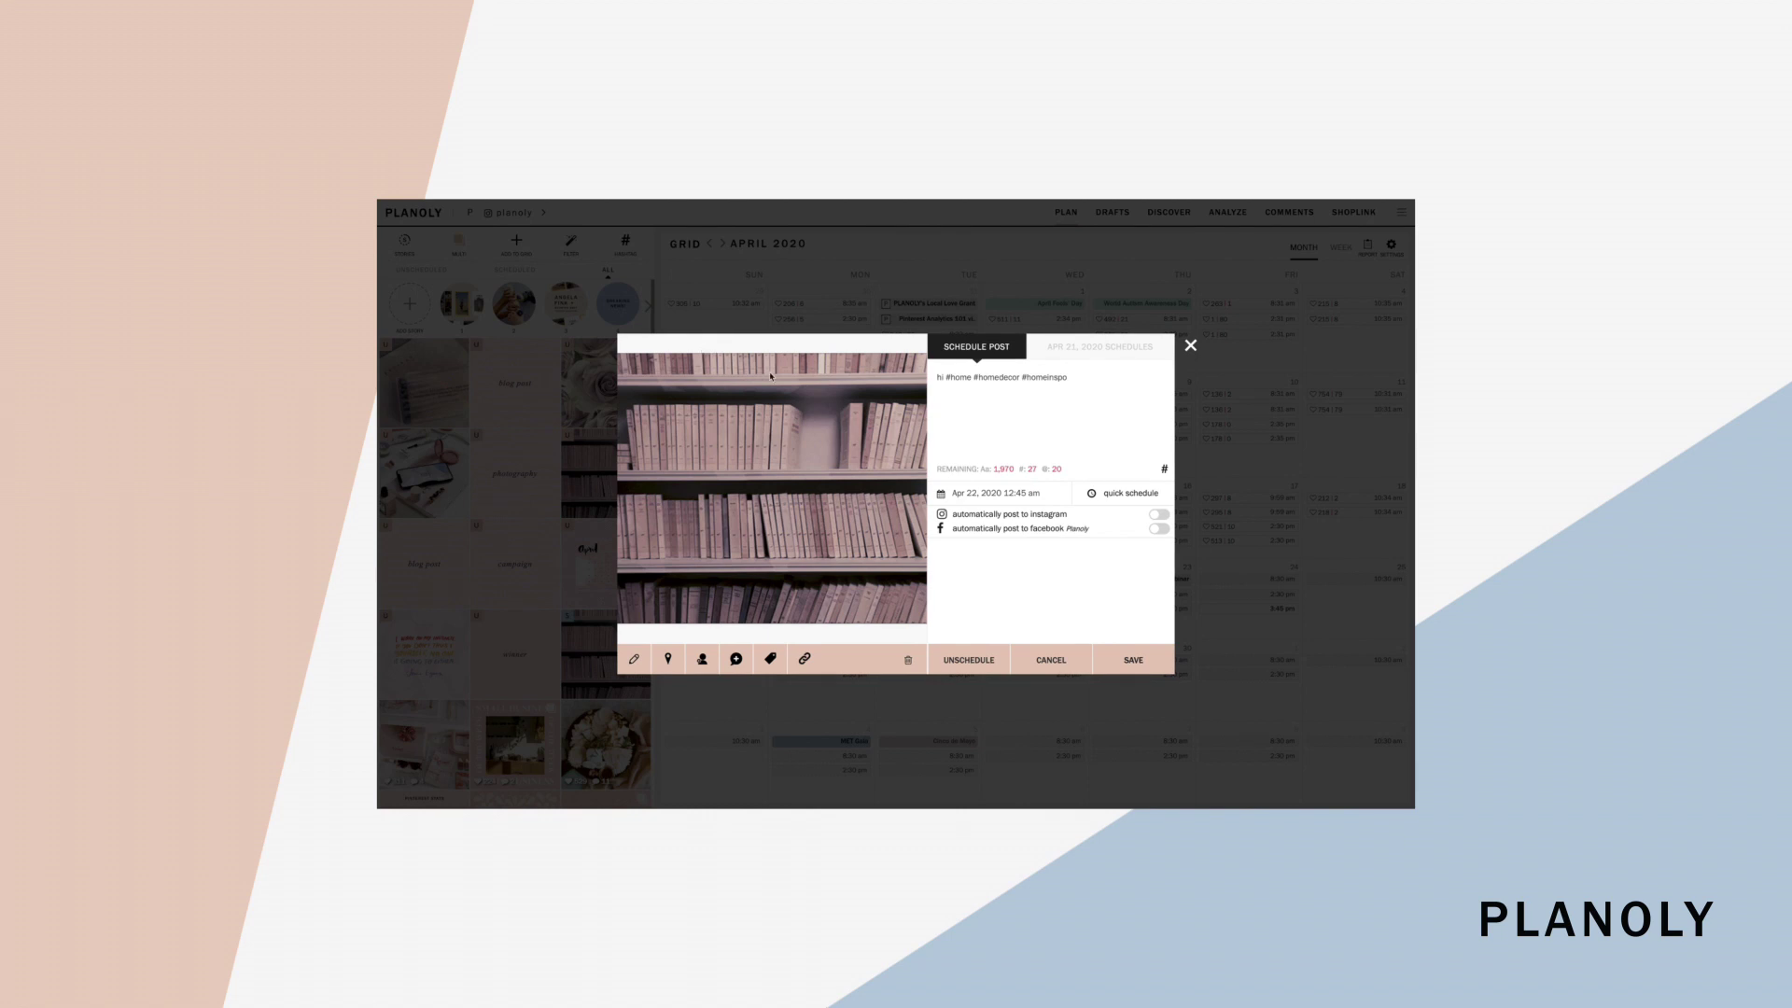
left_click(1158, 515)
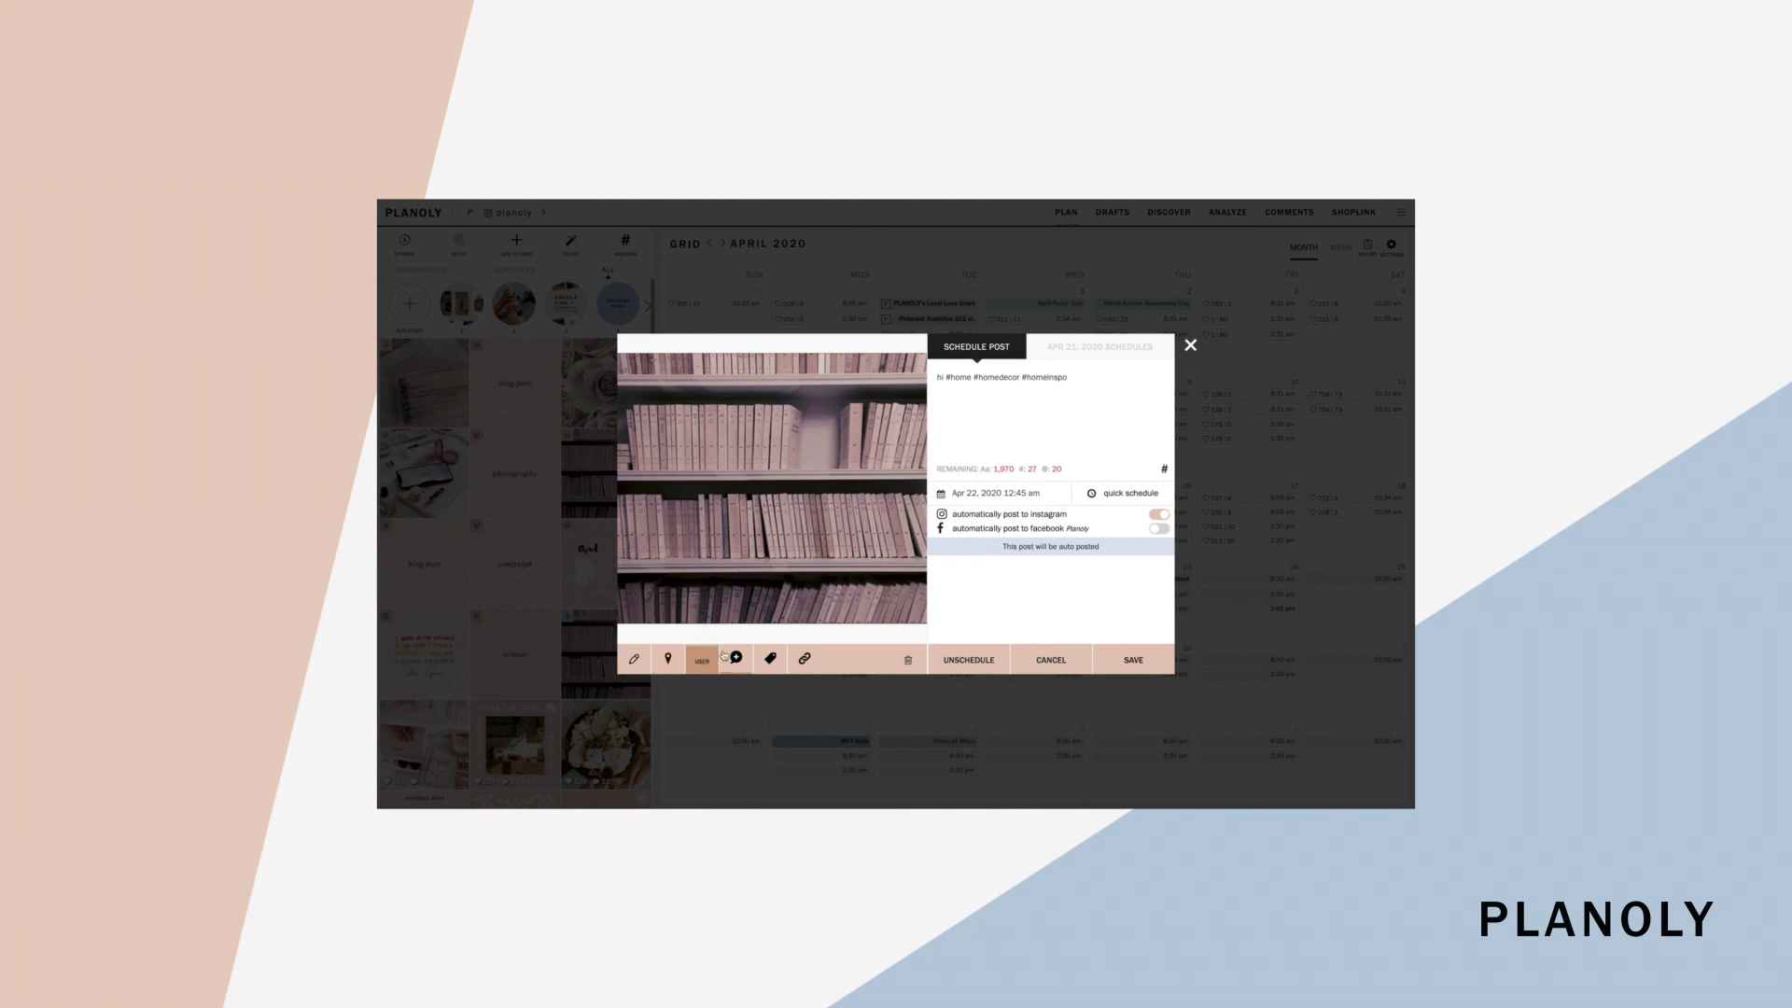
left_click(1130, 659)
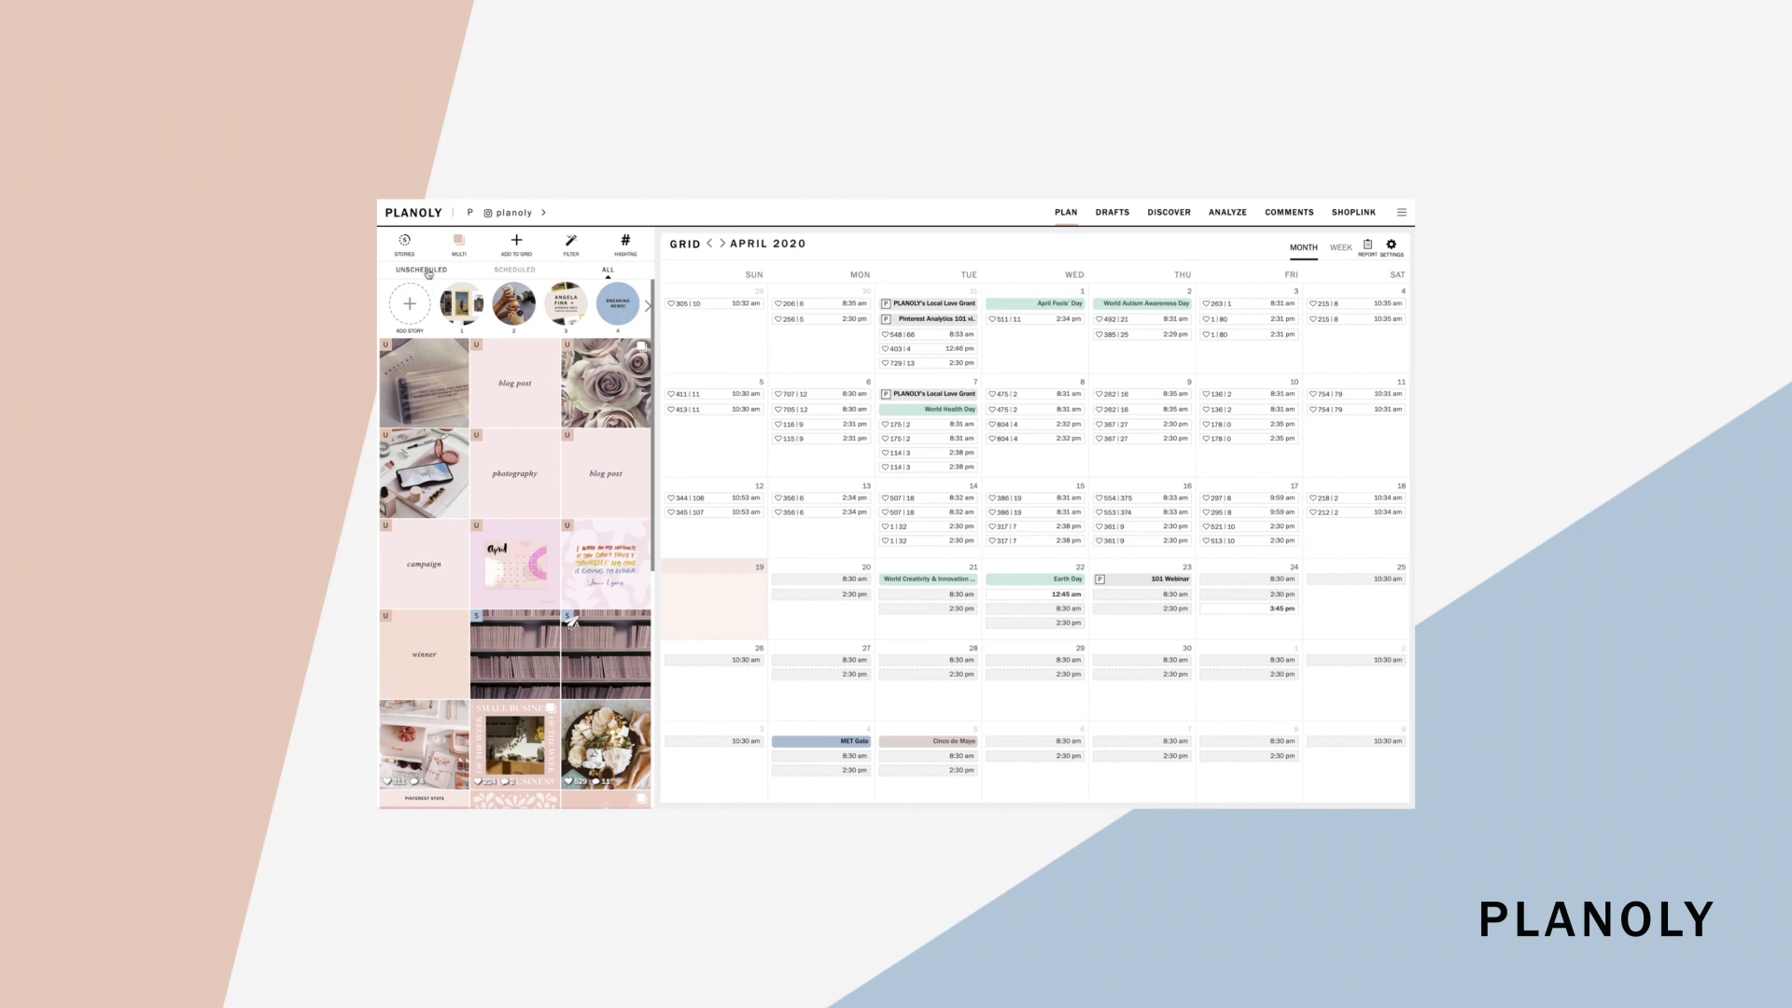
left_click(428, 271)
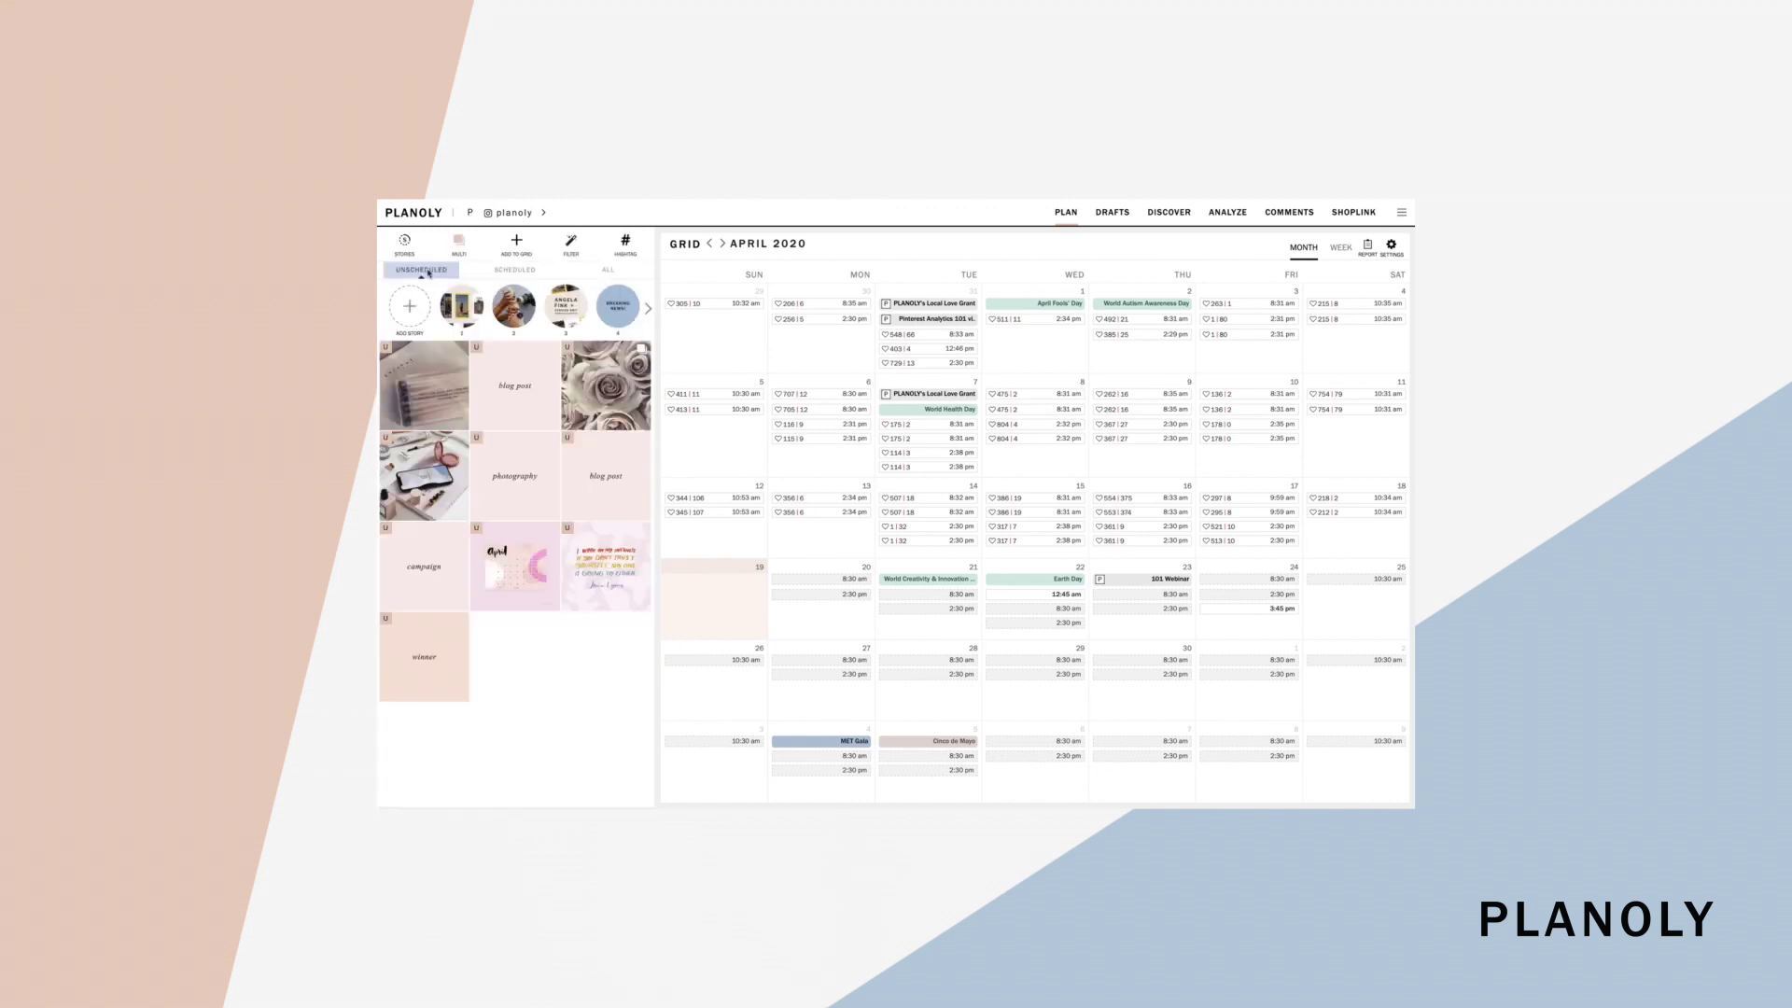
left_click(495, 271)
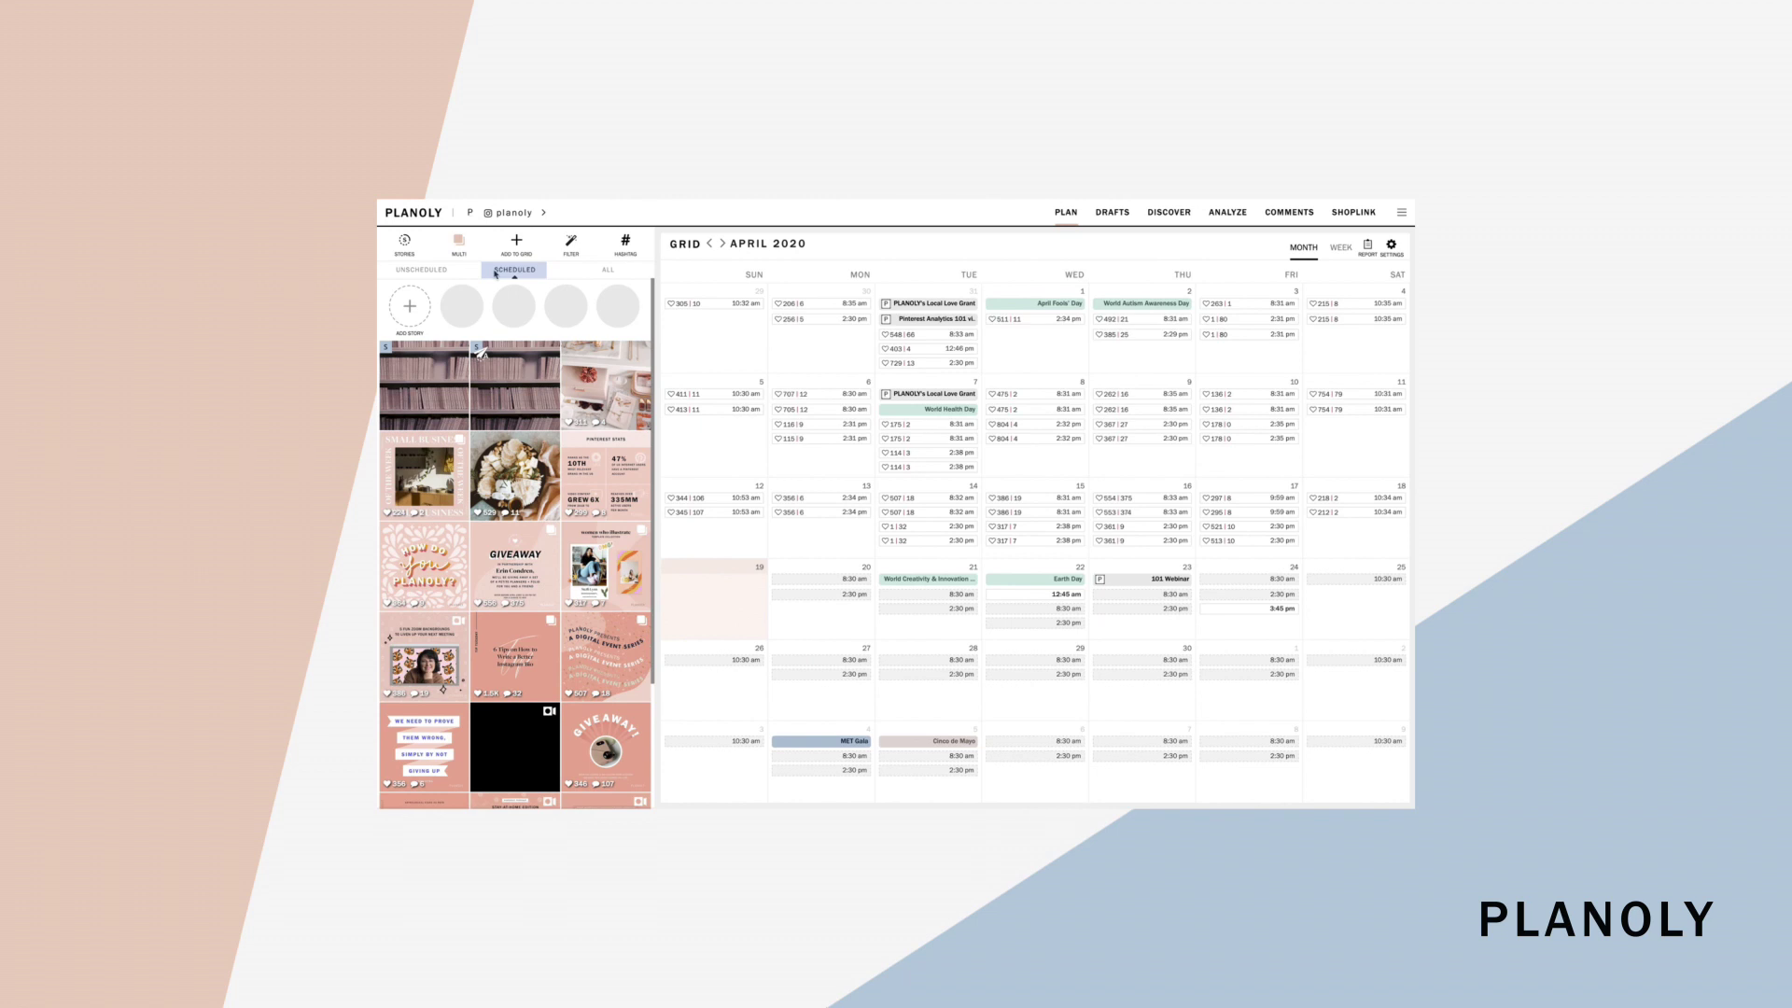
left_click(604, 269)
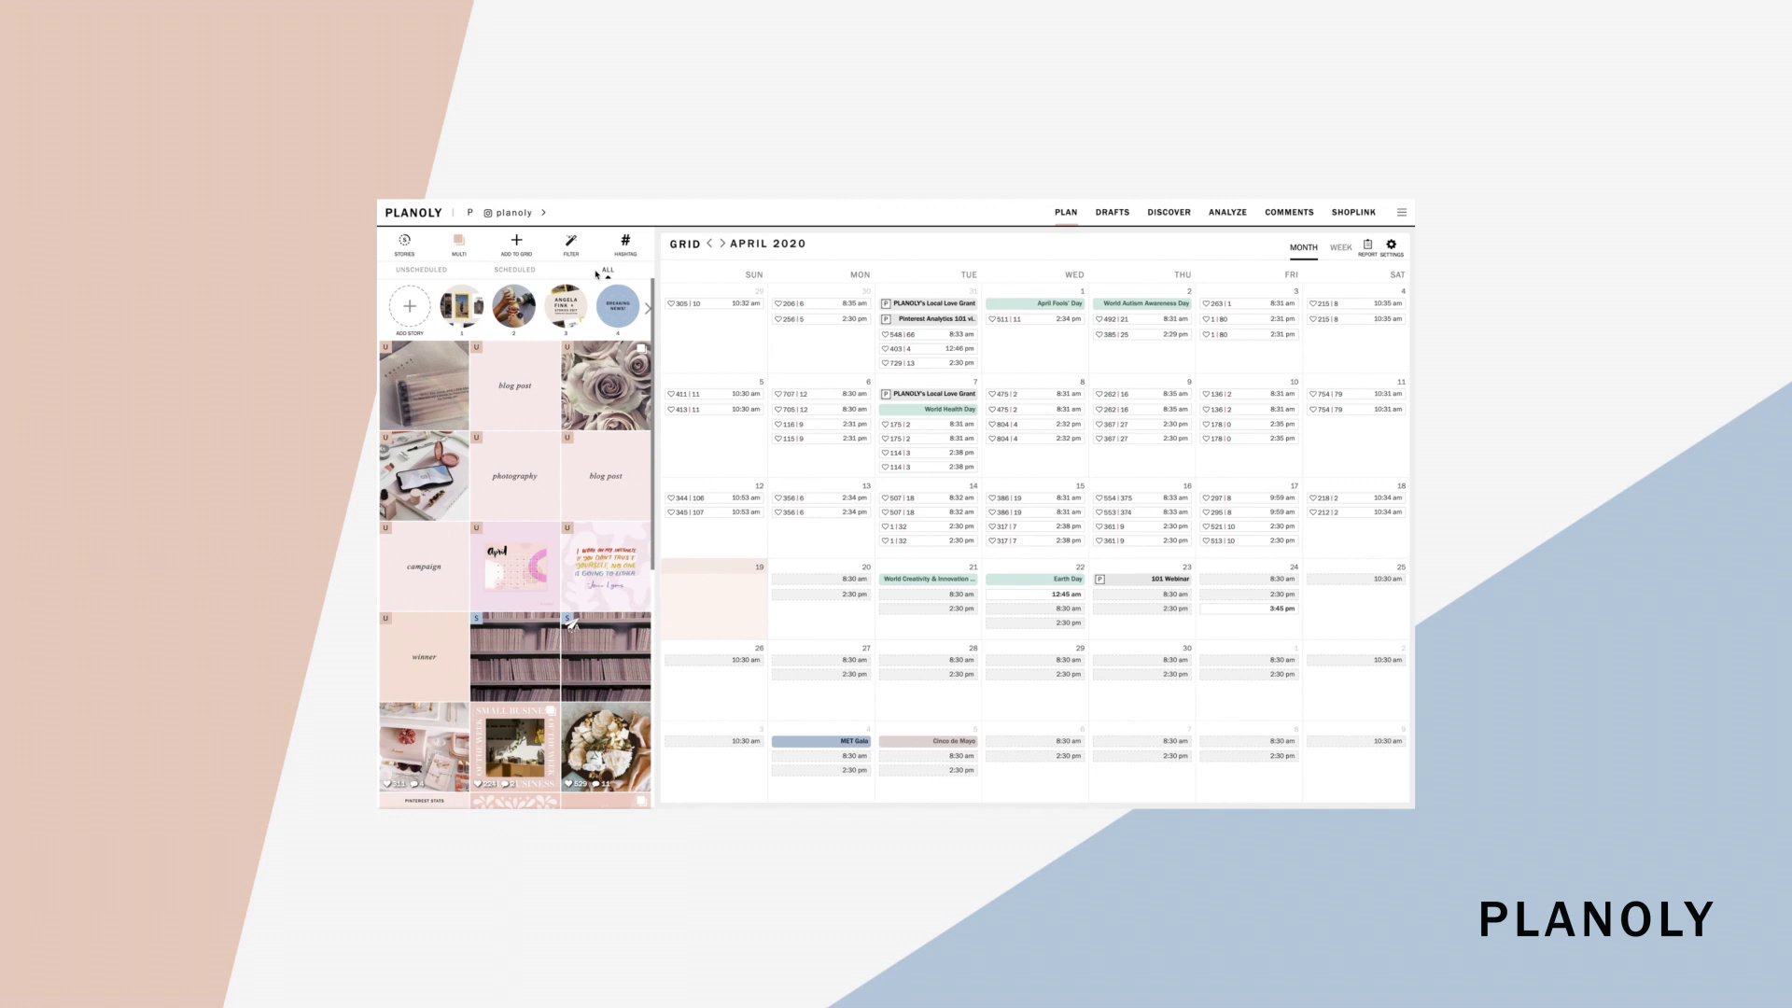
left_click(571, 533)
left_click(482, 627)
left_click(575, 627)
left_click(1370, 252)
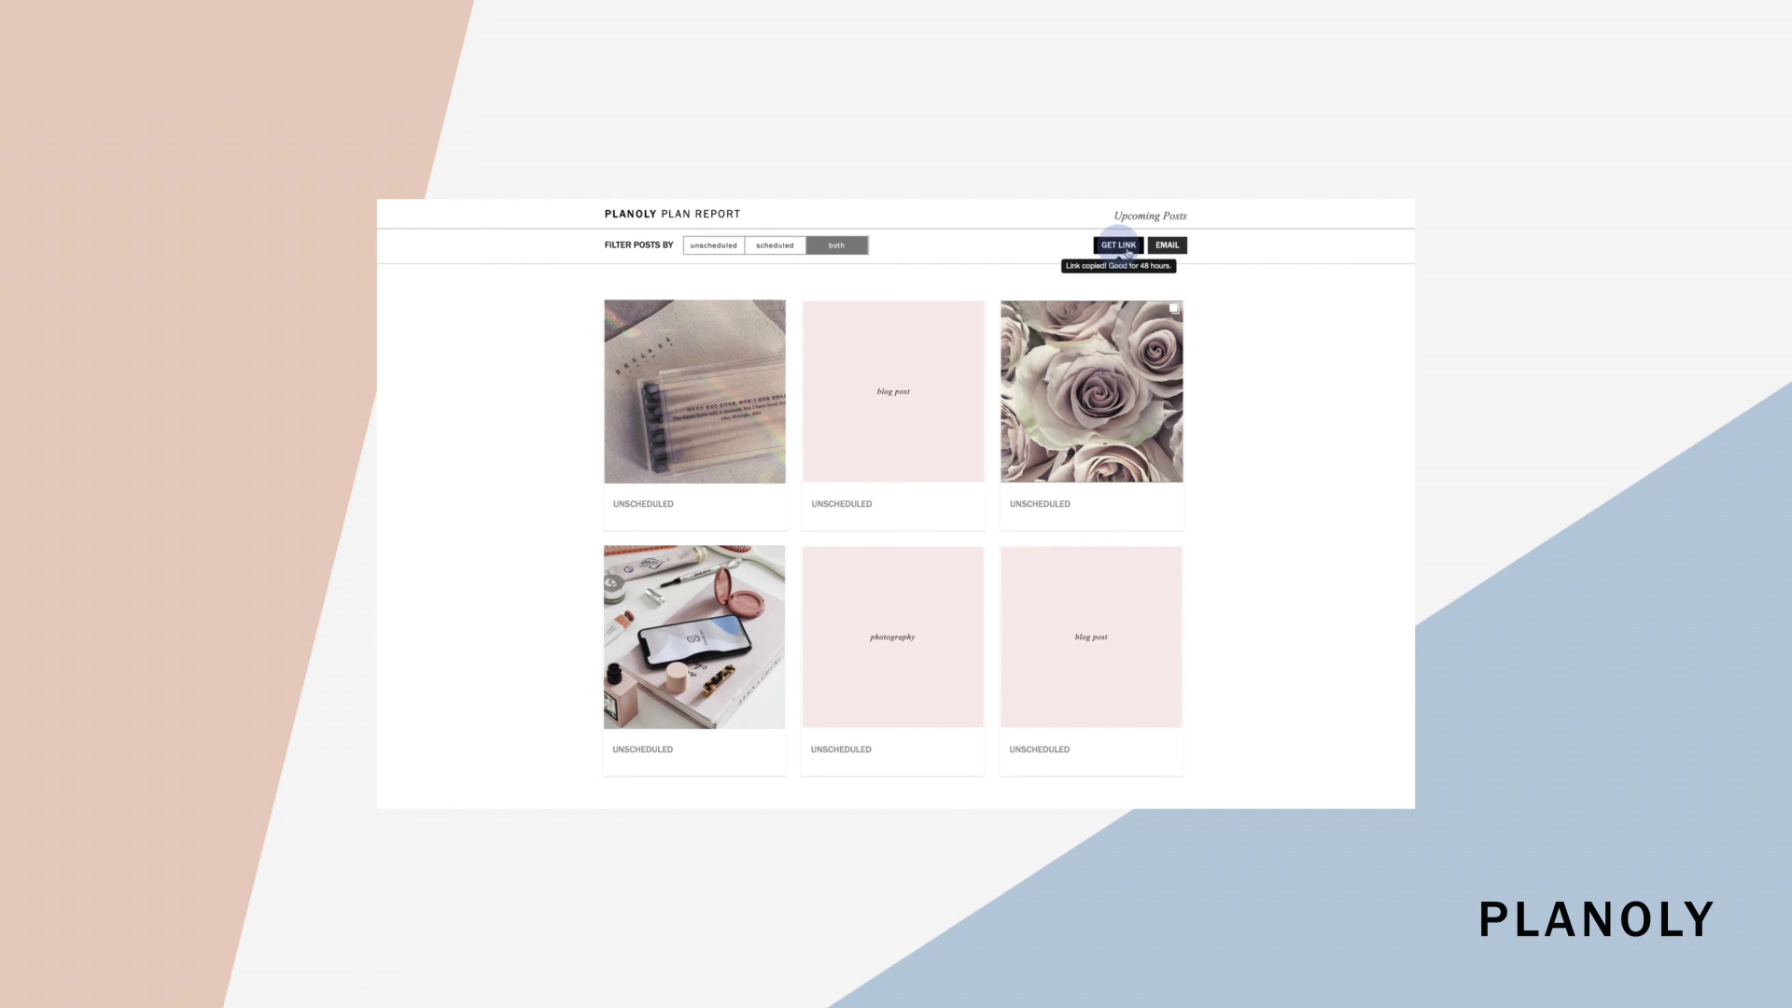
left_click(1166, 249)
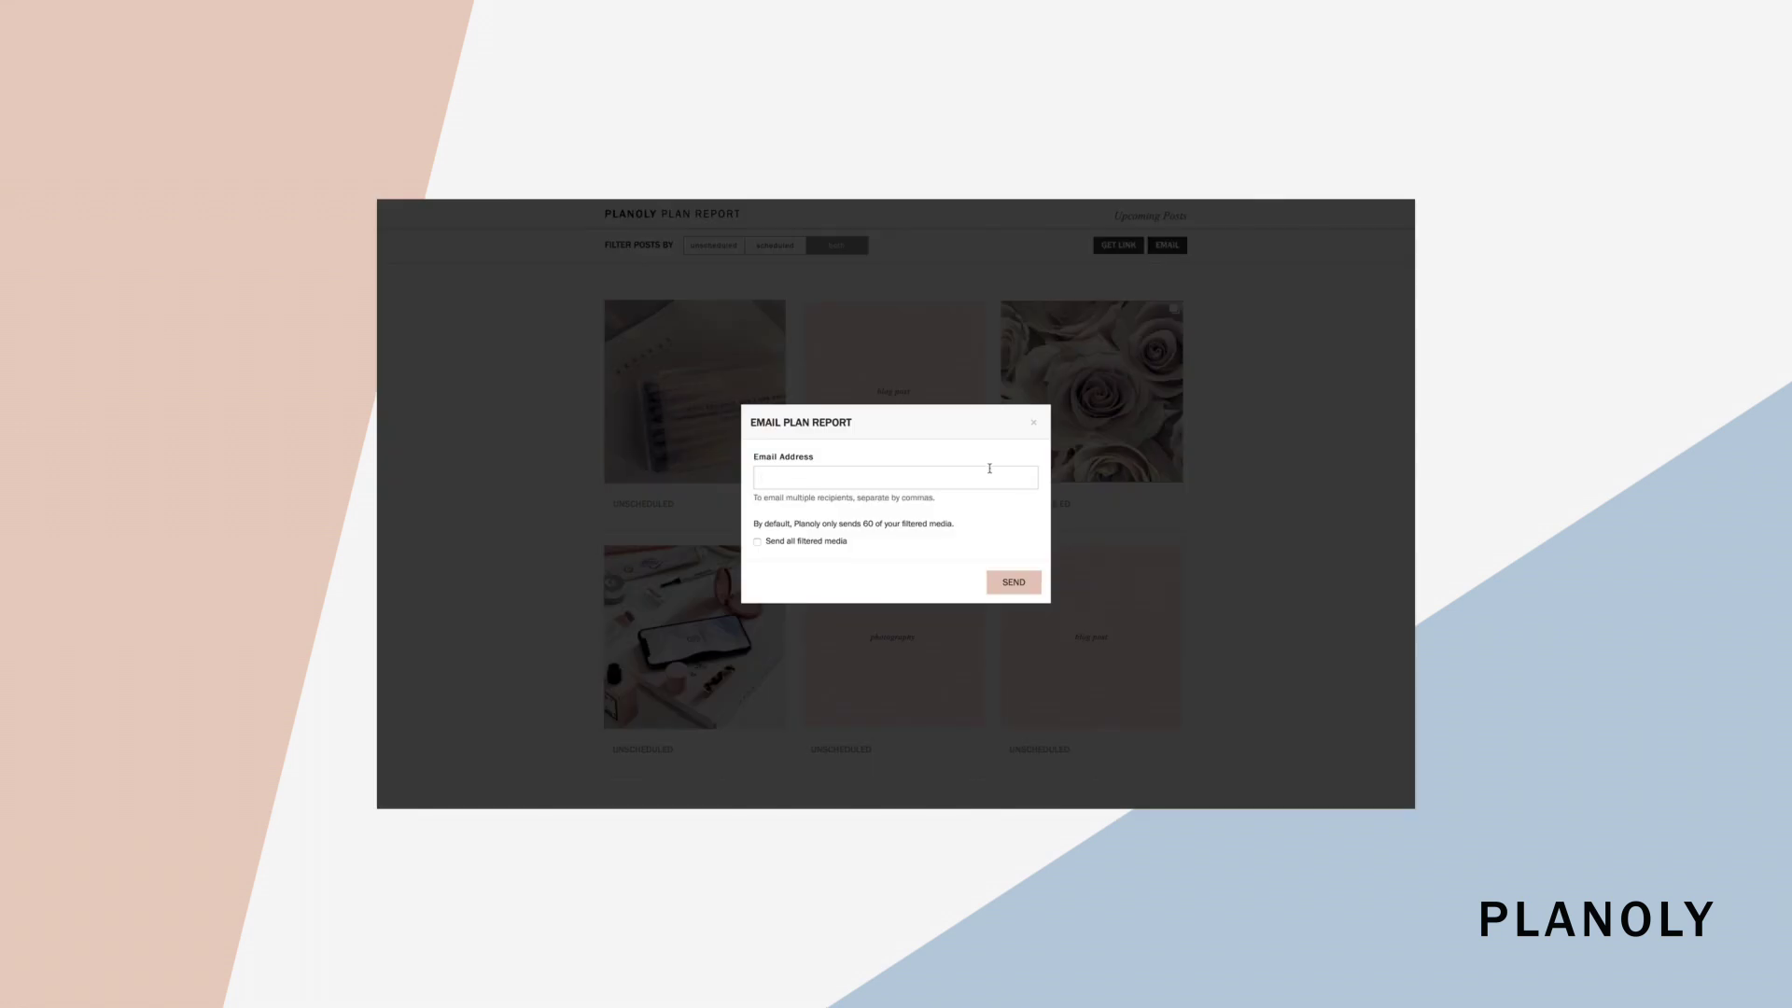
left_click(983, 475)
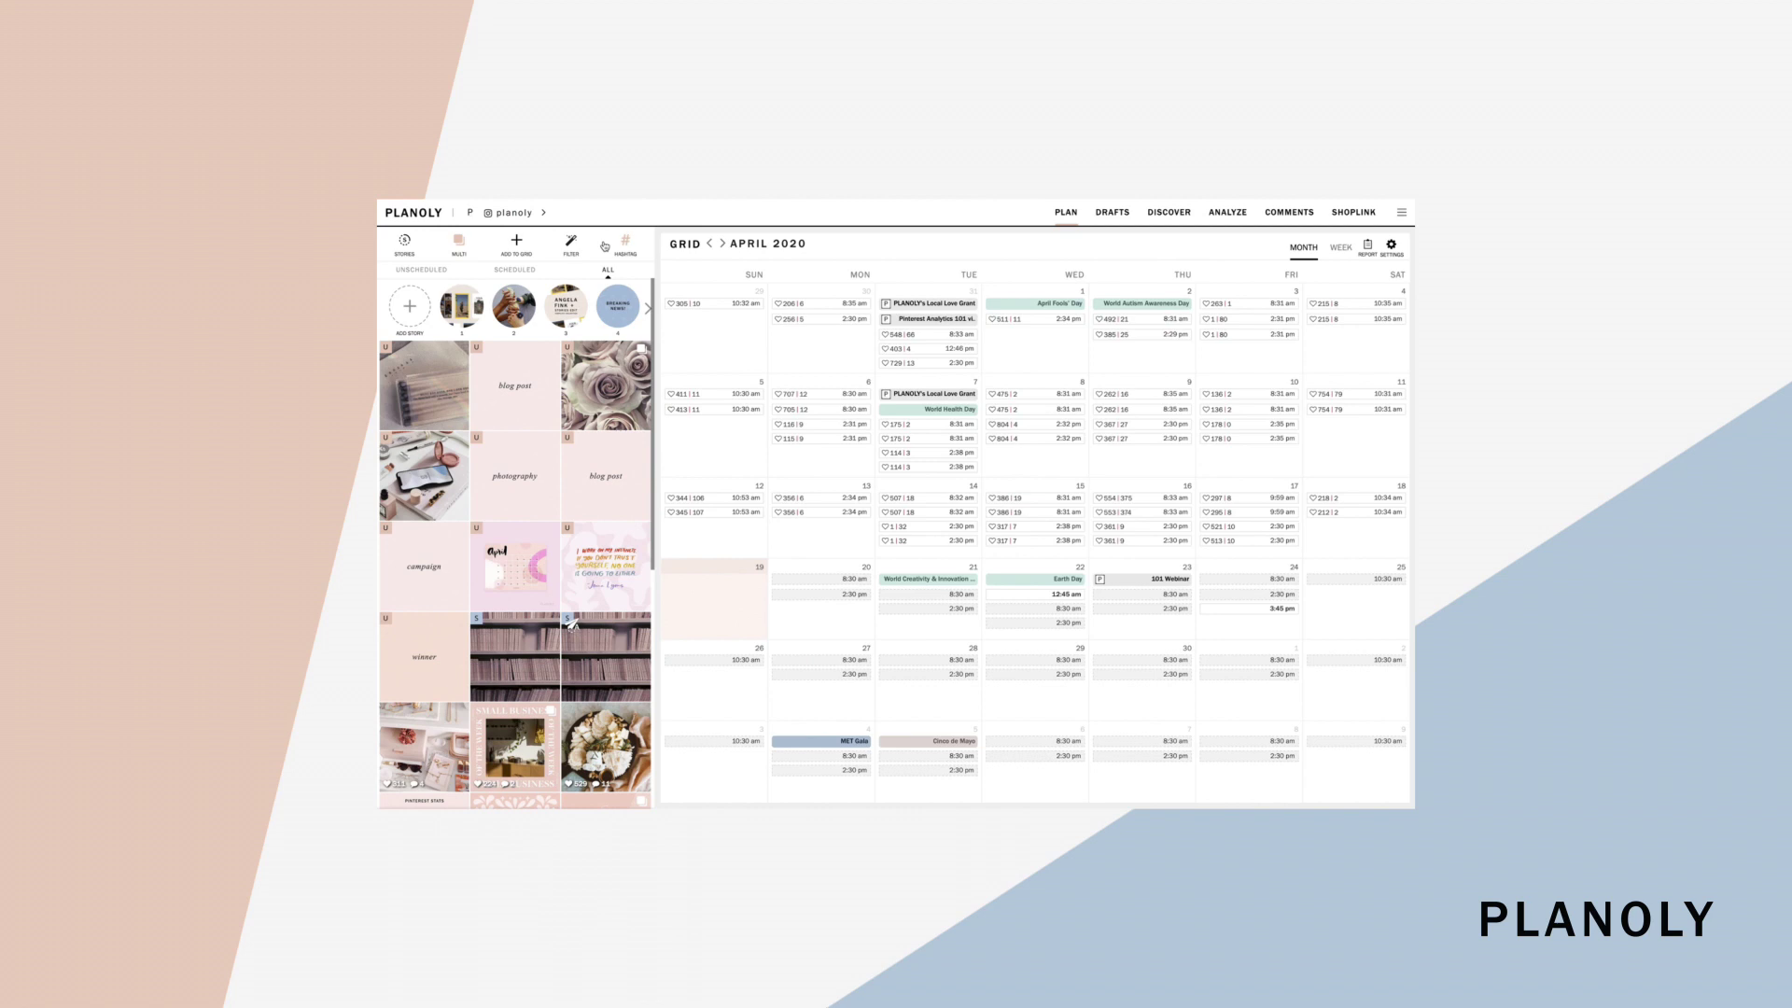
Move the template story to slot two, schedule it for Apr 28, 2020 3:15 pm, then return to Grid
left_click(407, 248)
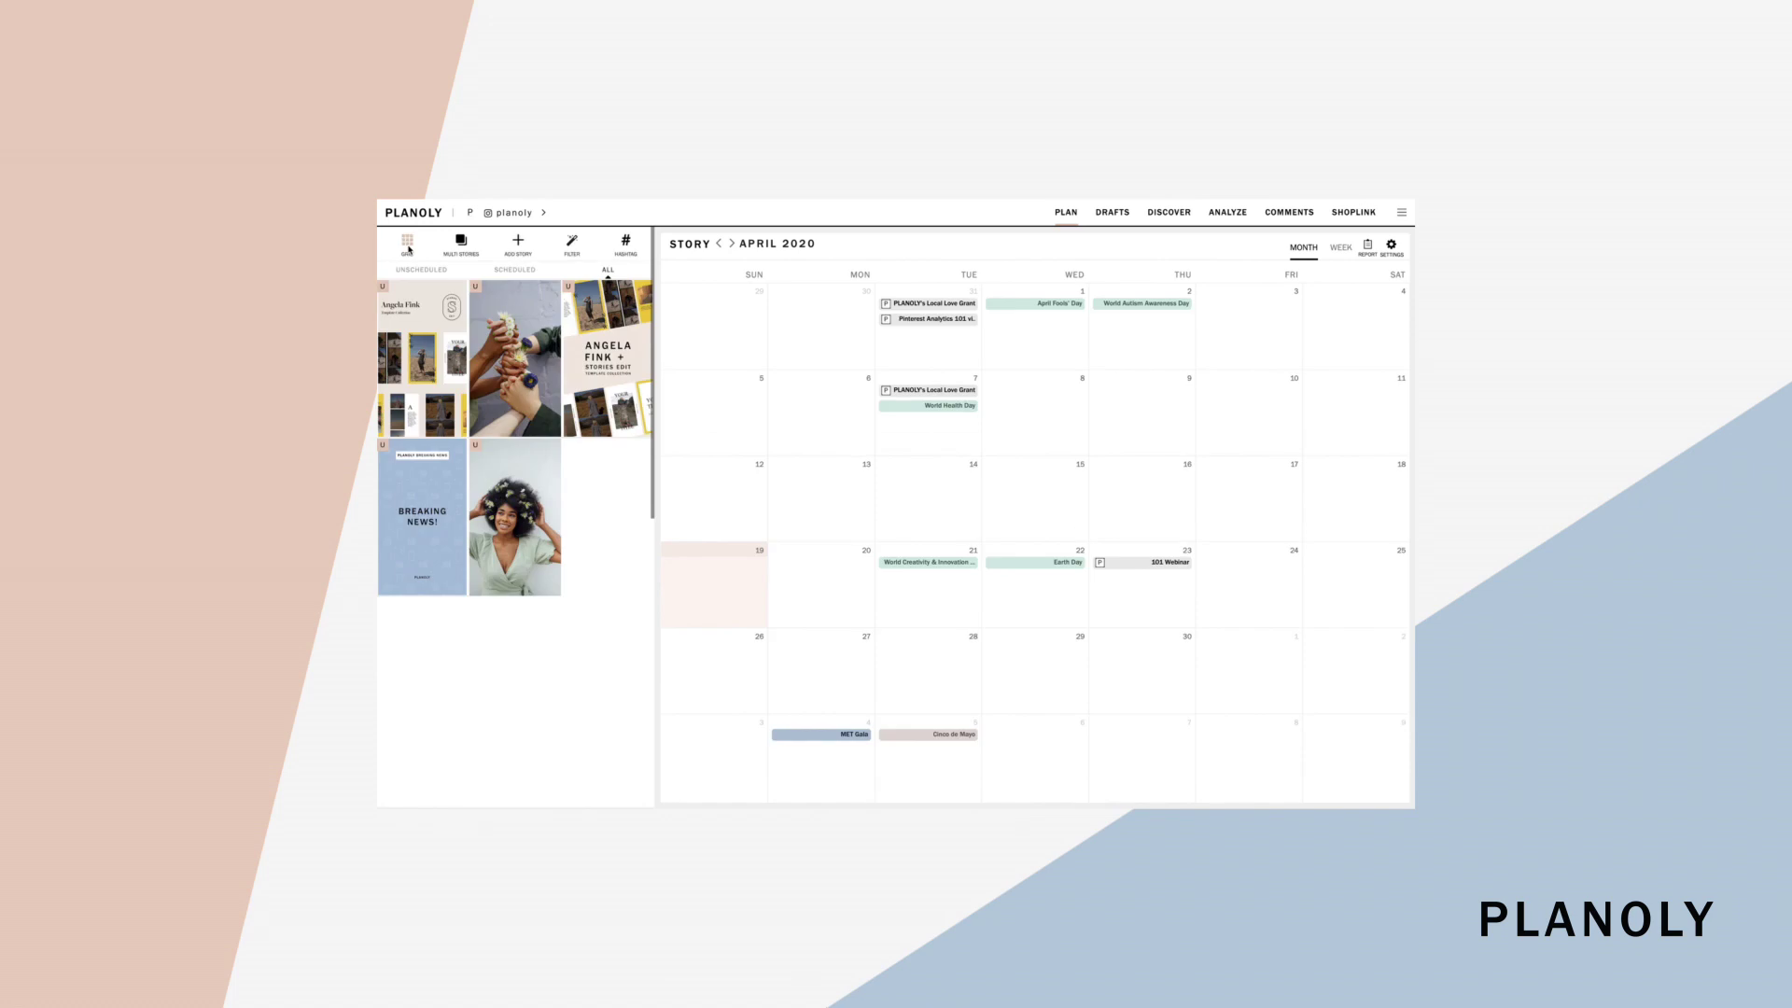
left_click_drag(411, 313, 538, 343)
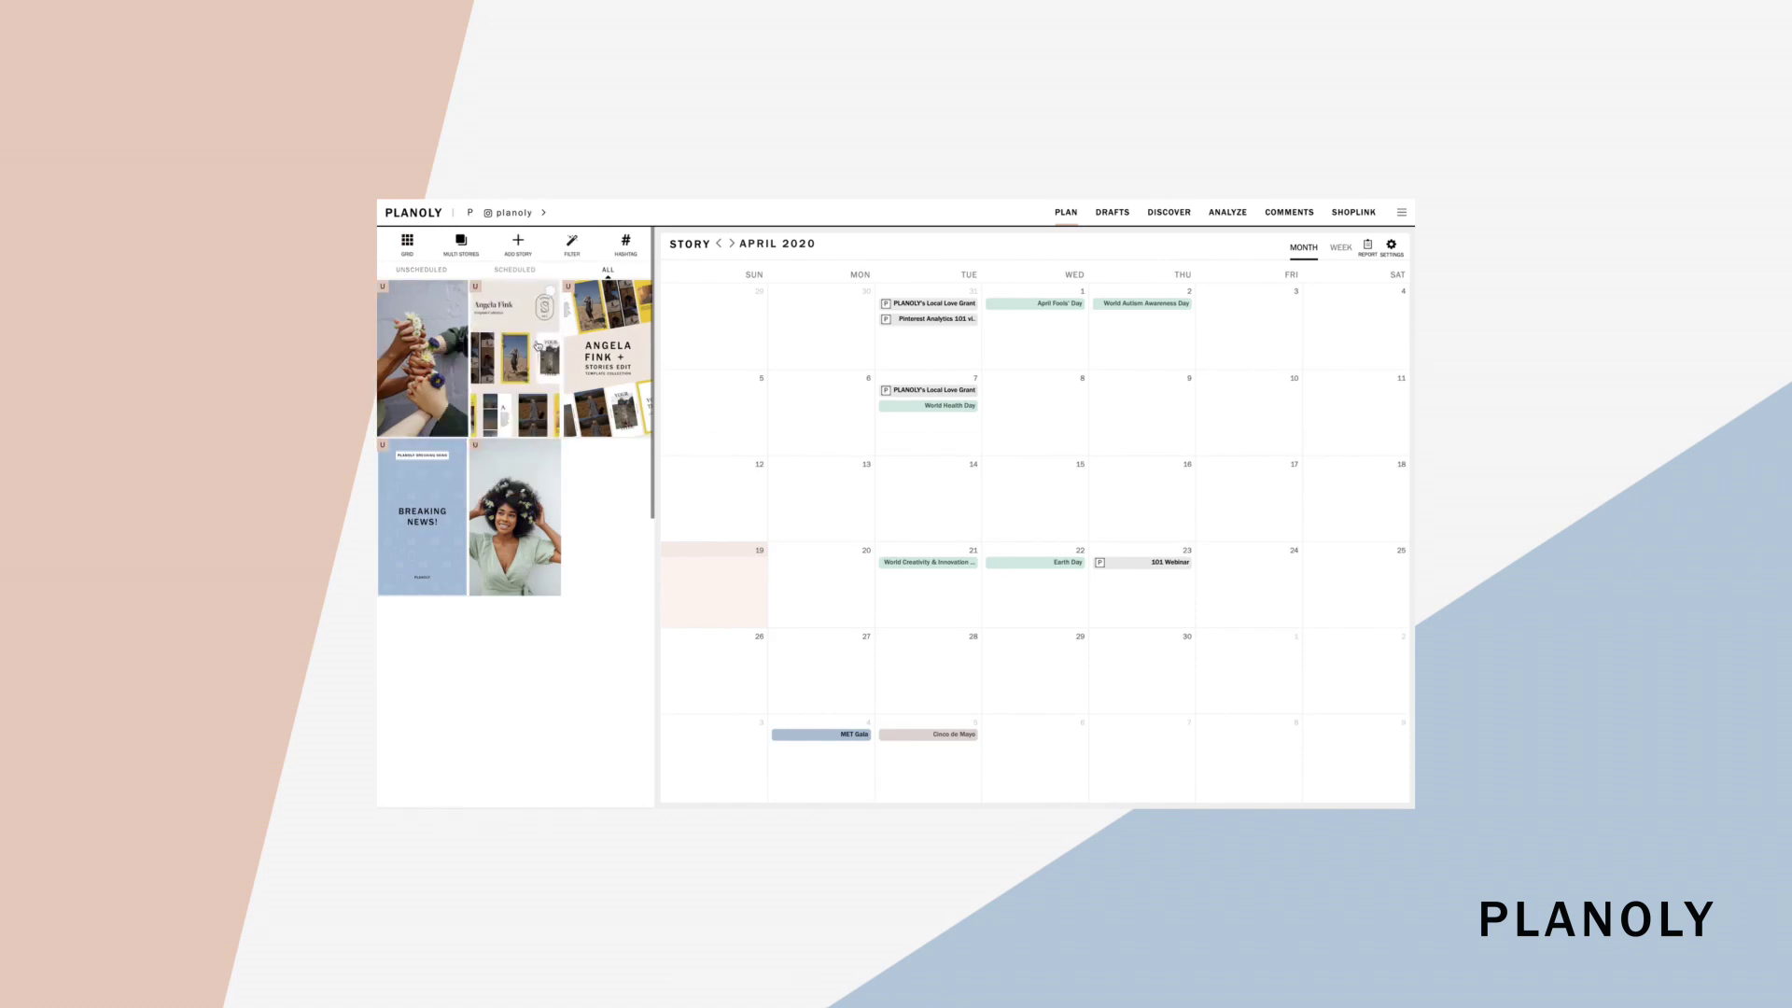
left_click(538, 344)
left_click(967, 436)
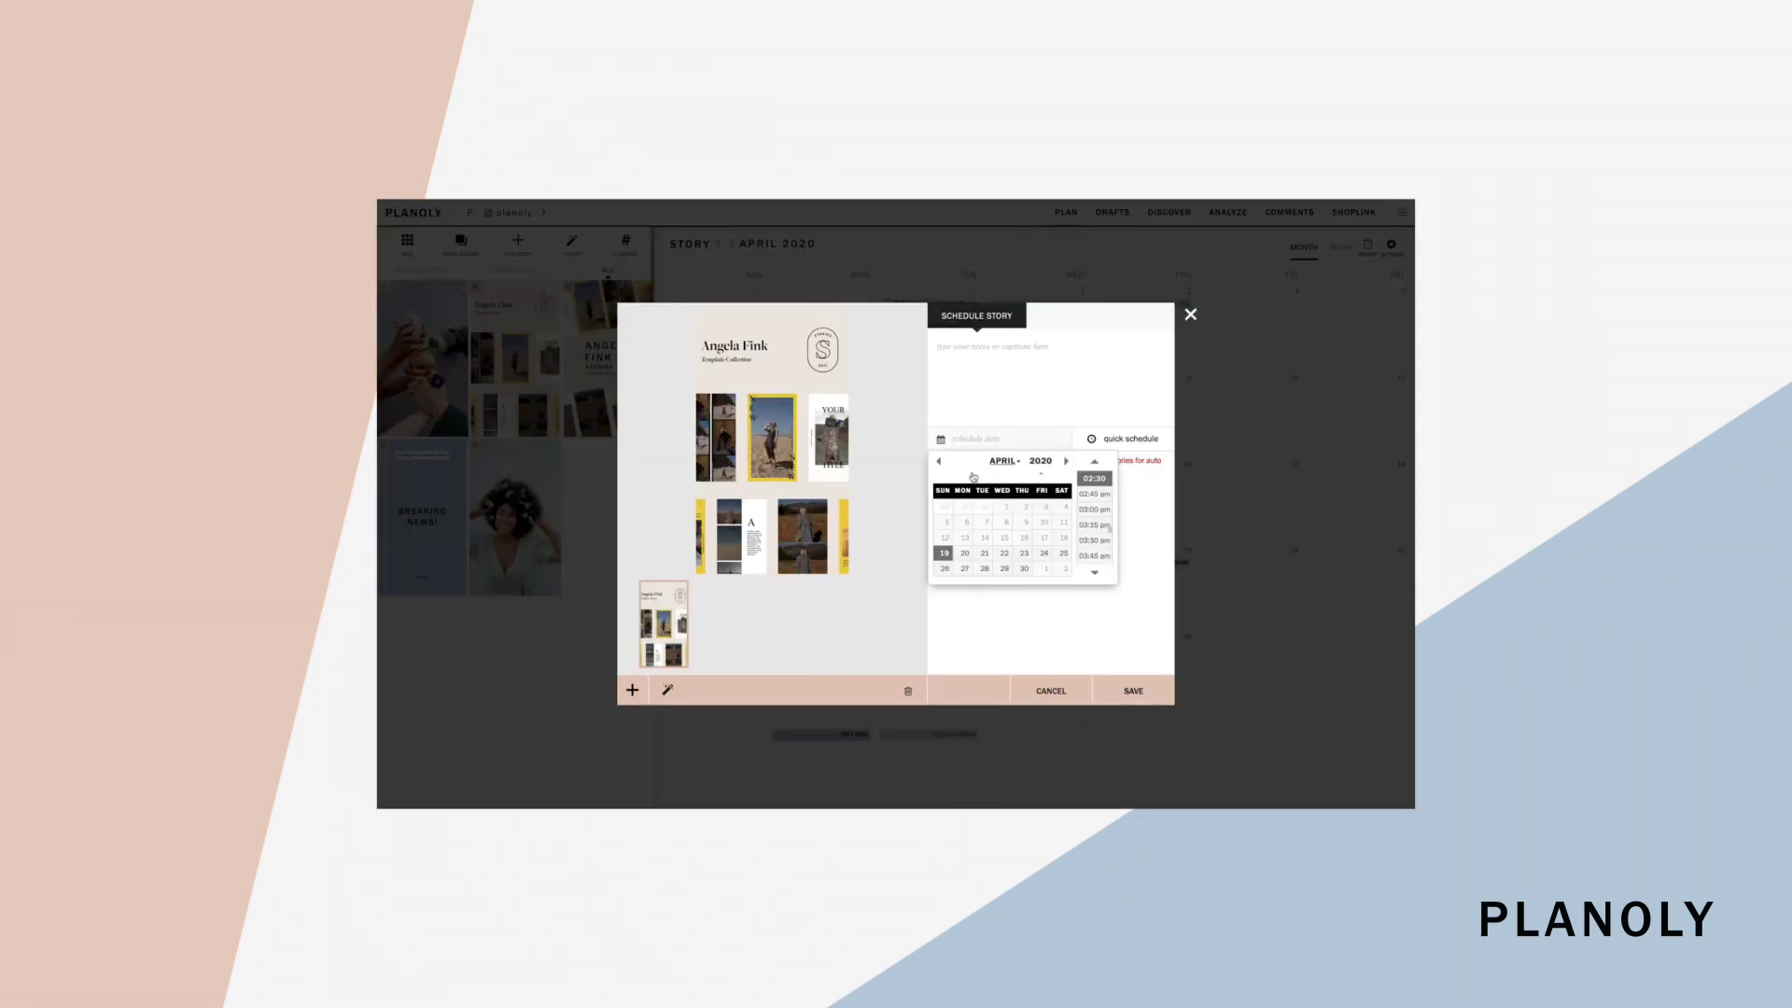
left_click(983, 569)
left_click(1089, 538)
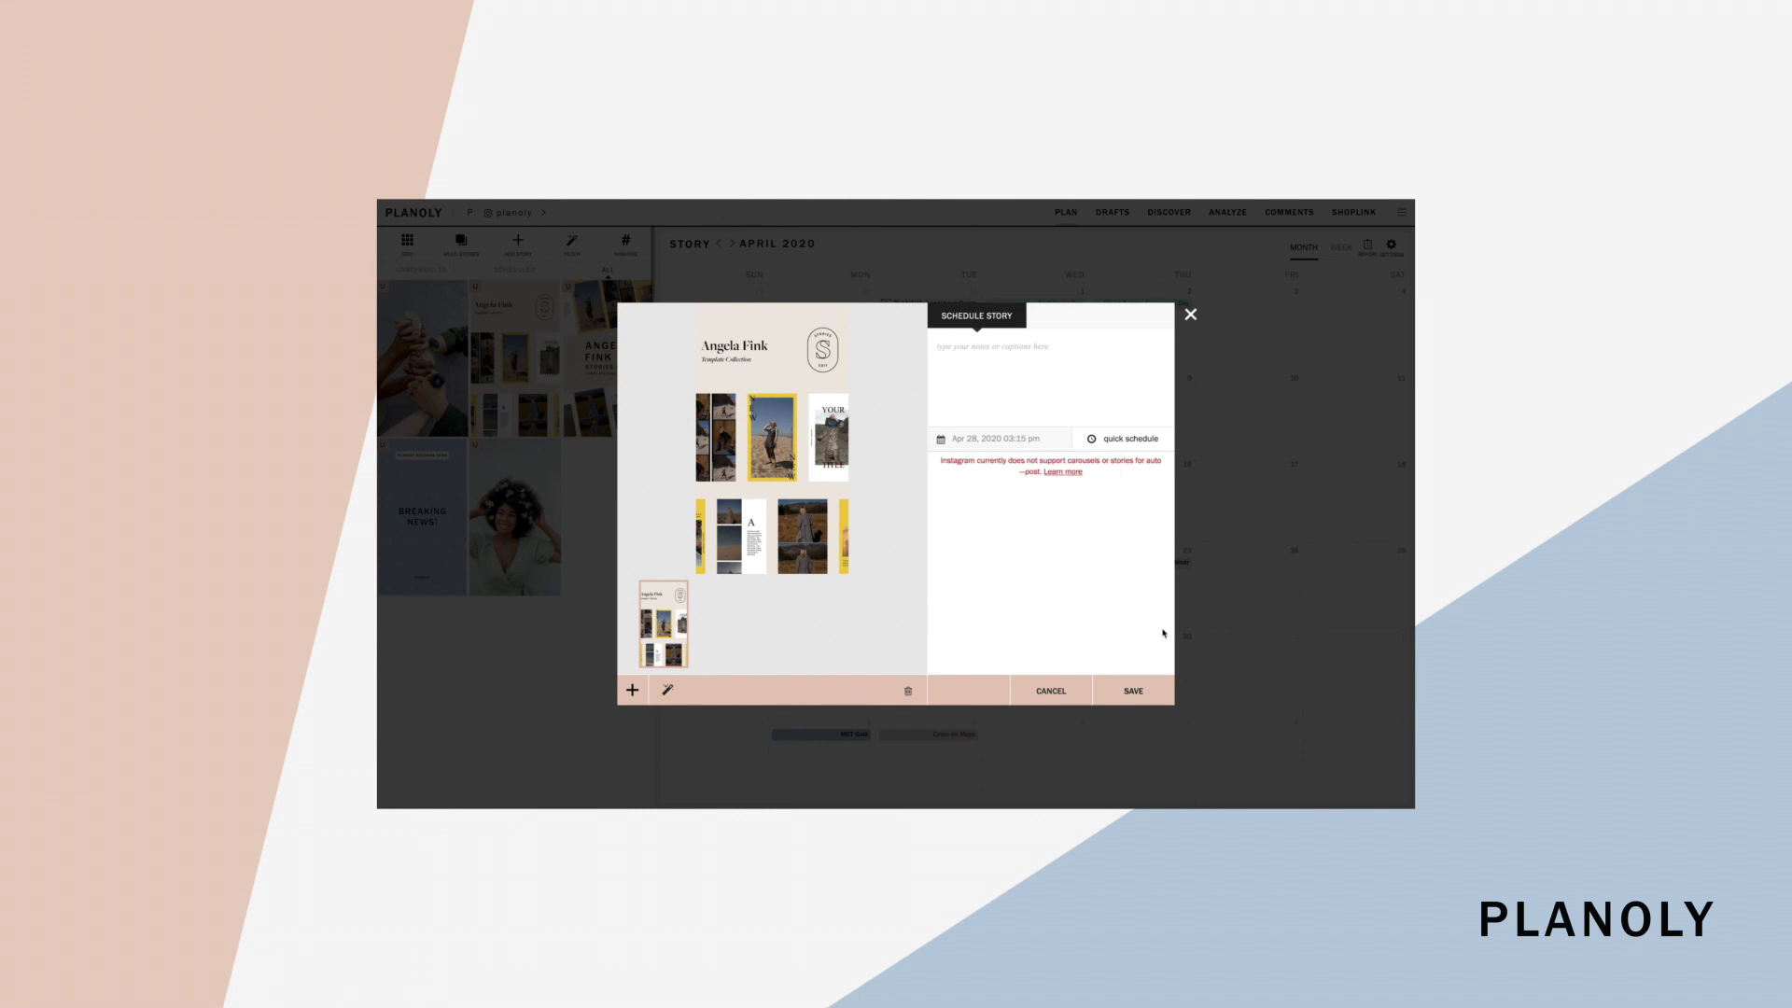
left_click(1157, 688)
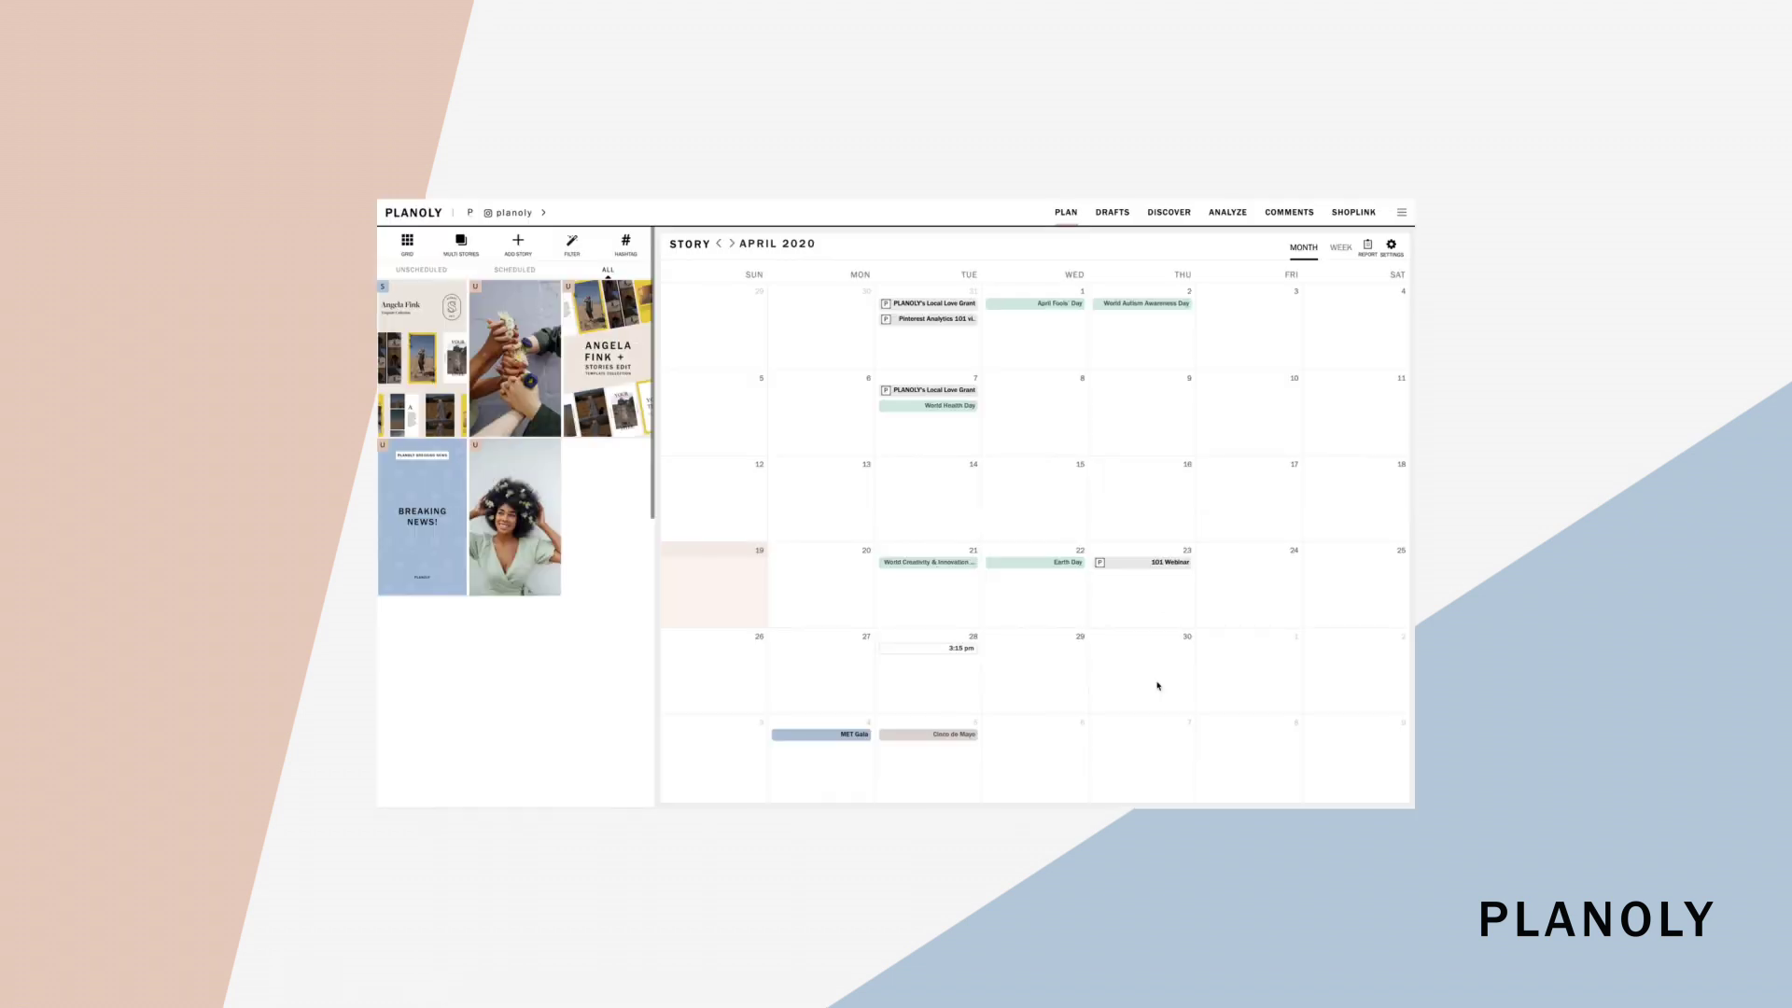
left_click(402, 243)
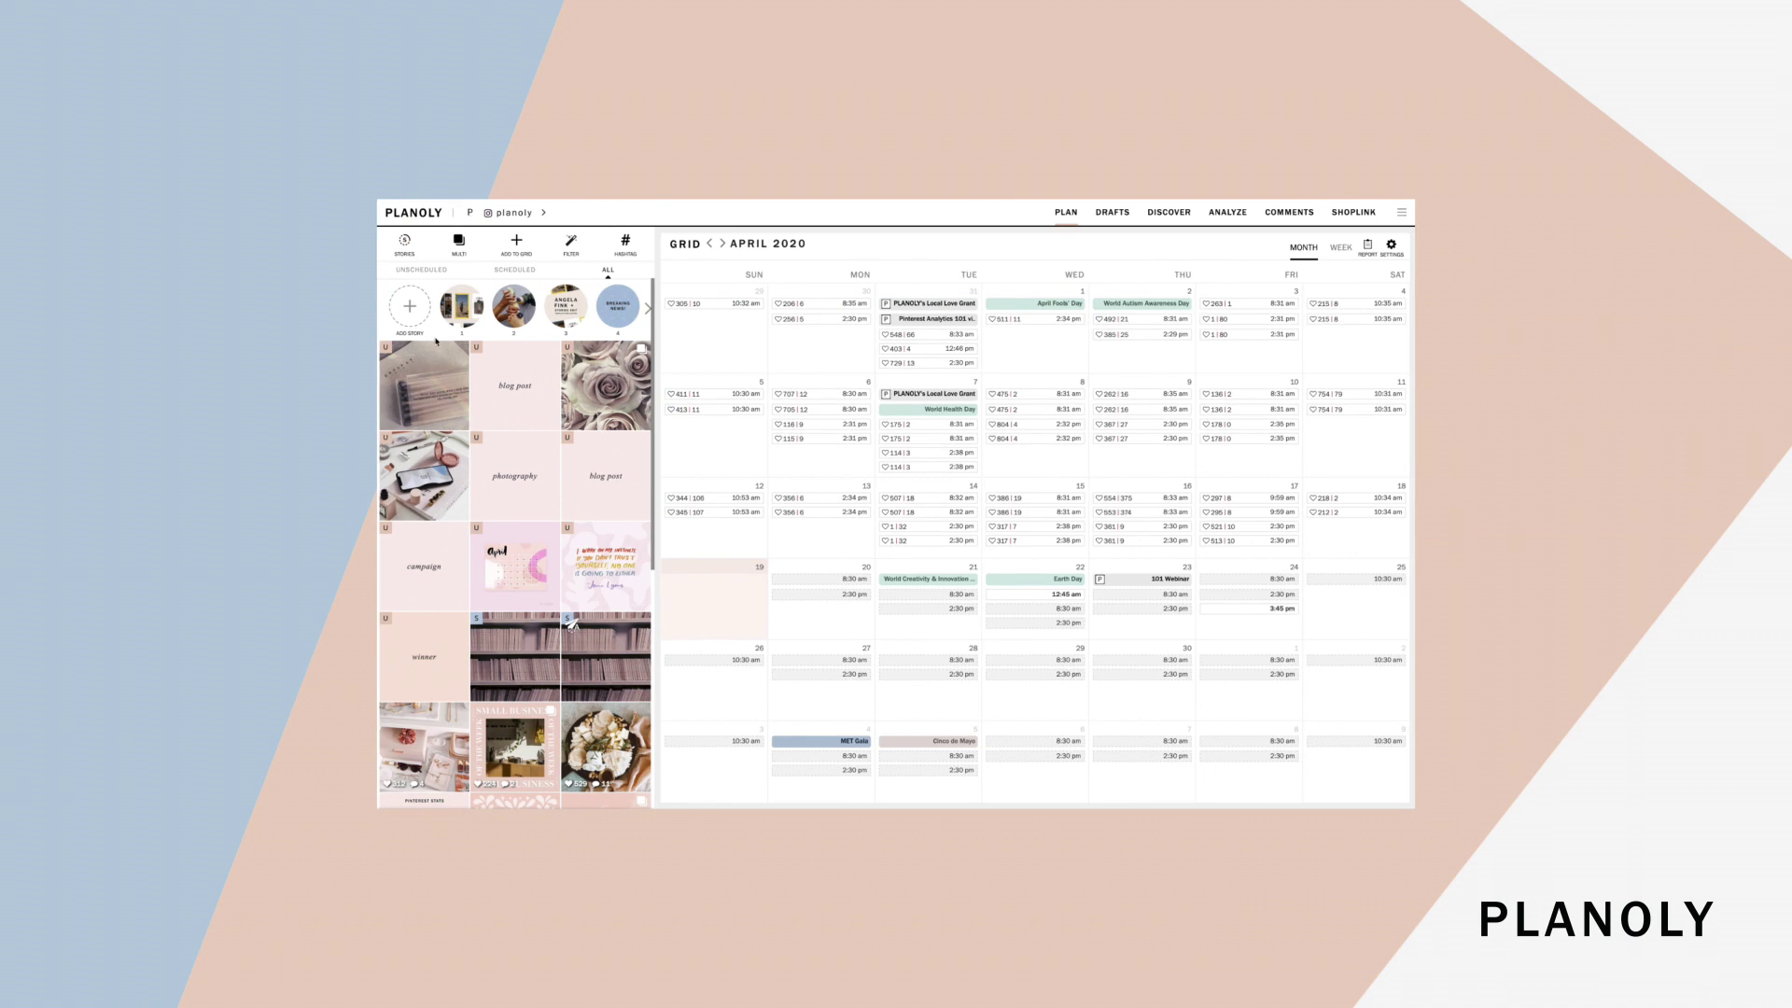
Move three selected grid posts, including the blog post, into a chosen draft, then view Drafts
left_click(459, 353)
left_click(550, 352)
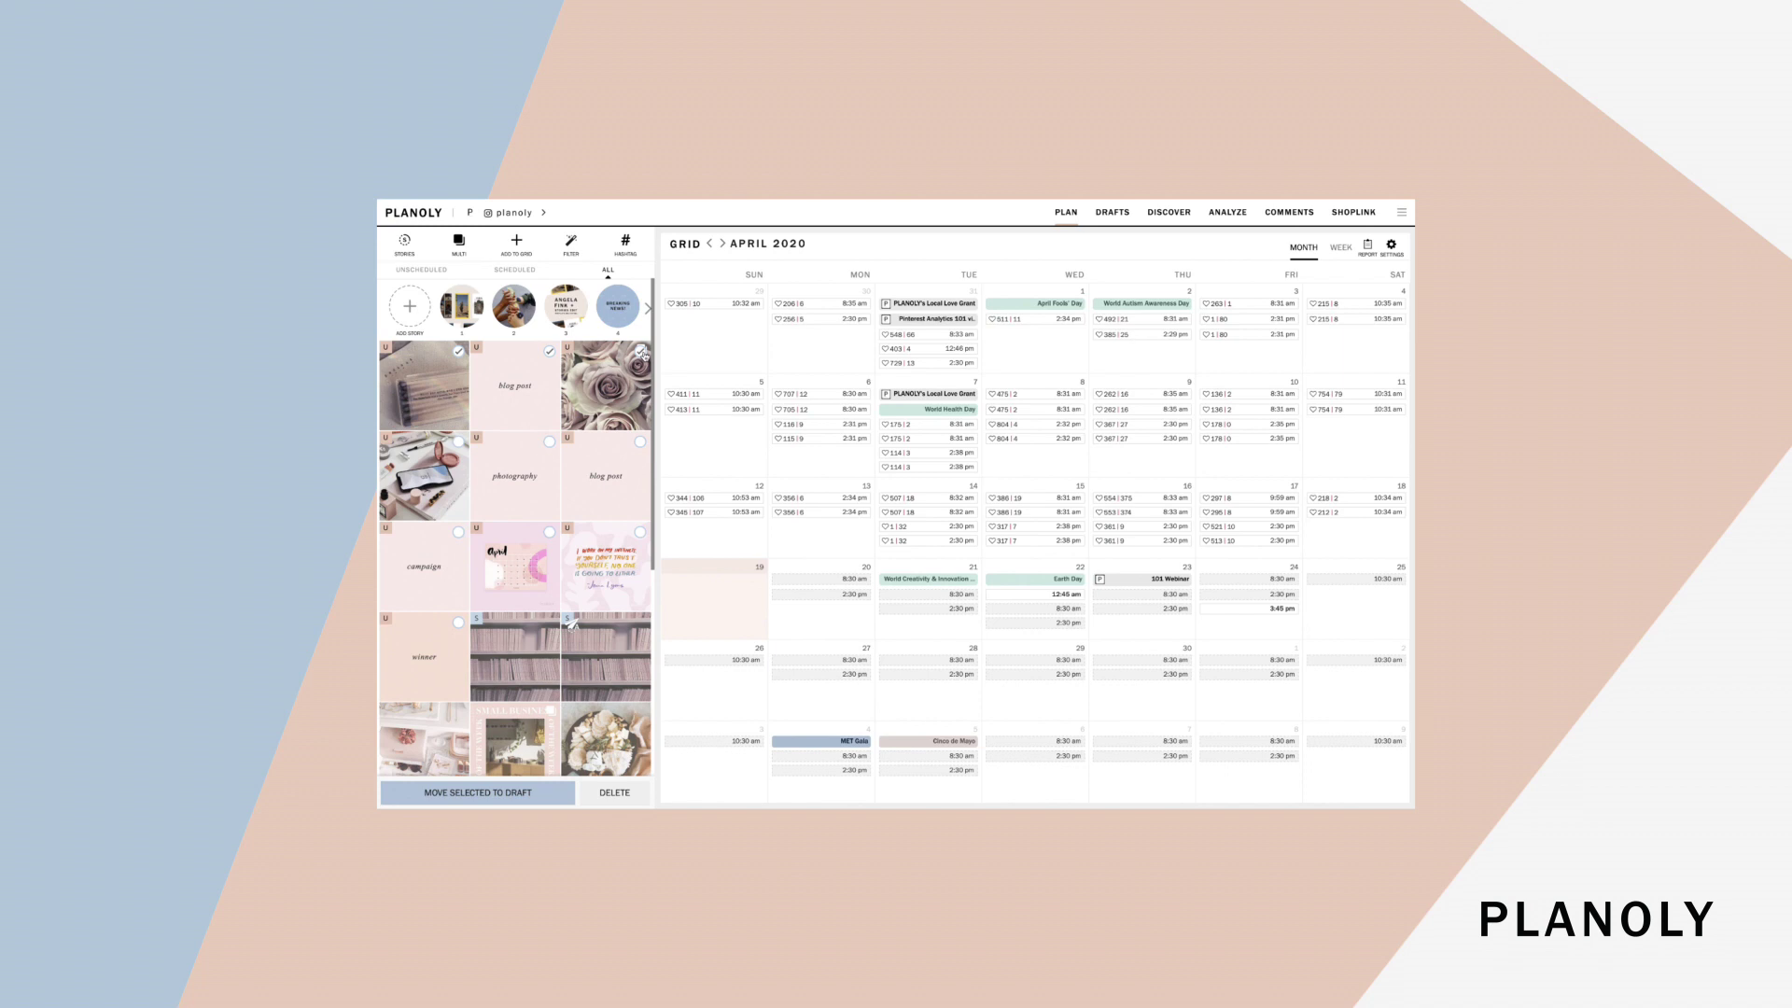
left_click(487, 793)
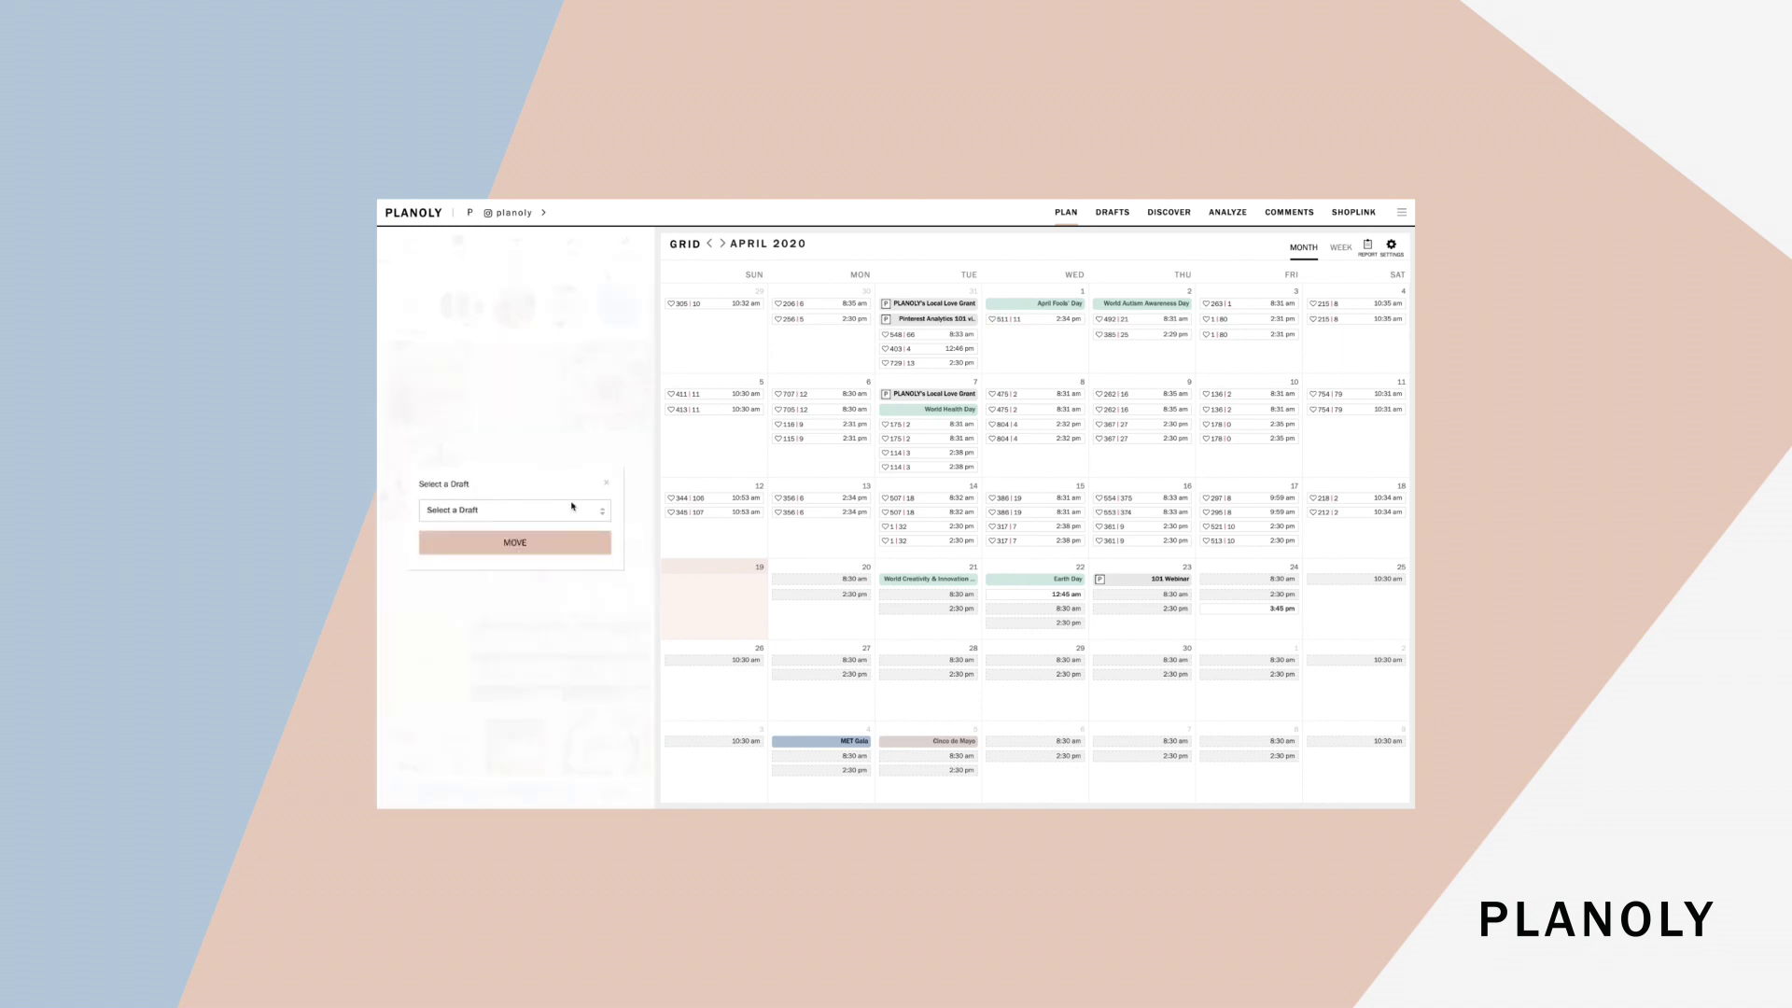
left_click(572, 507)
left_click(560, 532)
left_click(556, 546)
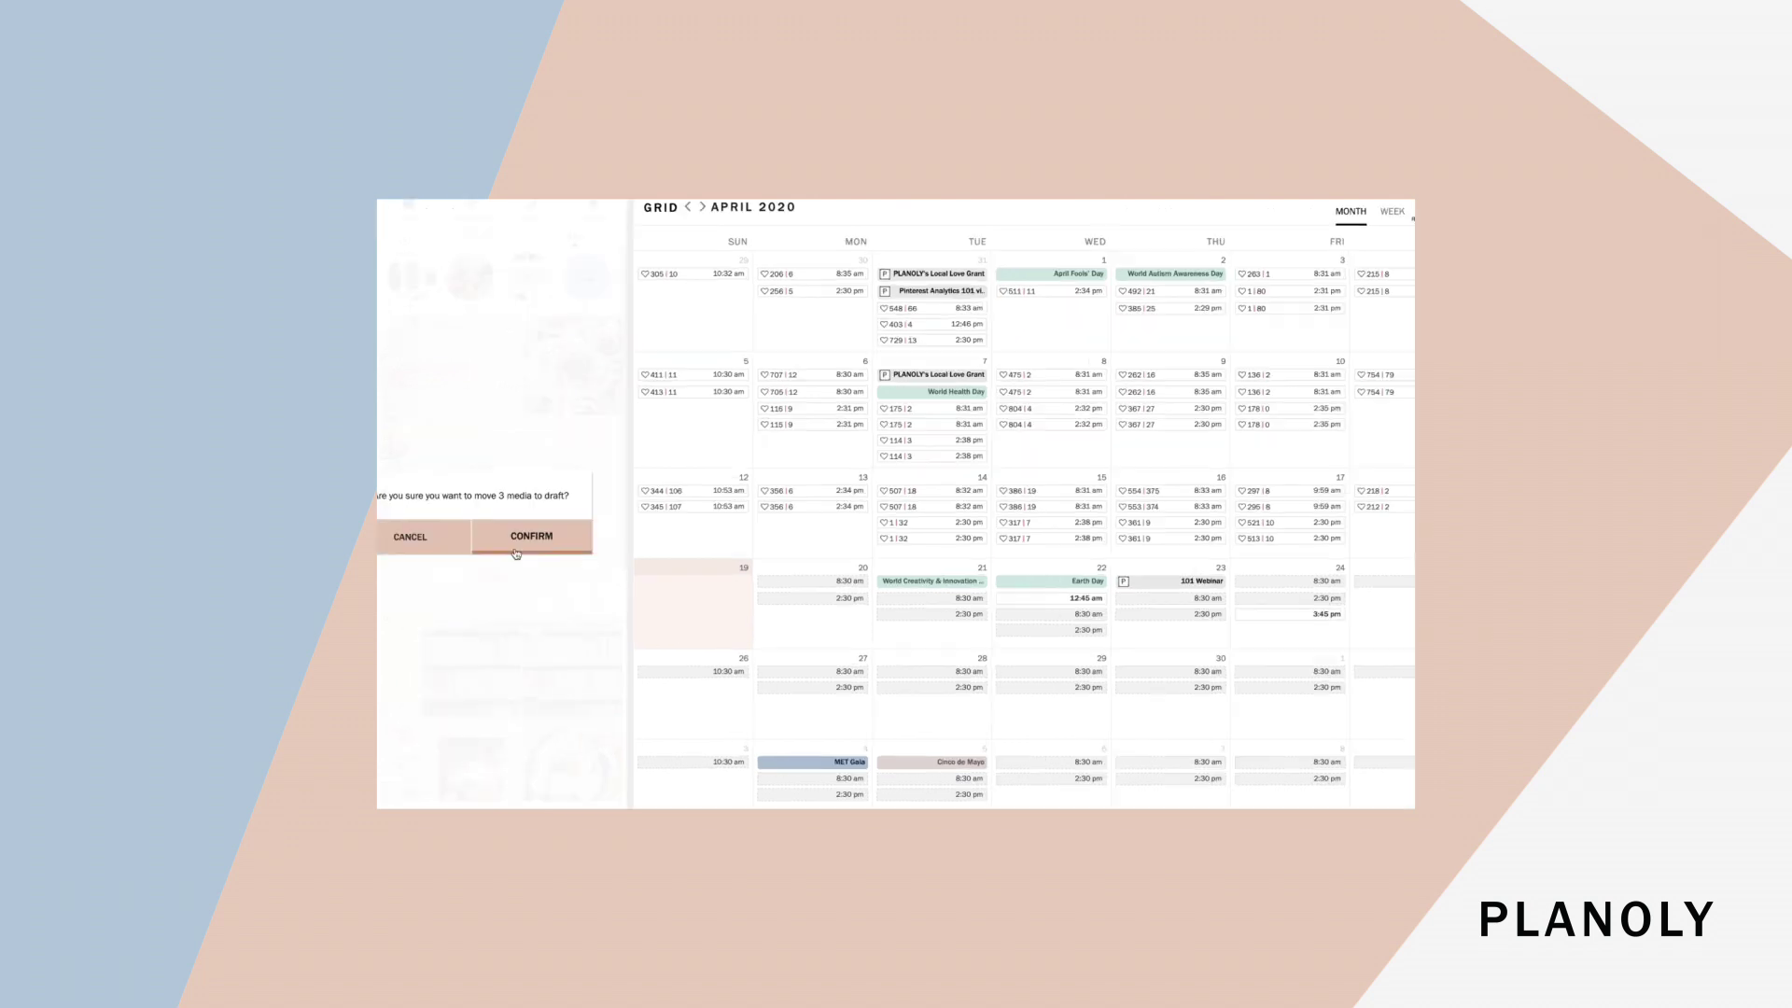
left_click(516, 551)
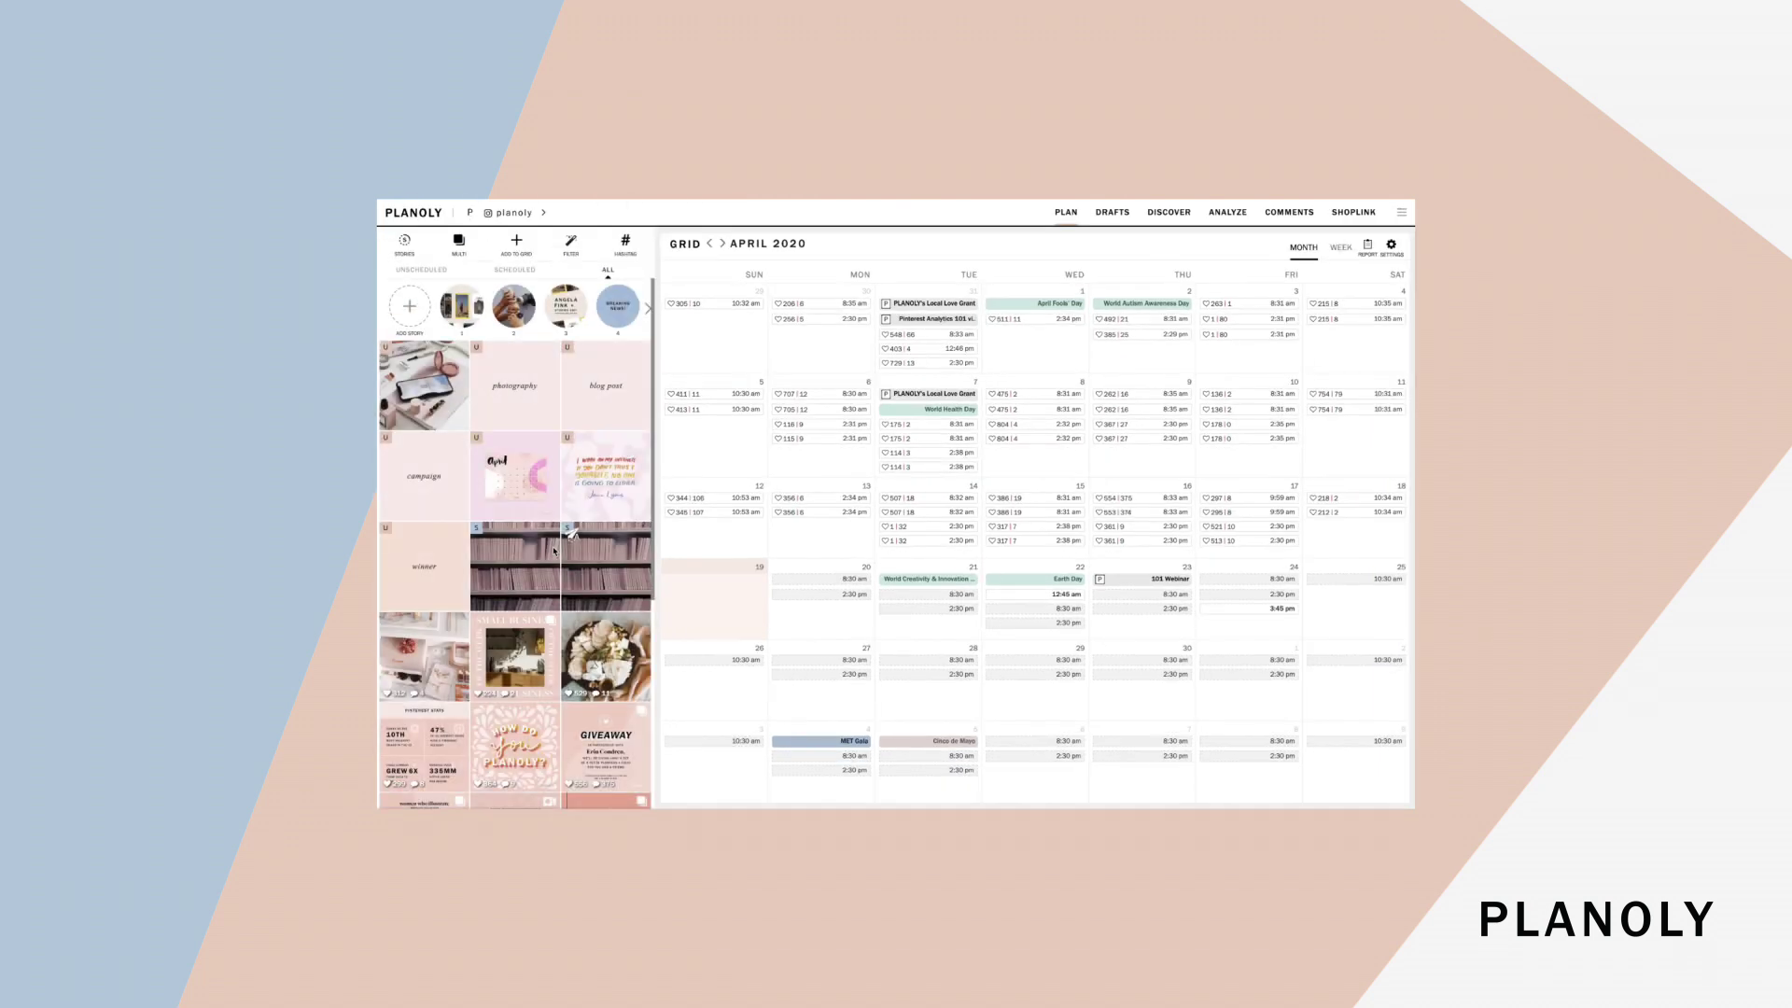
left_click(1116, 215)
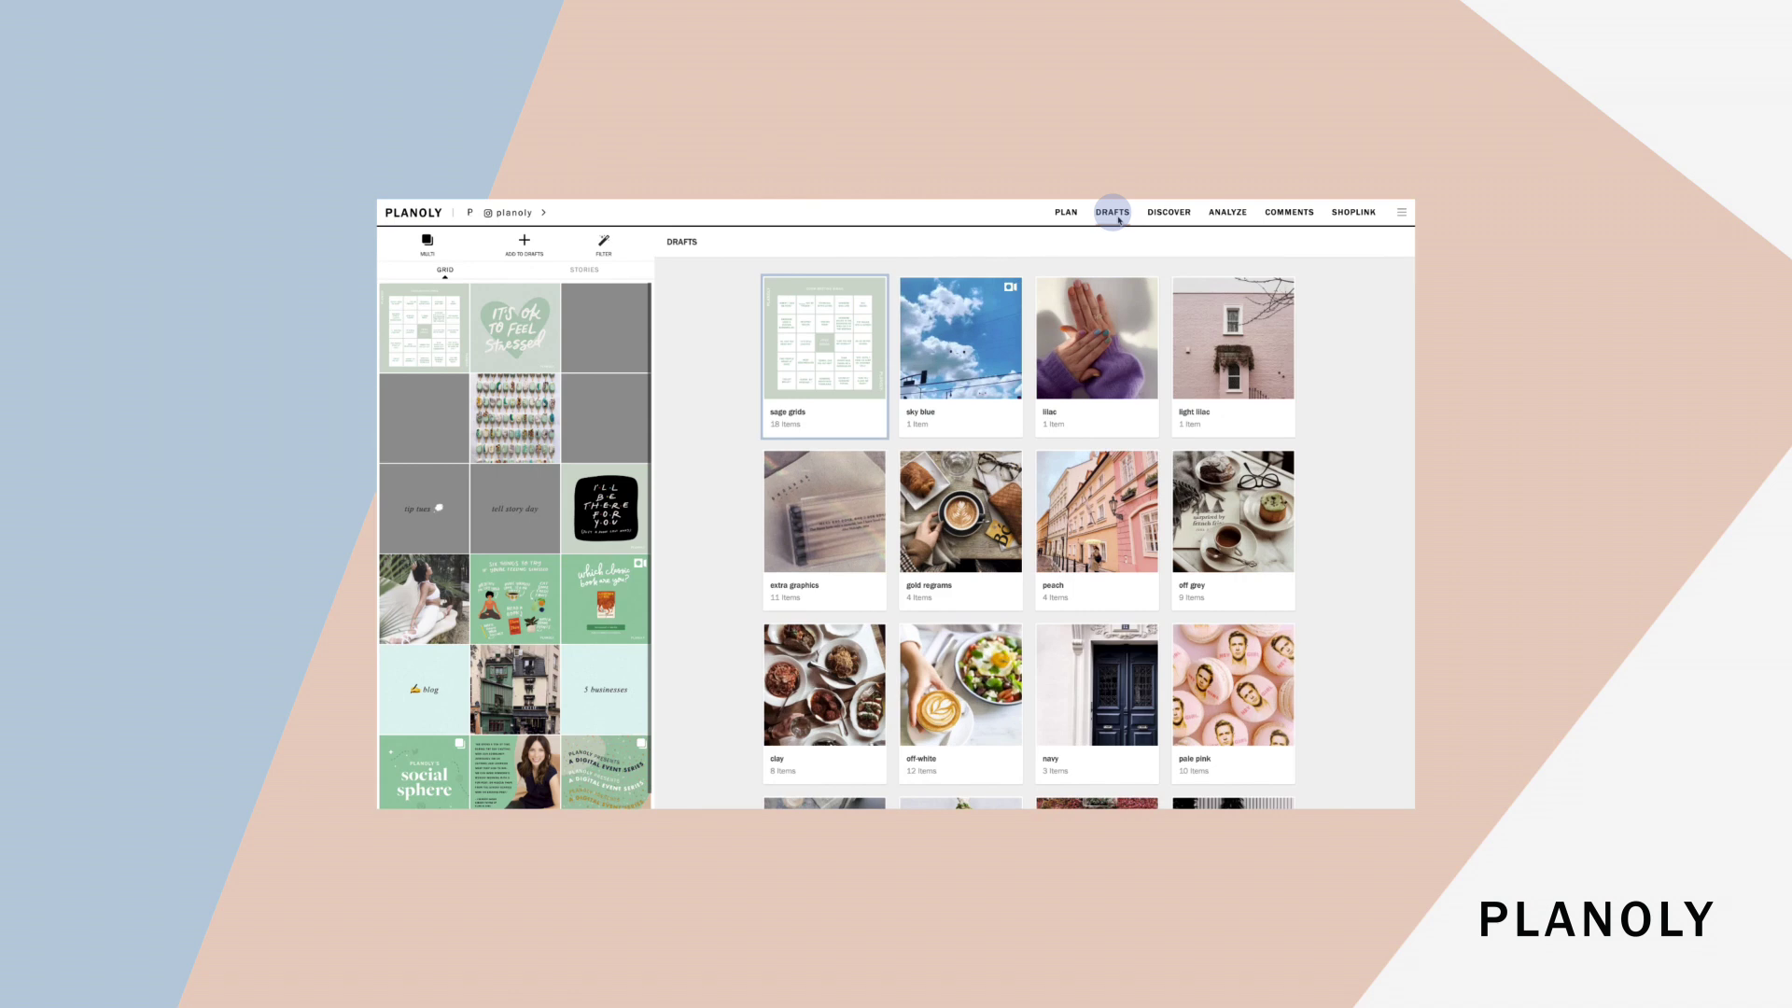
Move three extra graphics drafts, including the blog post and roses, to the grid, then return to Plan
left_click(840, 515)
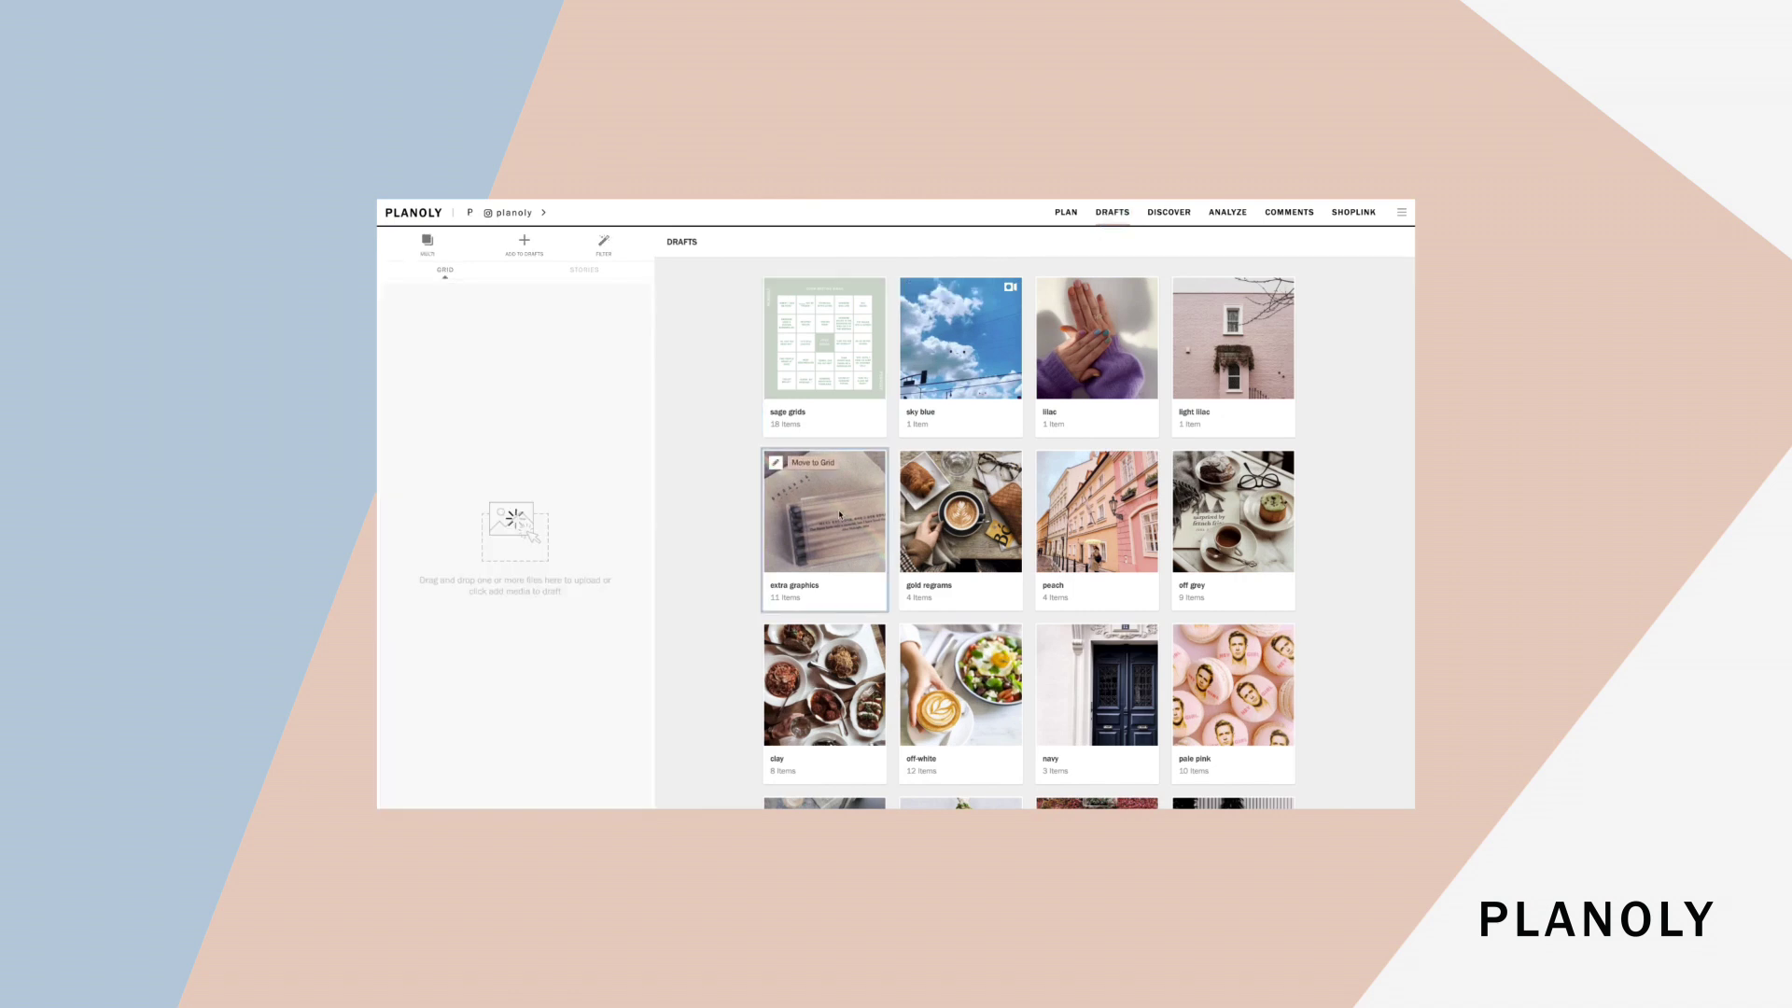
left_click(810, 464)
left_click(458, 293)
left_click(550, 296)
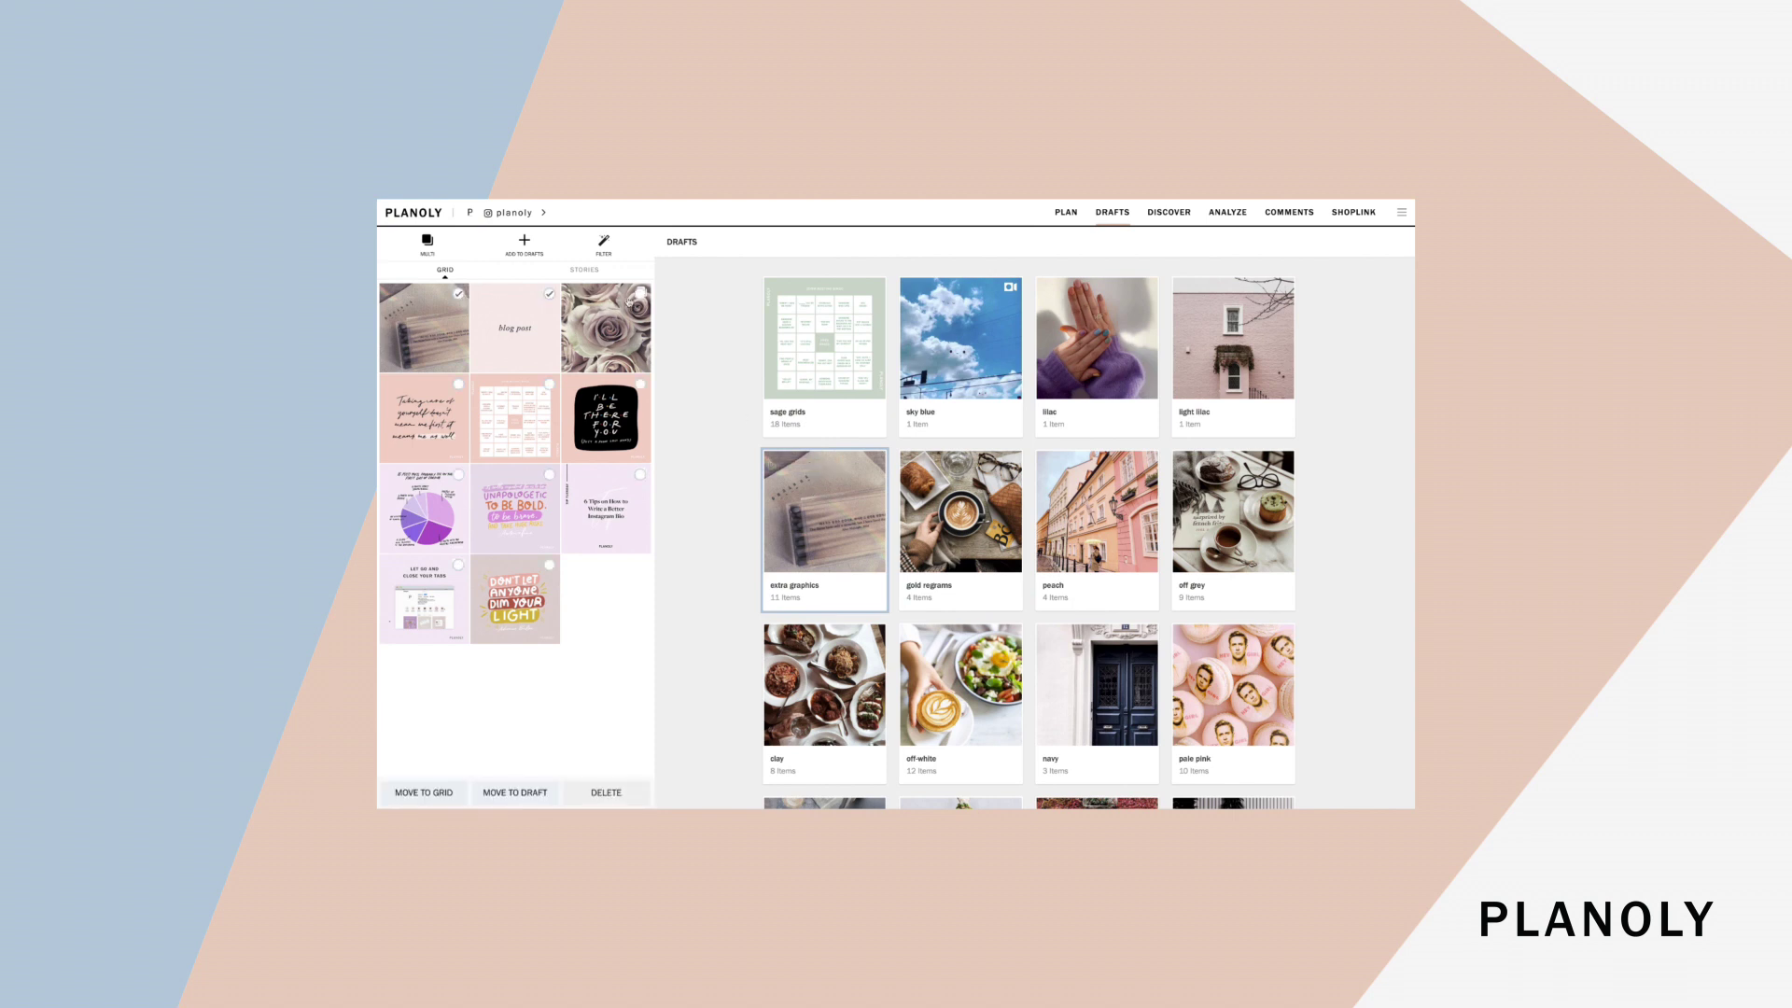
left_click(640, 295)
left_click(423, 792)
left_click(553, 542)
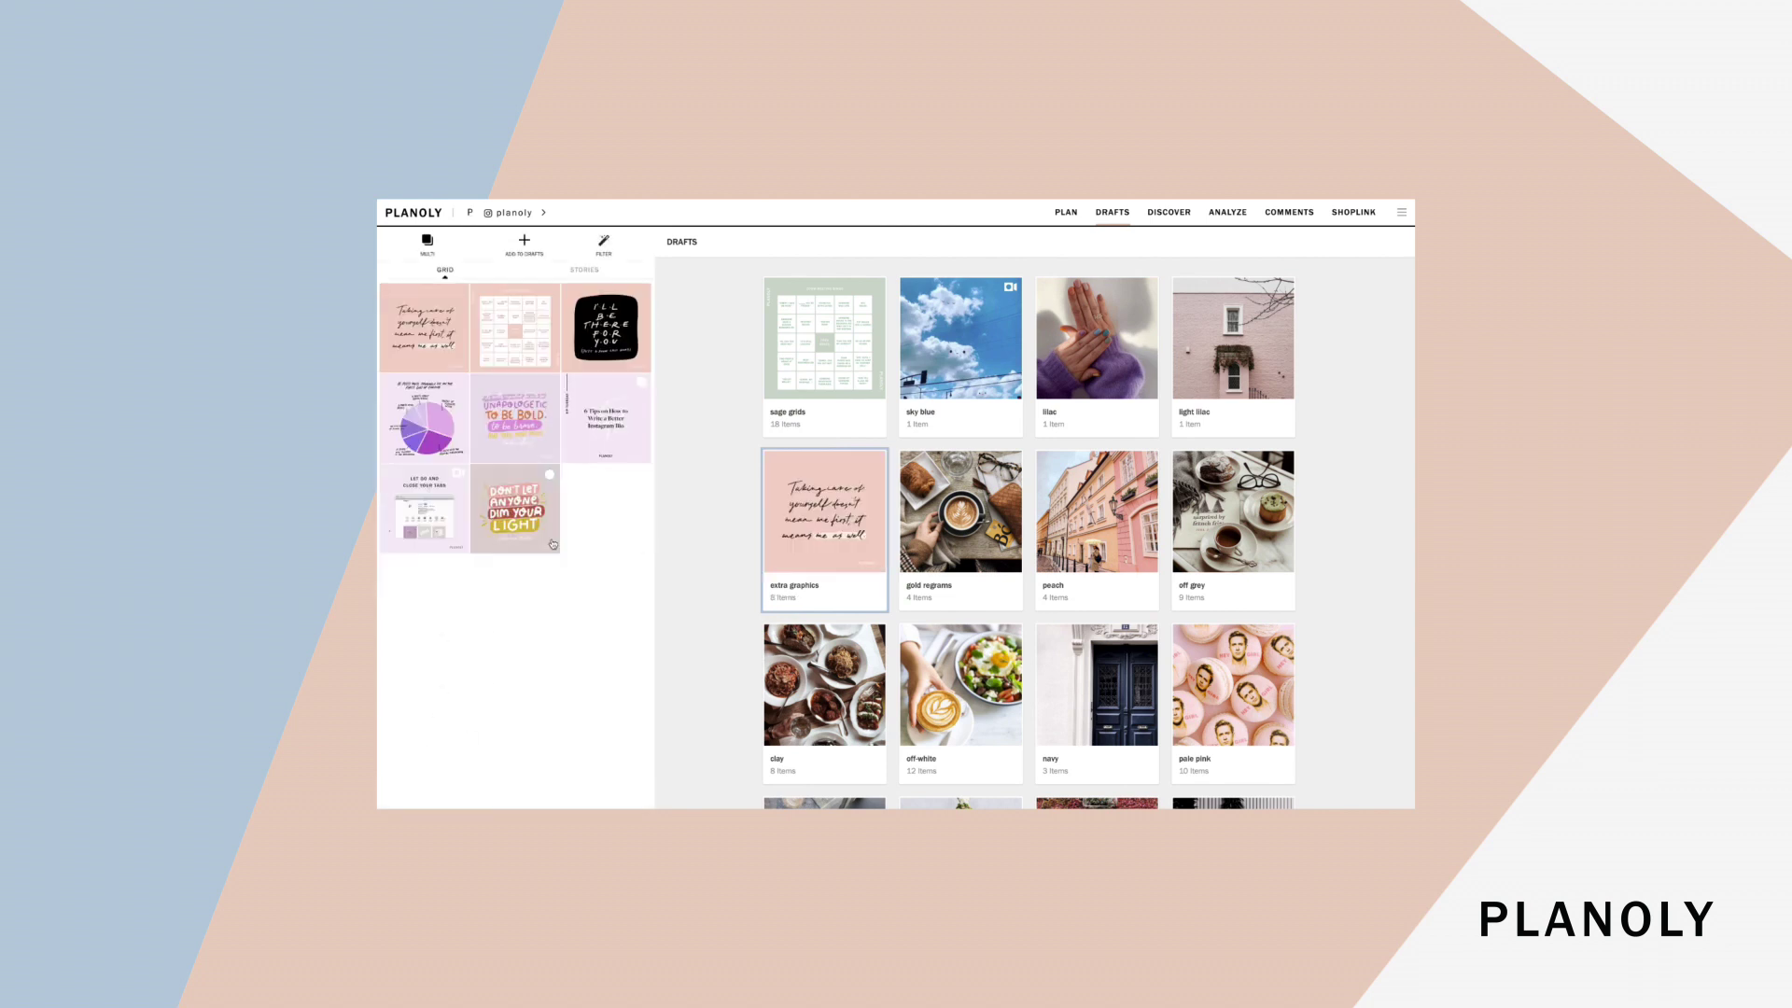
left_click(1071, 216)
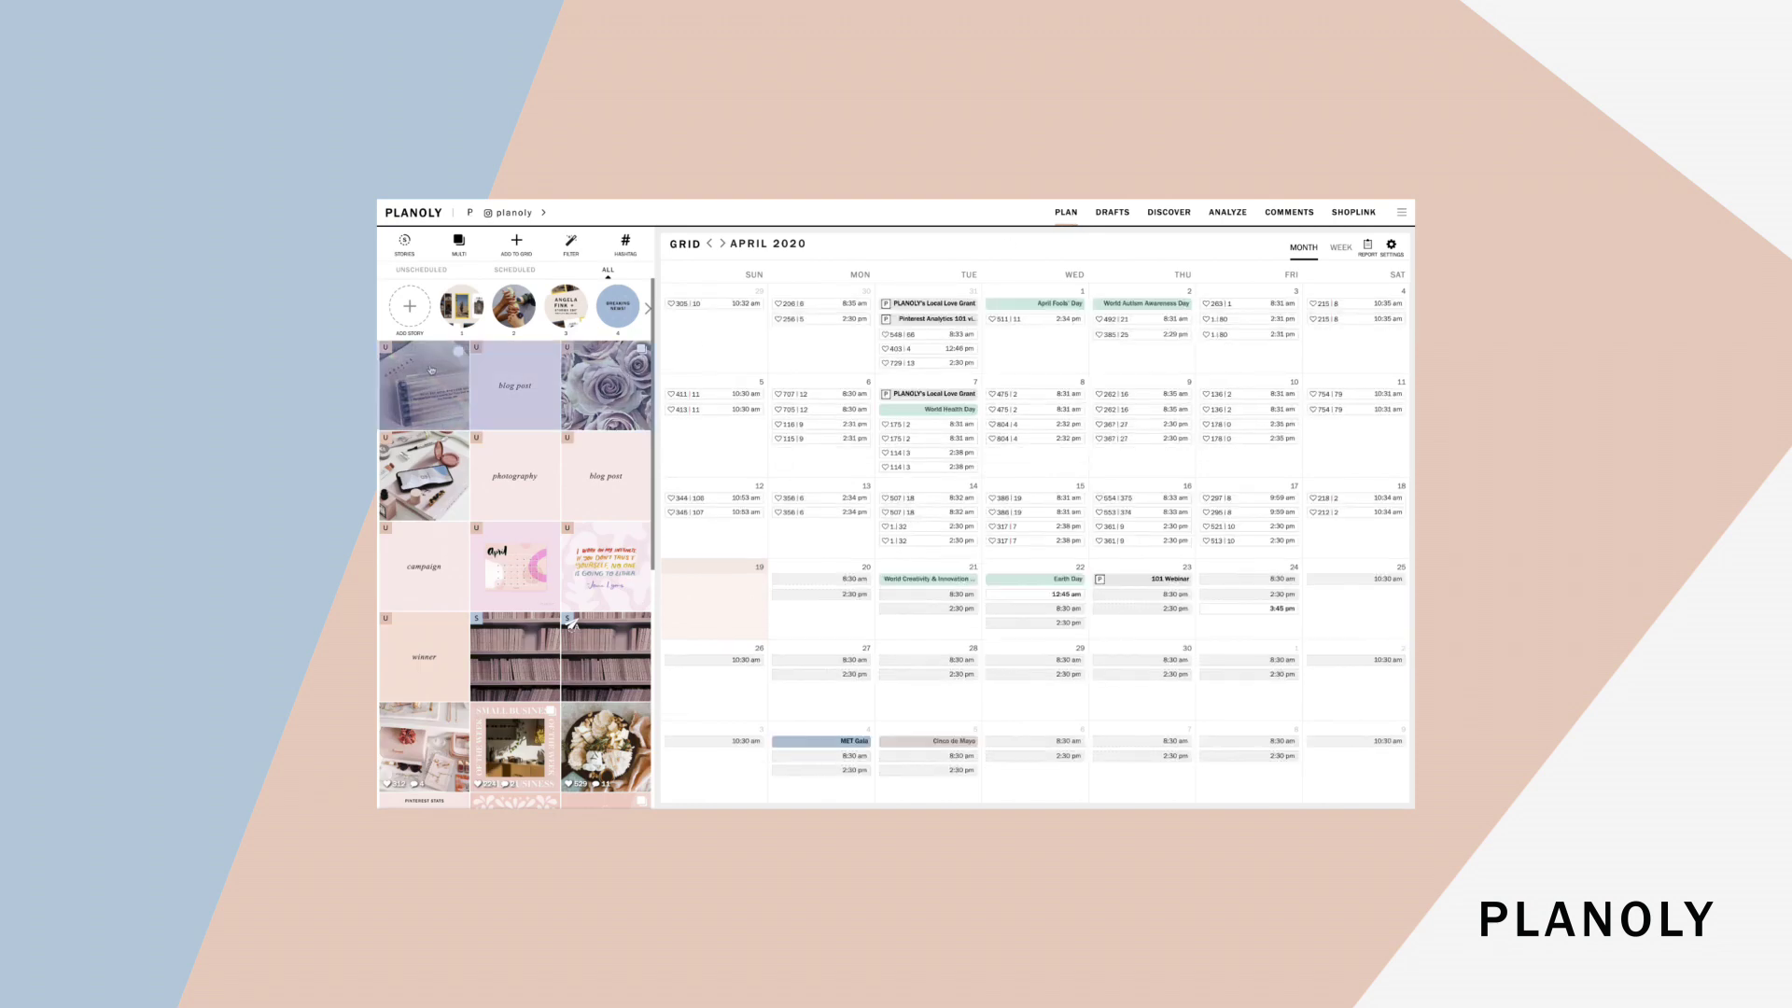
In Discover, search users for PLANOLY
left_click(1169, 222)
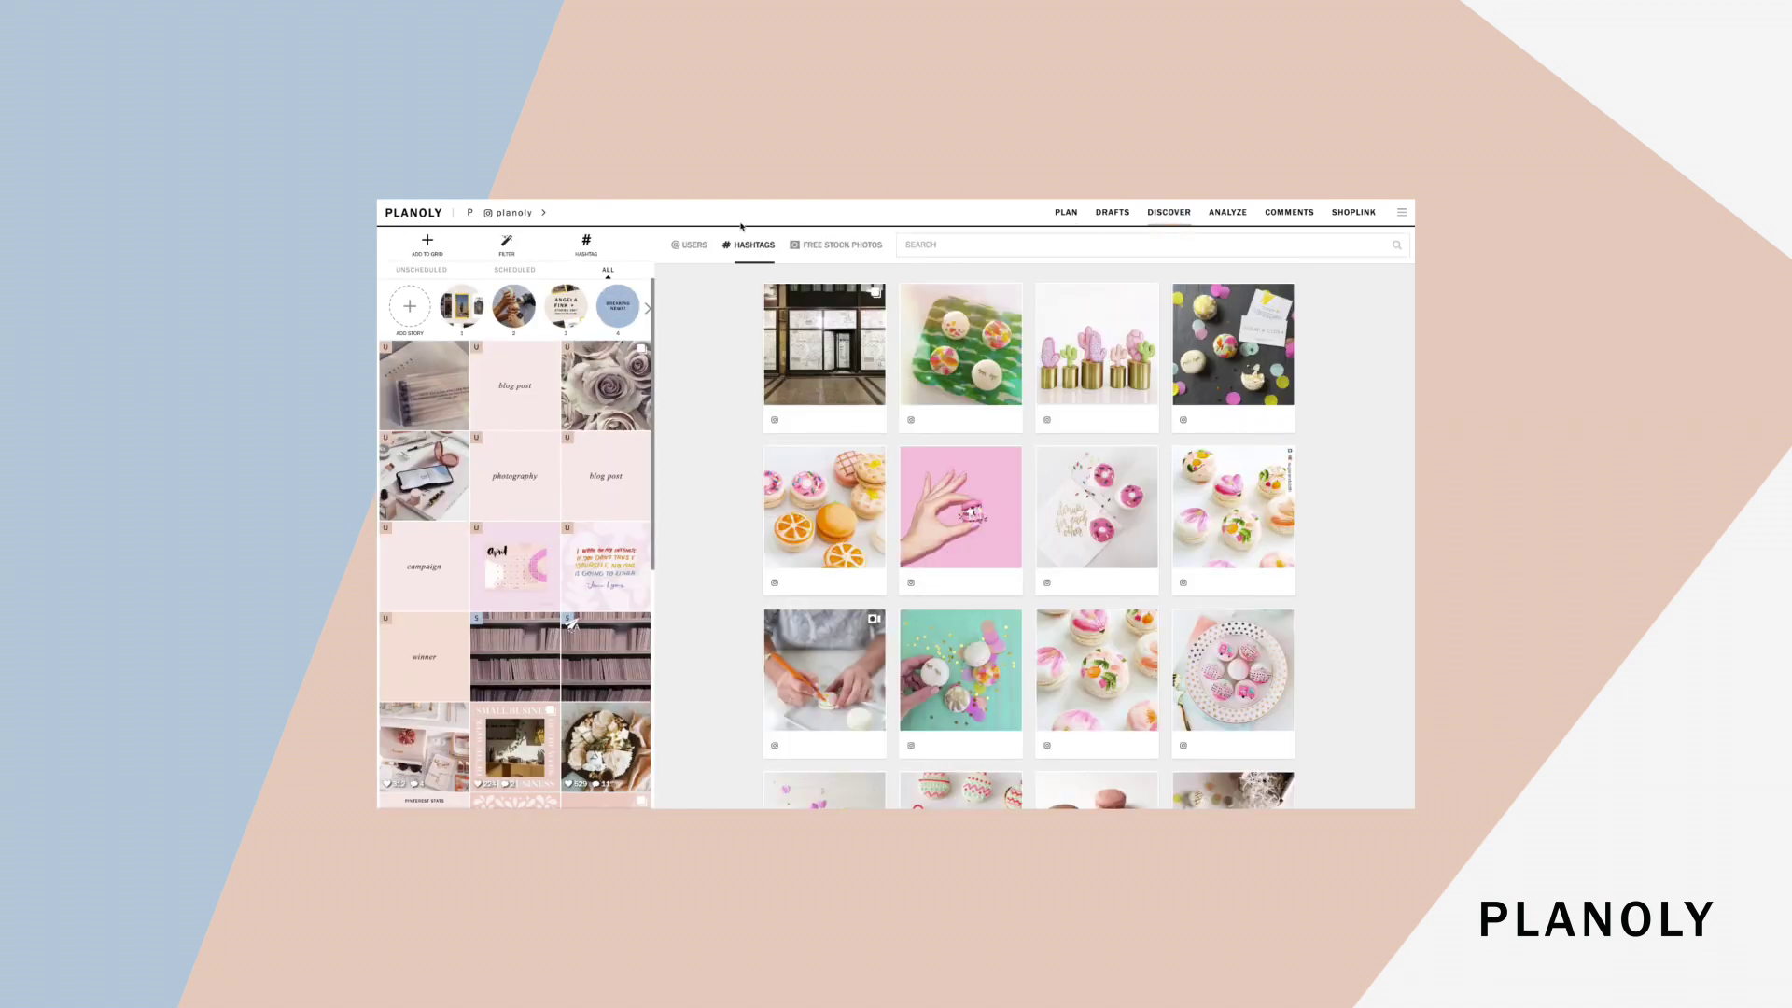
left_click(683, 248)
left_click(752, 248)
left_click(833, 257)
left_click(701, 244)
left_click(911, 251)
type("PLANOLY")
key("Return")
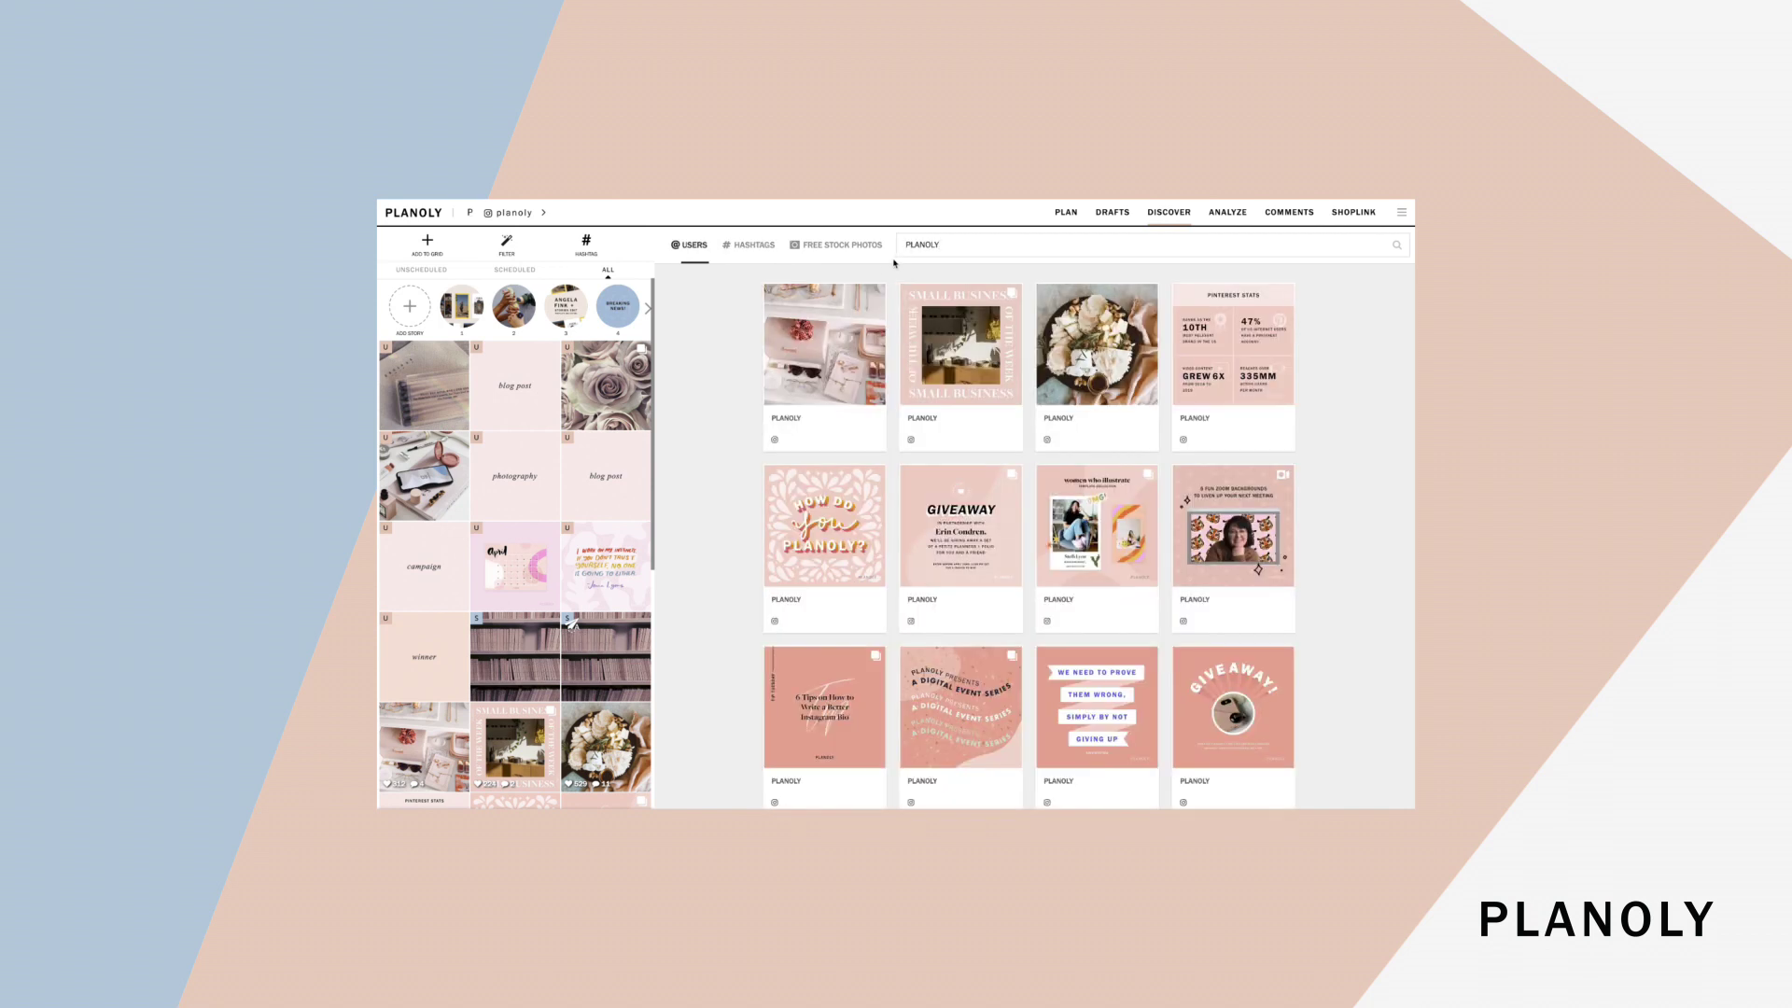
Add the first three PLANOLY posts to the grid as regrams
left_click(866, 302)
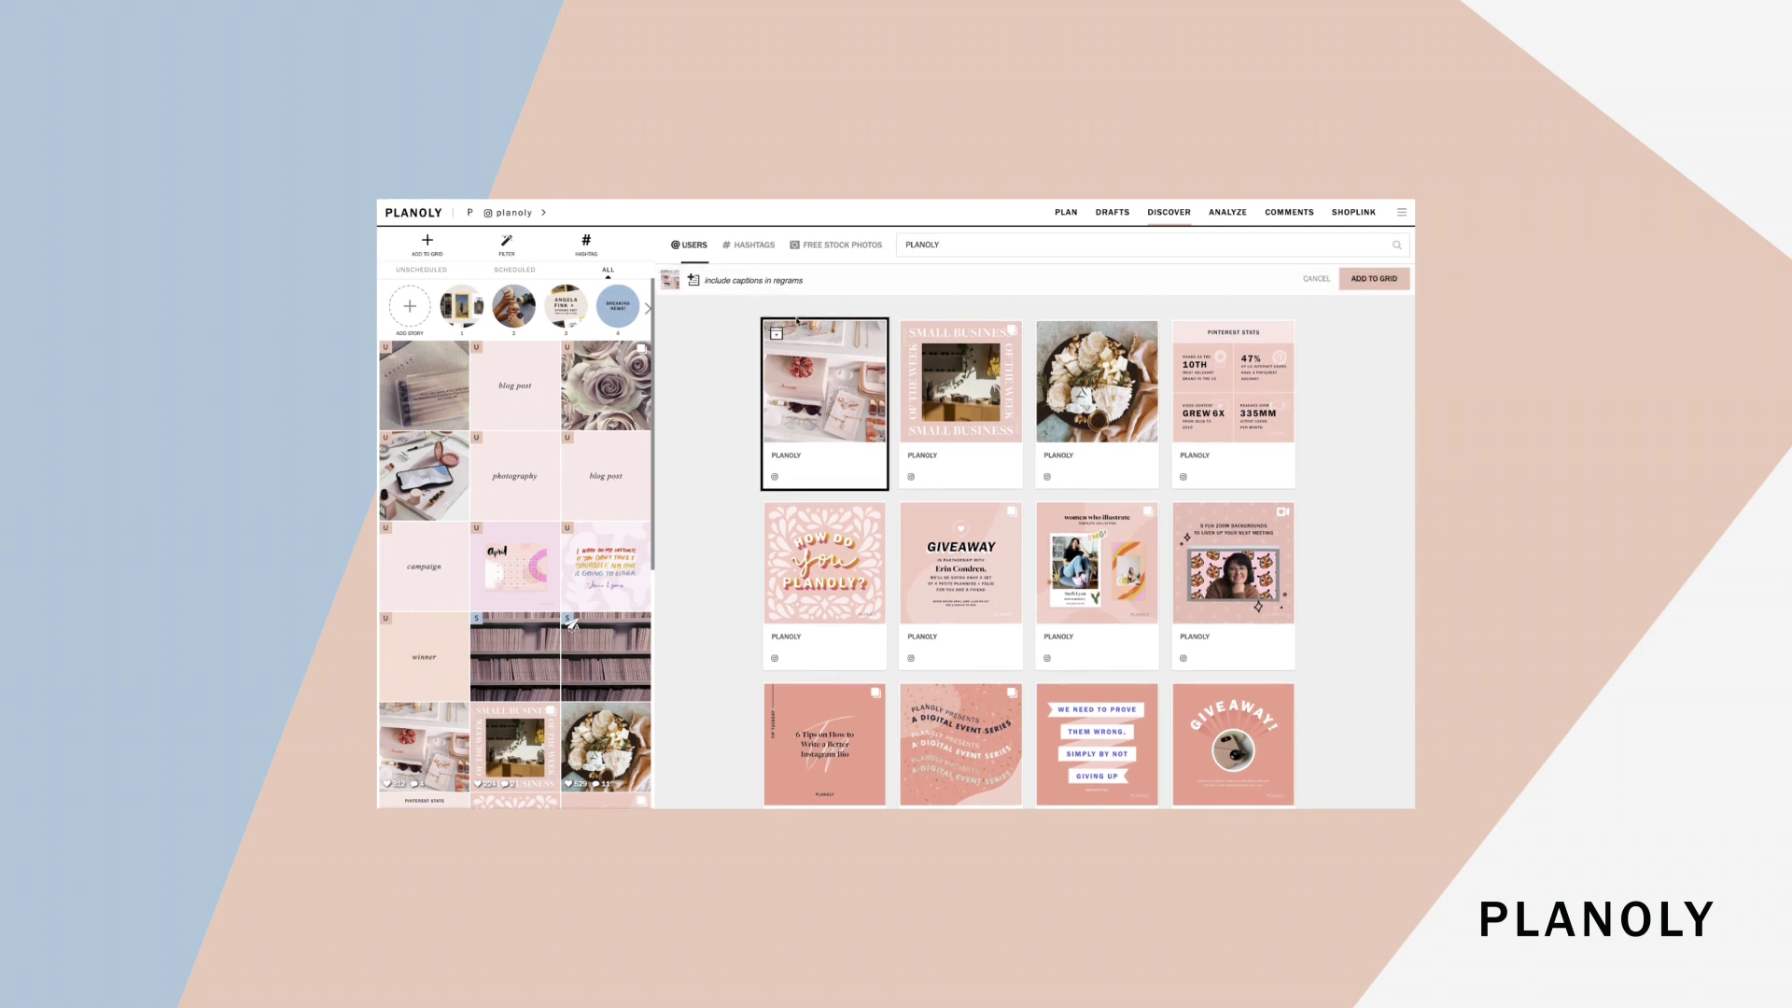
left_click(935, 342)
left_click(1137, 345)
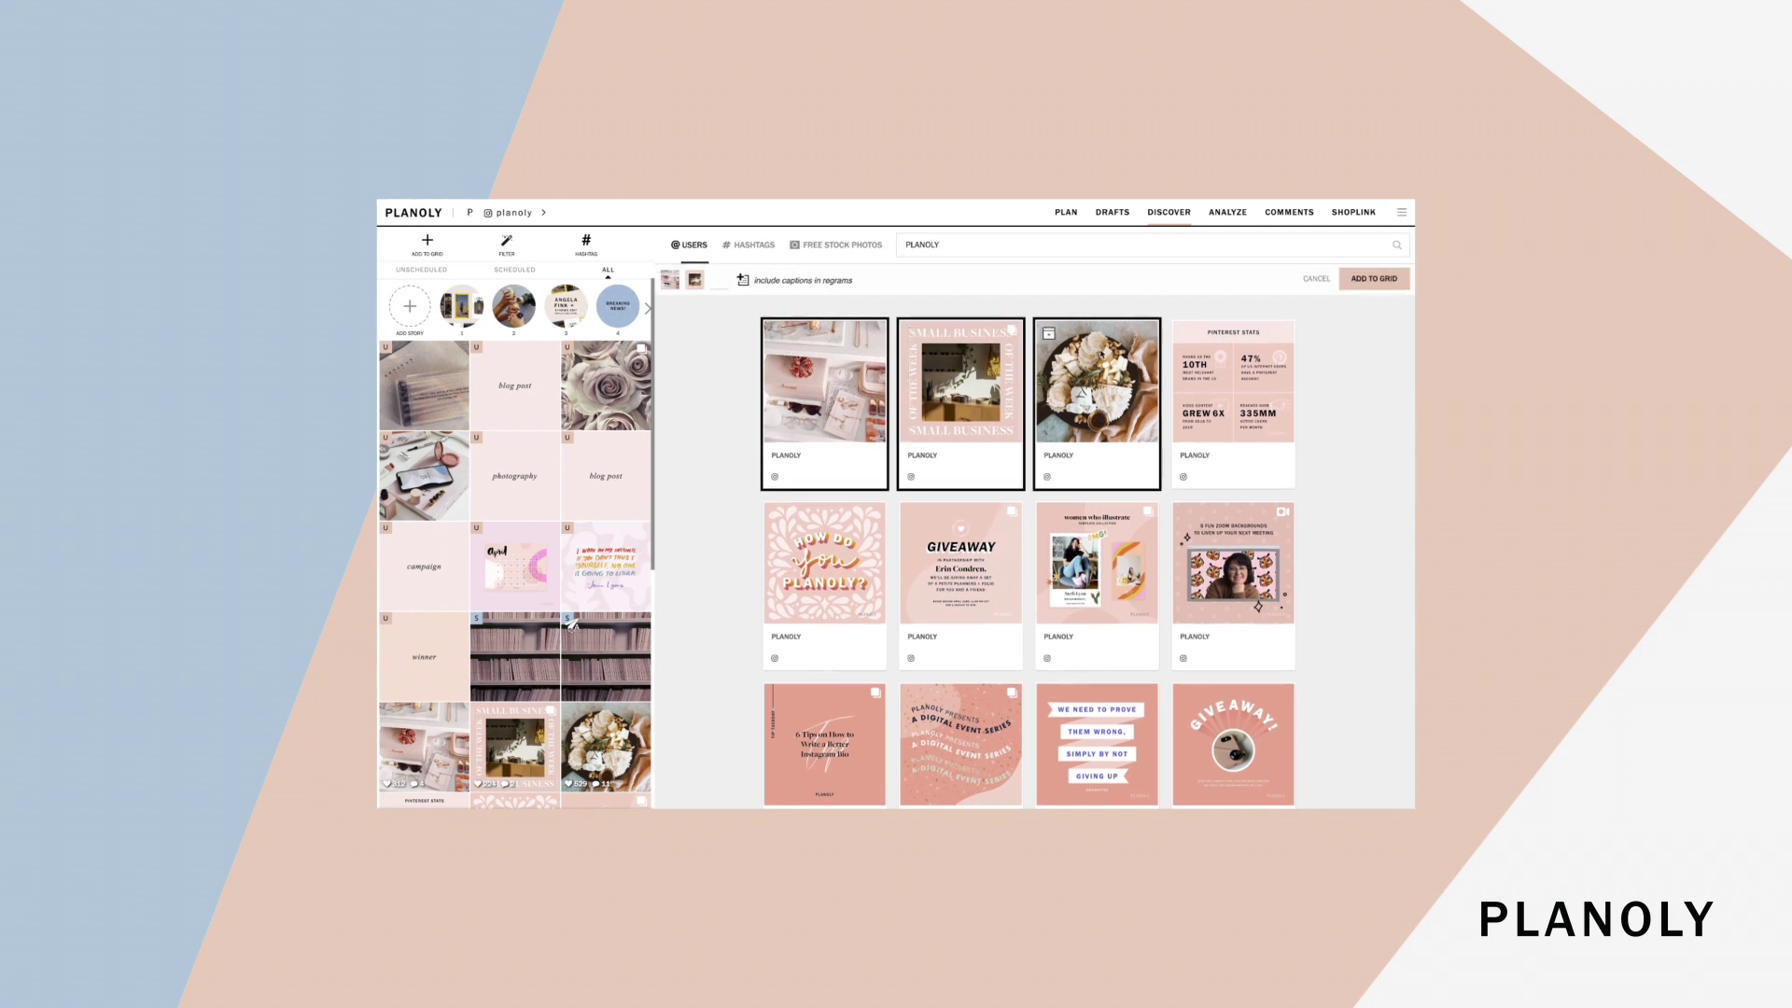
left_click(1364, 278)
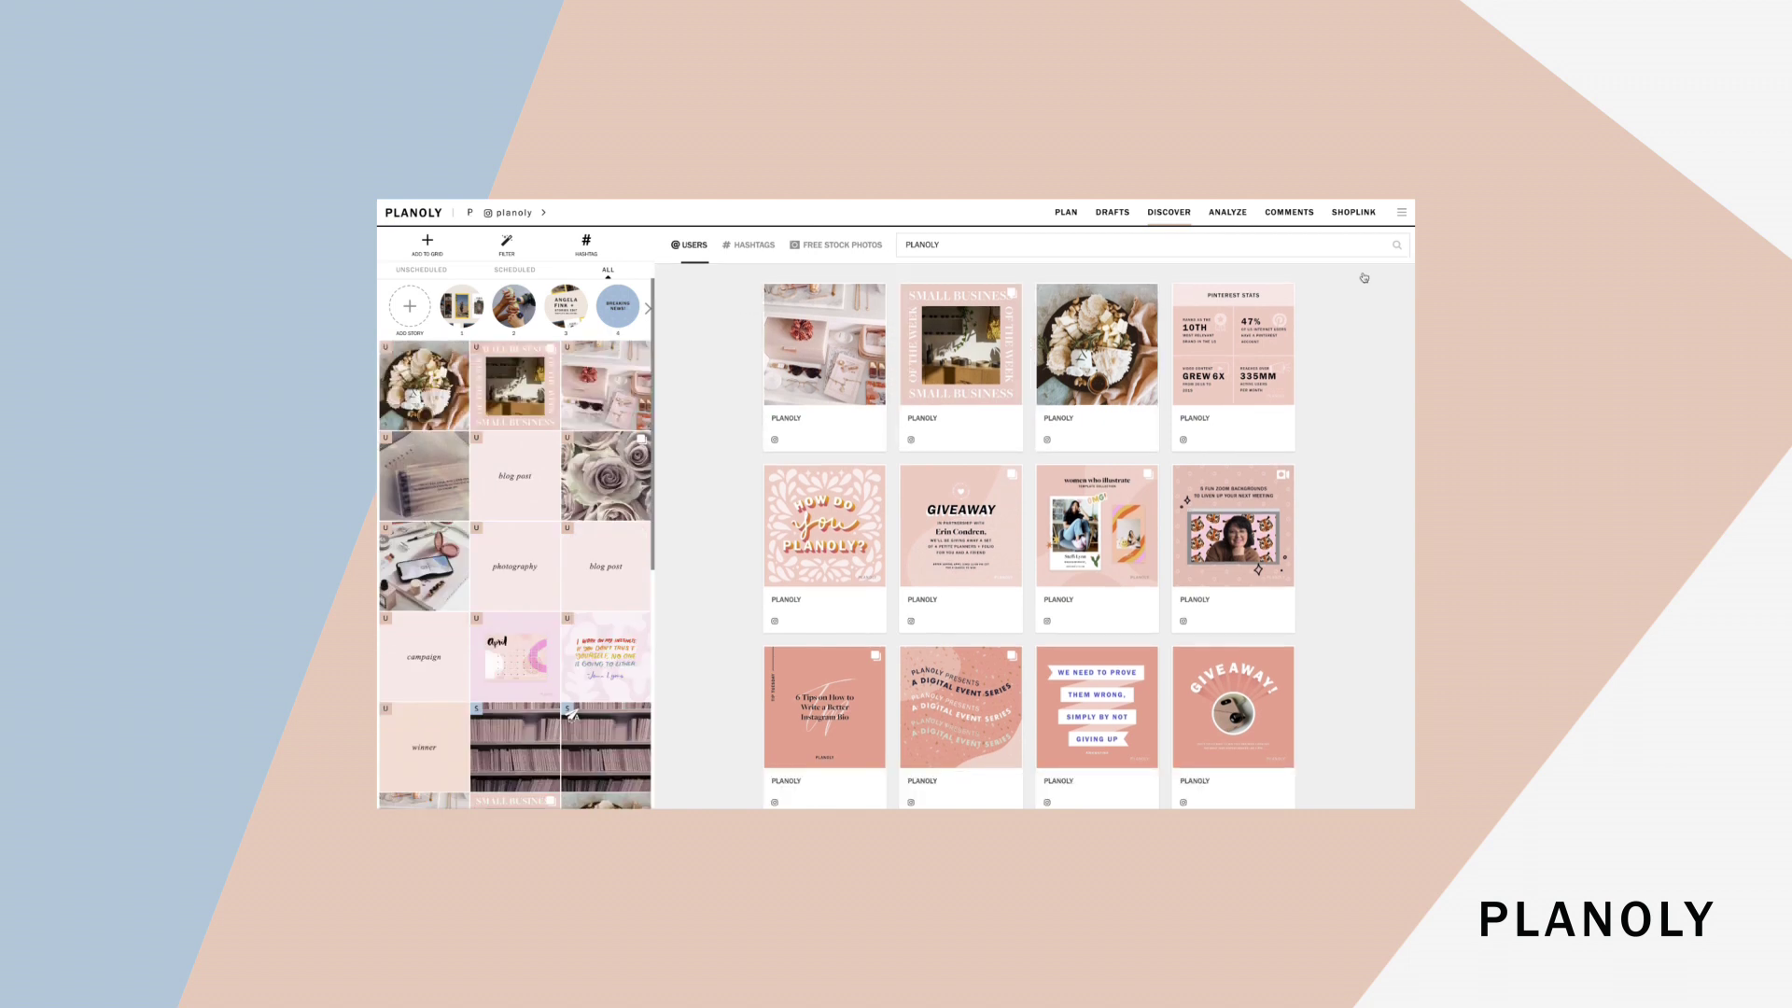
left_click(1236, 221)
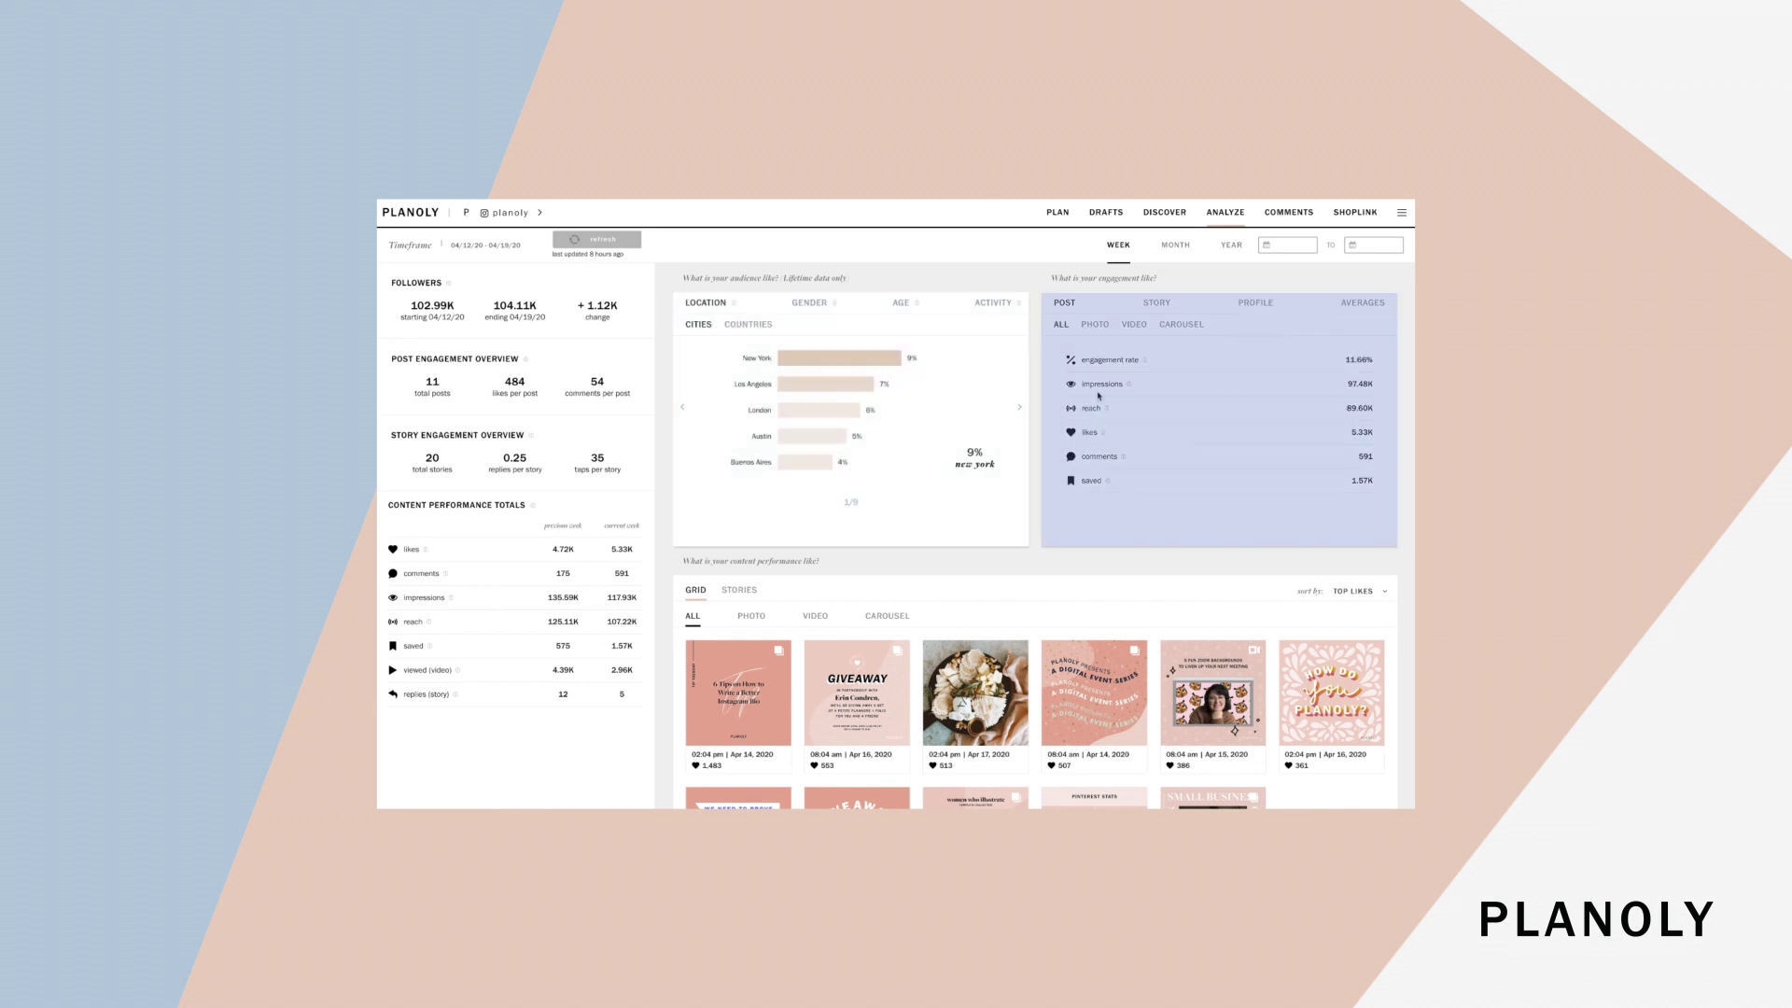
Filter the analytics to photo posts, then to video posts
scroll(1032, 608, "down", 2)
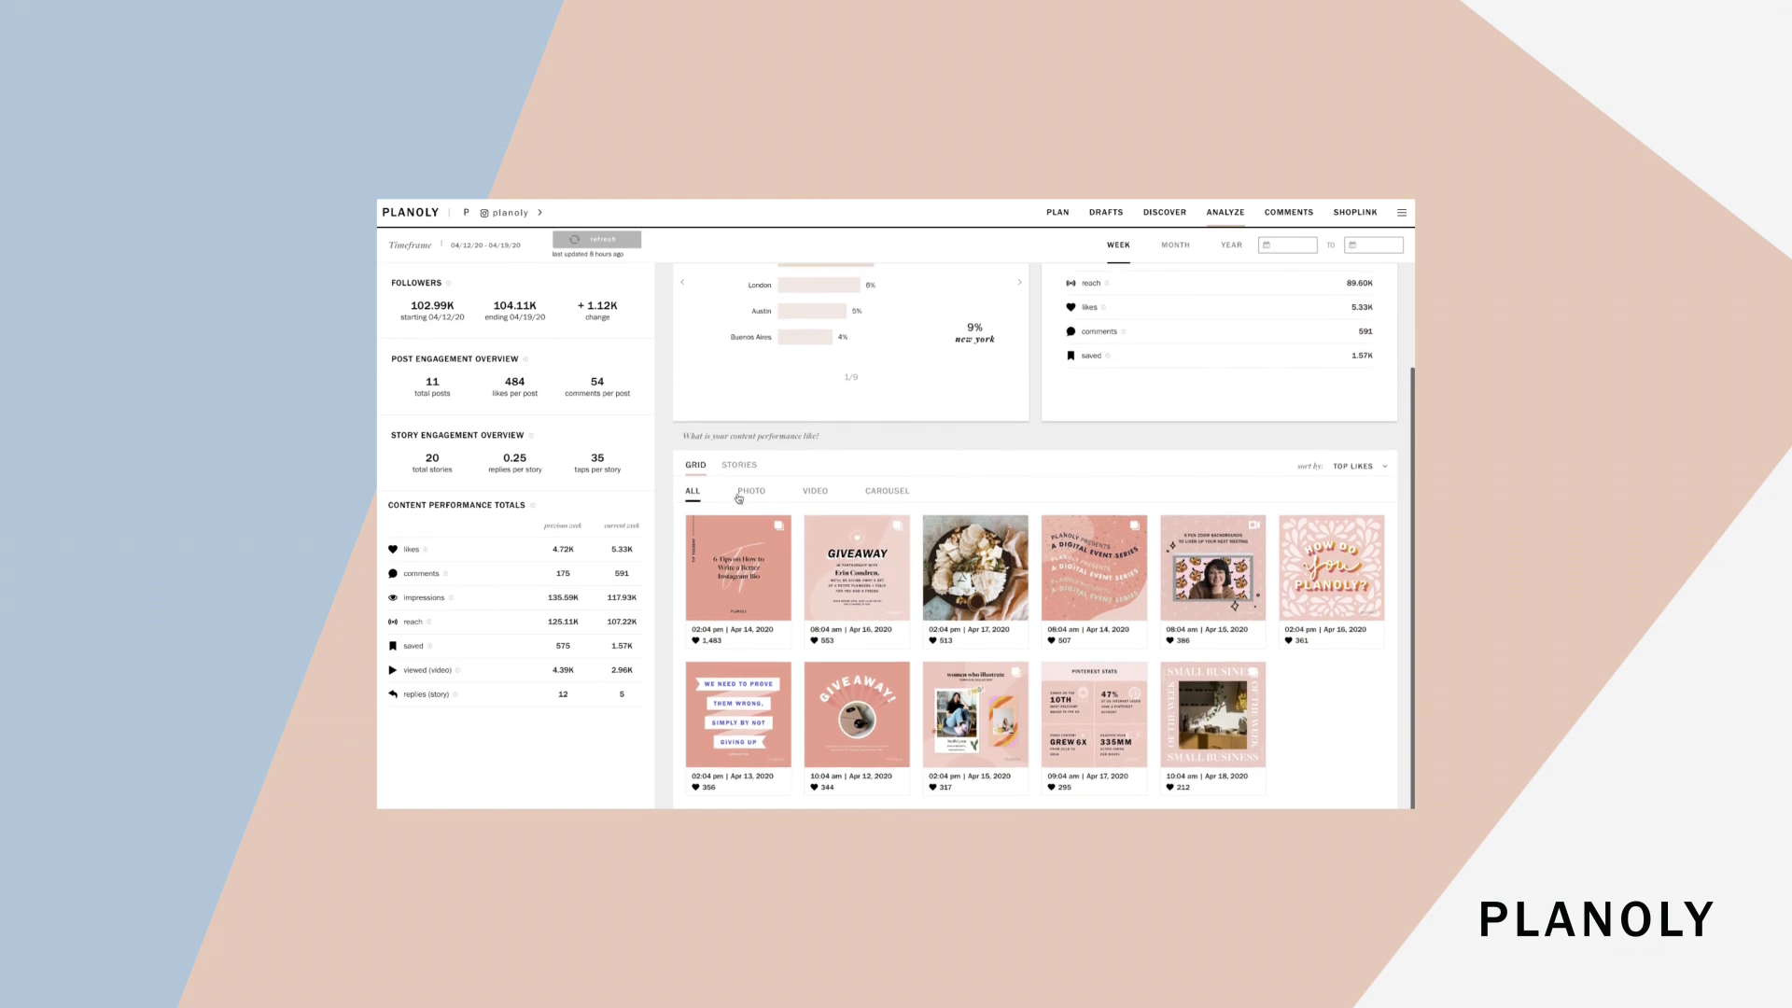
left_click(749, 503)
left_click(819, 622)
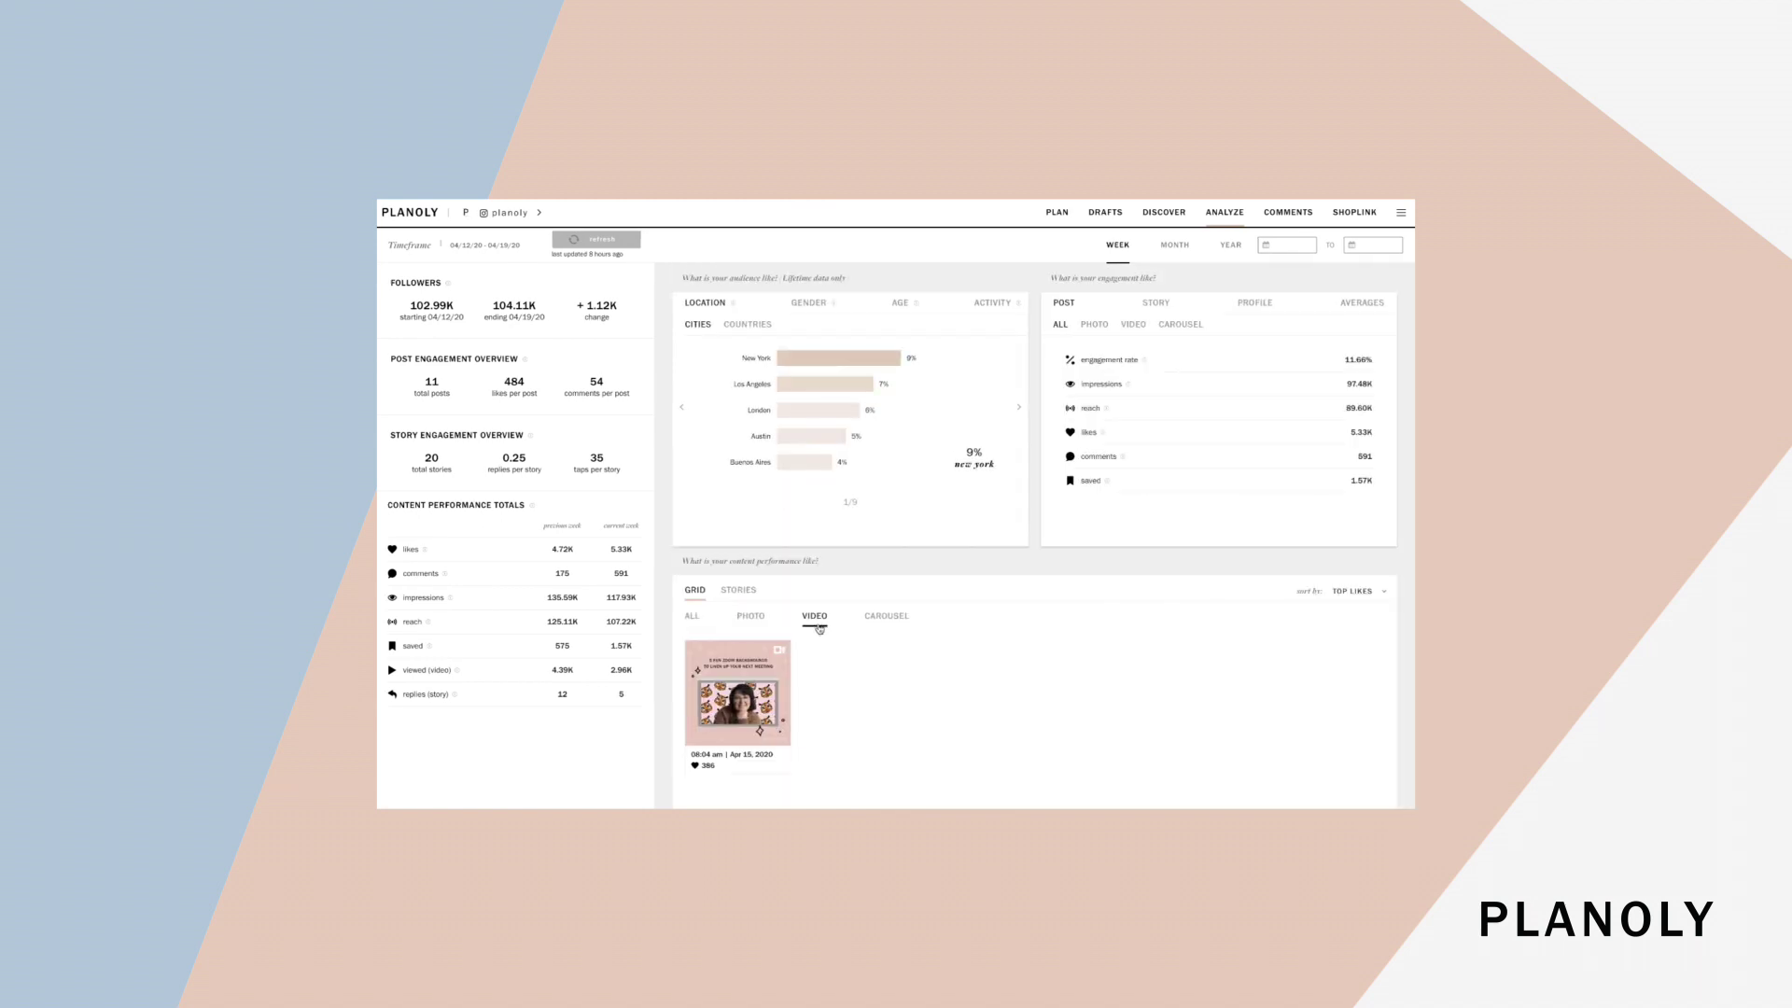
Switch the analytics period to Month, then Year, then custom dates 04/07/2020 to 04/15/2020
mouse_move(736, 304)
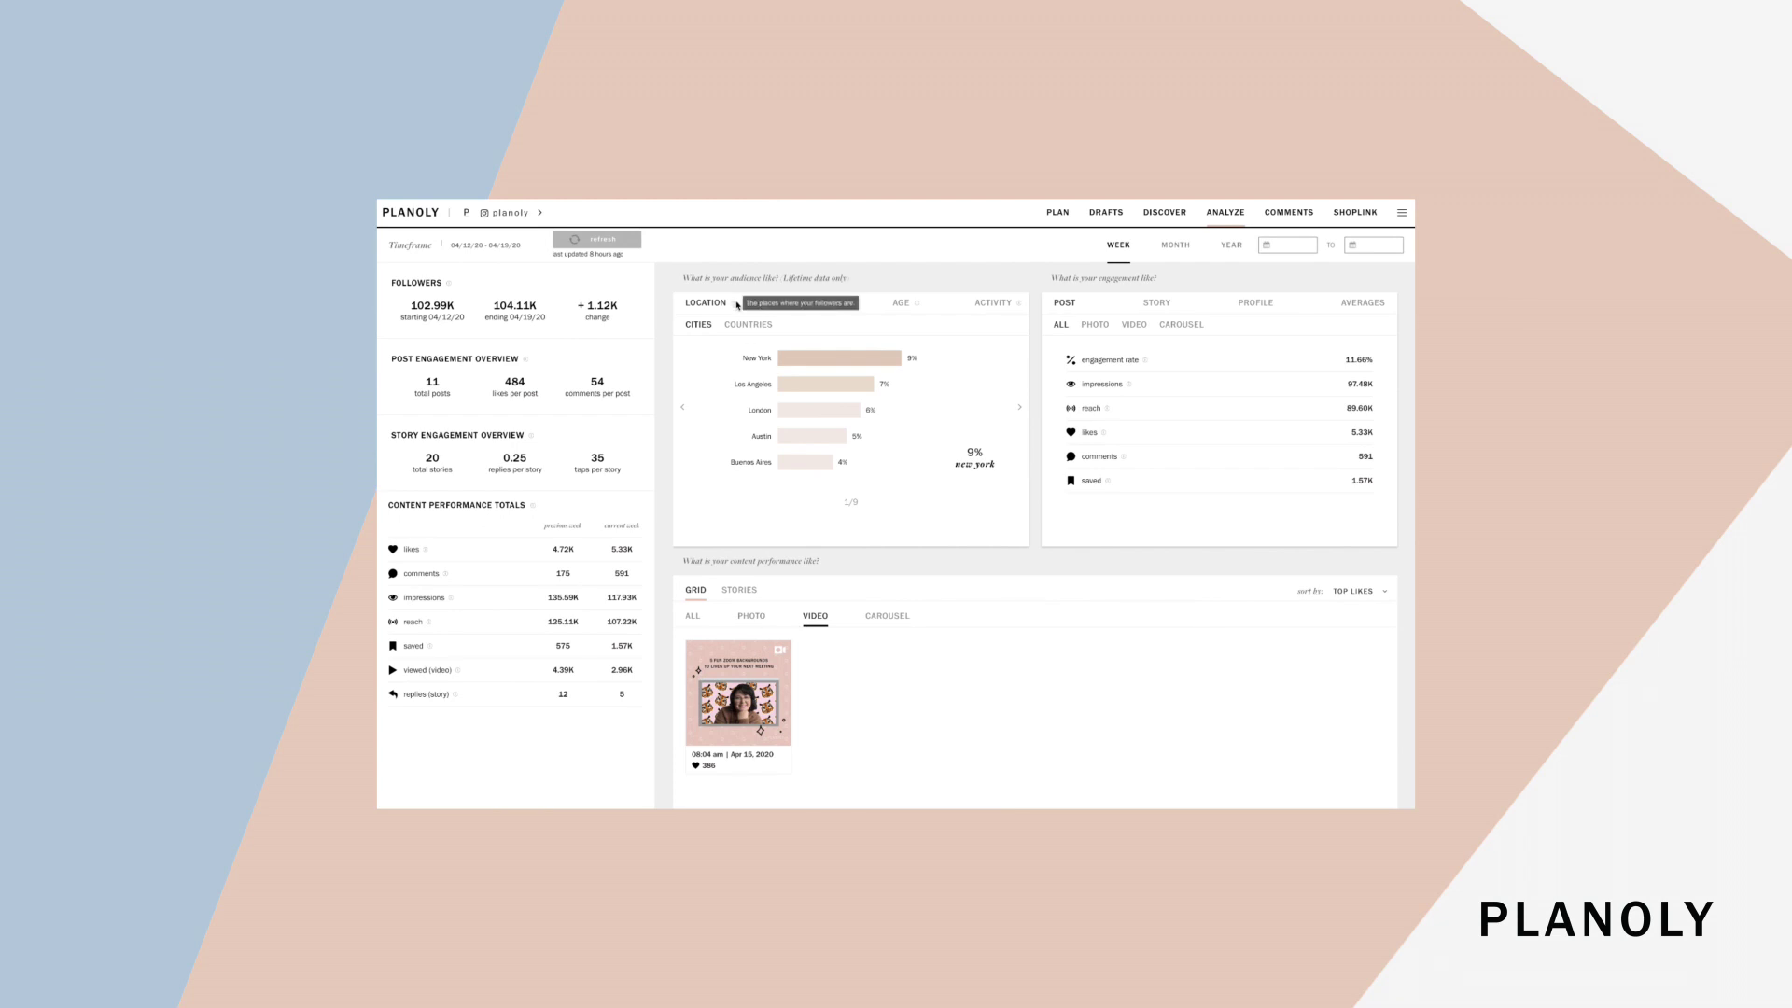
mouse_move(835, 304)
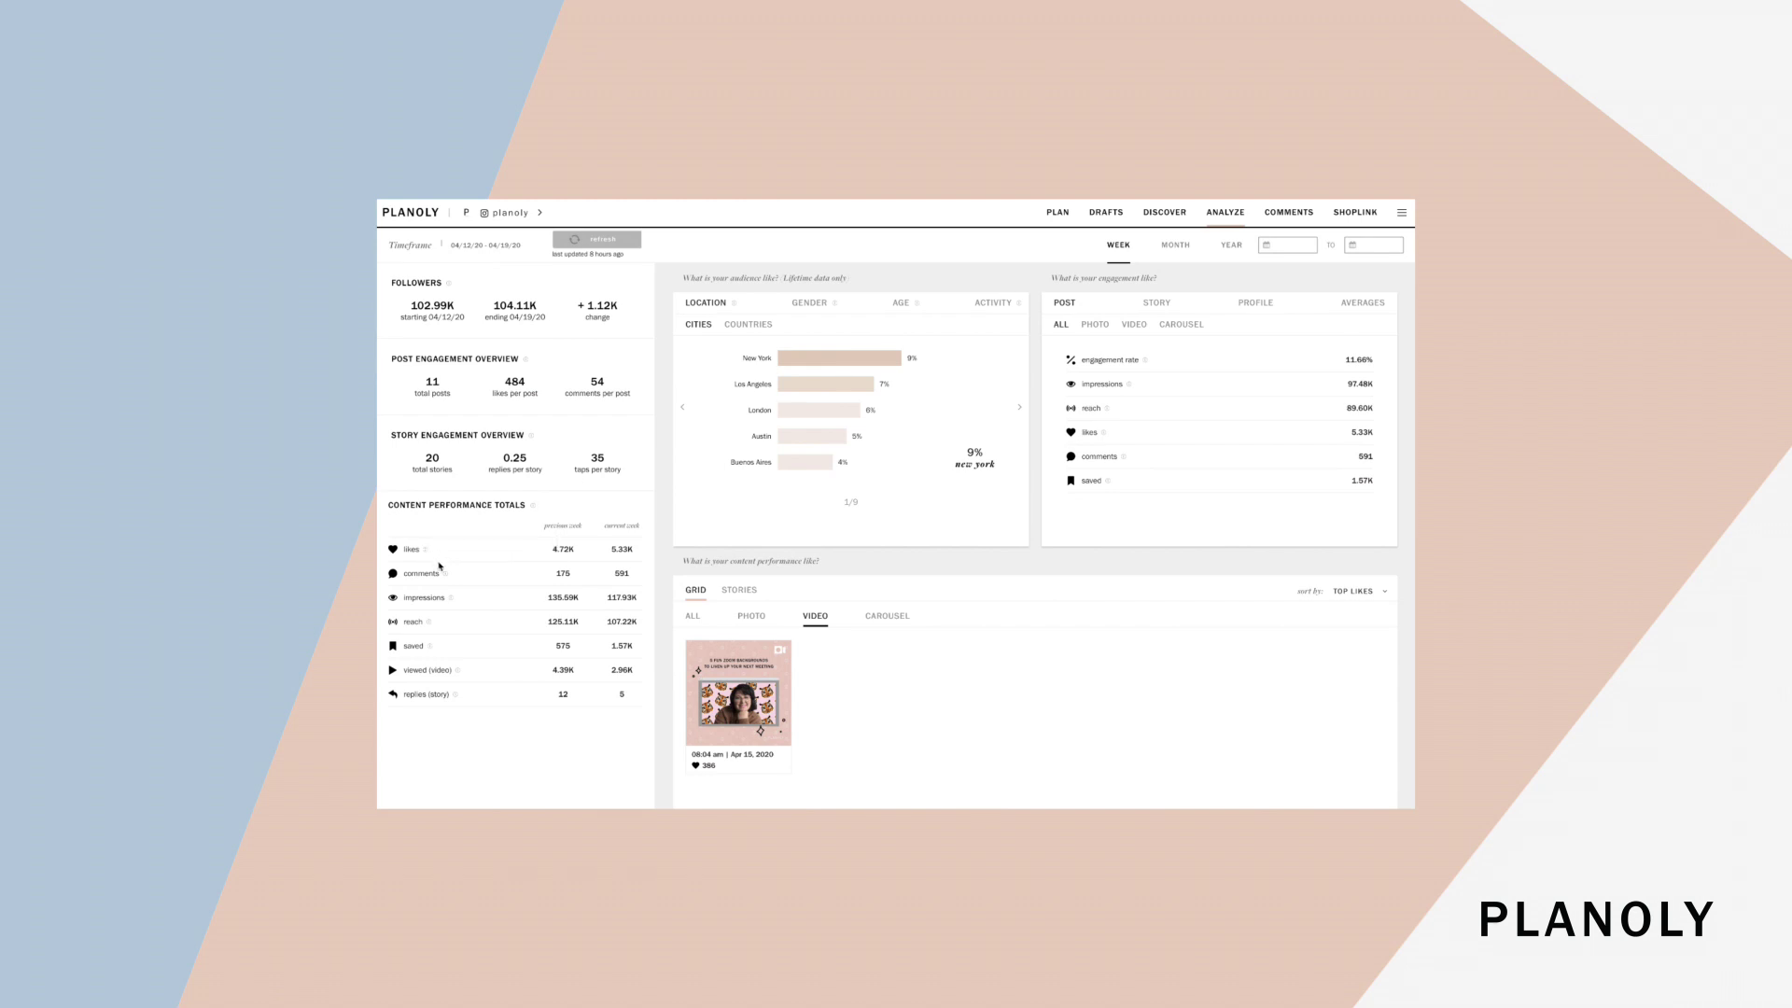
mouse_move(446, 576)
left_click(1173, 247)
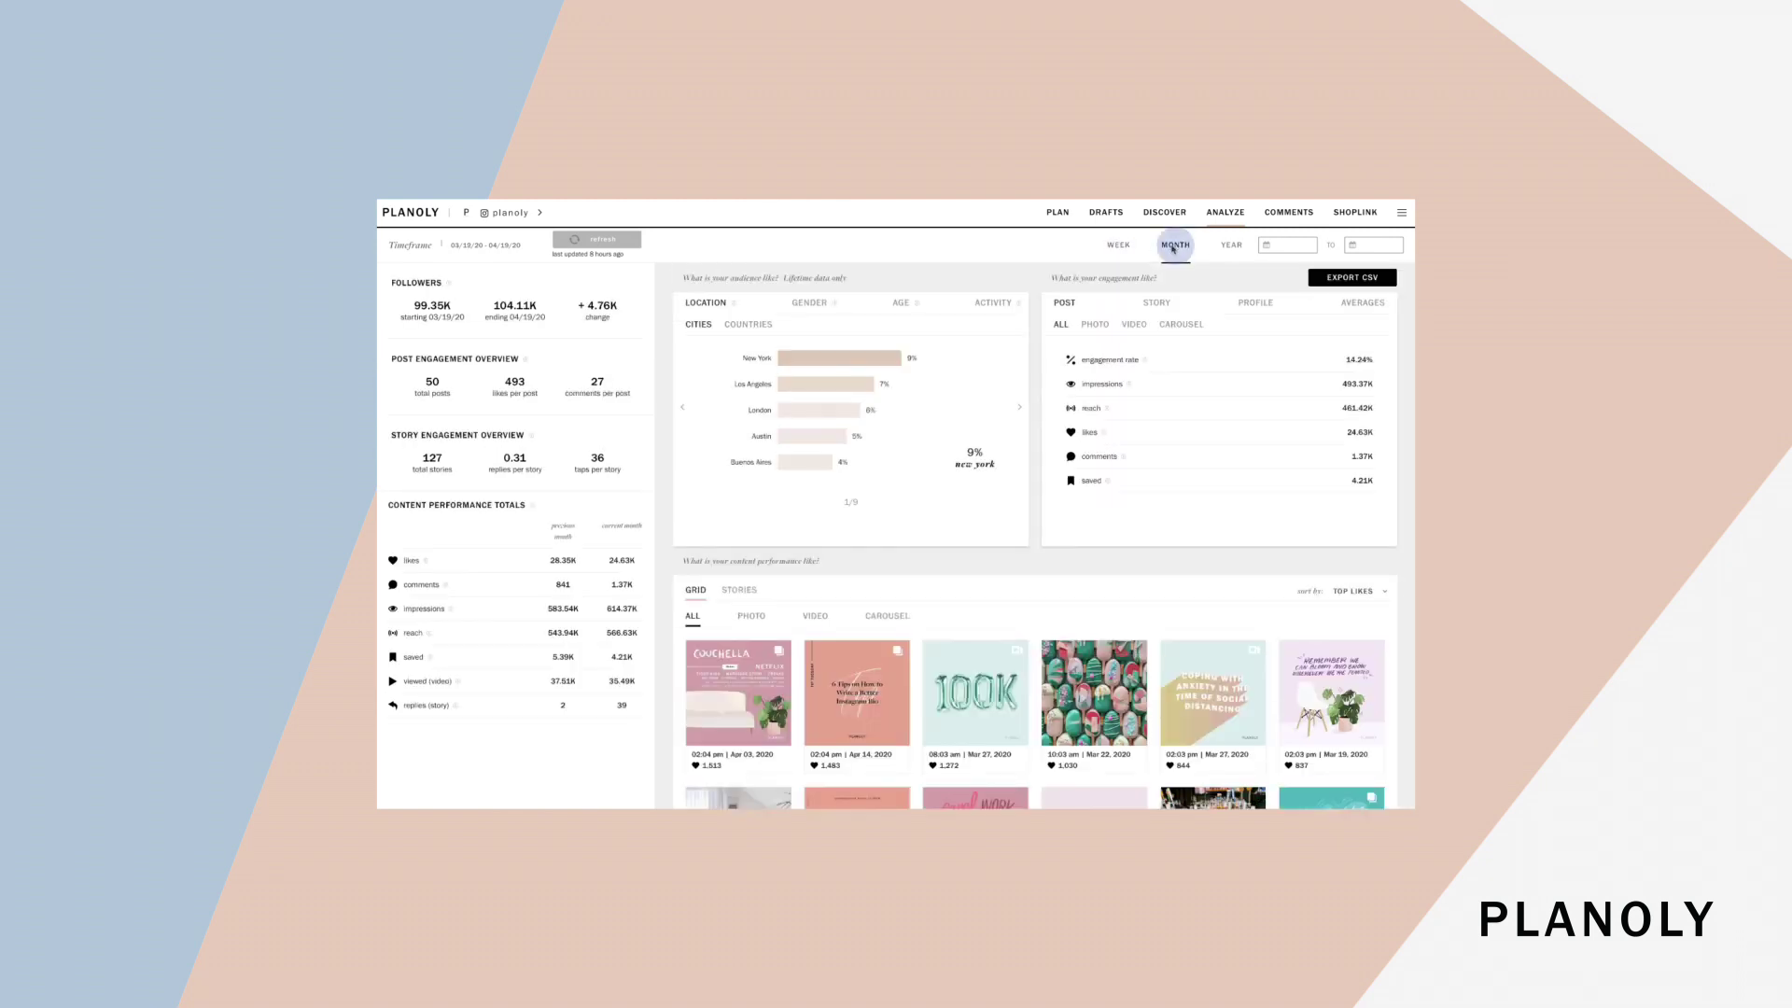
left_click(1230, 246)
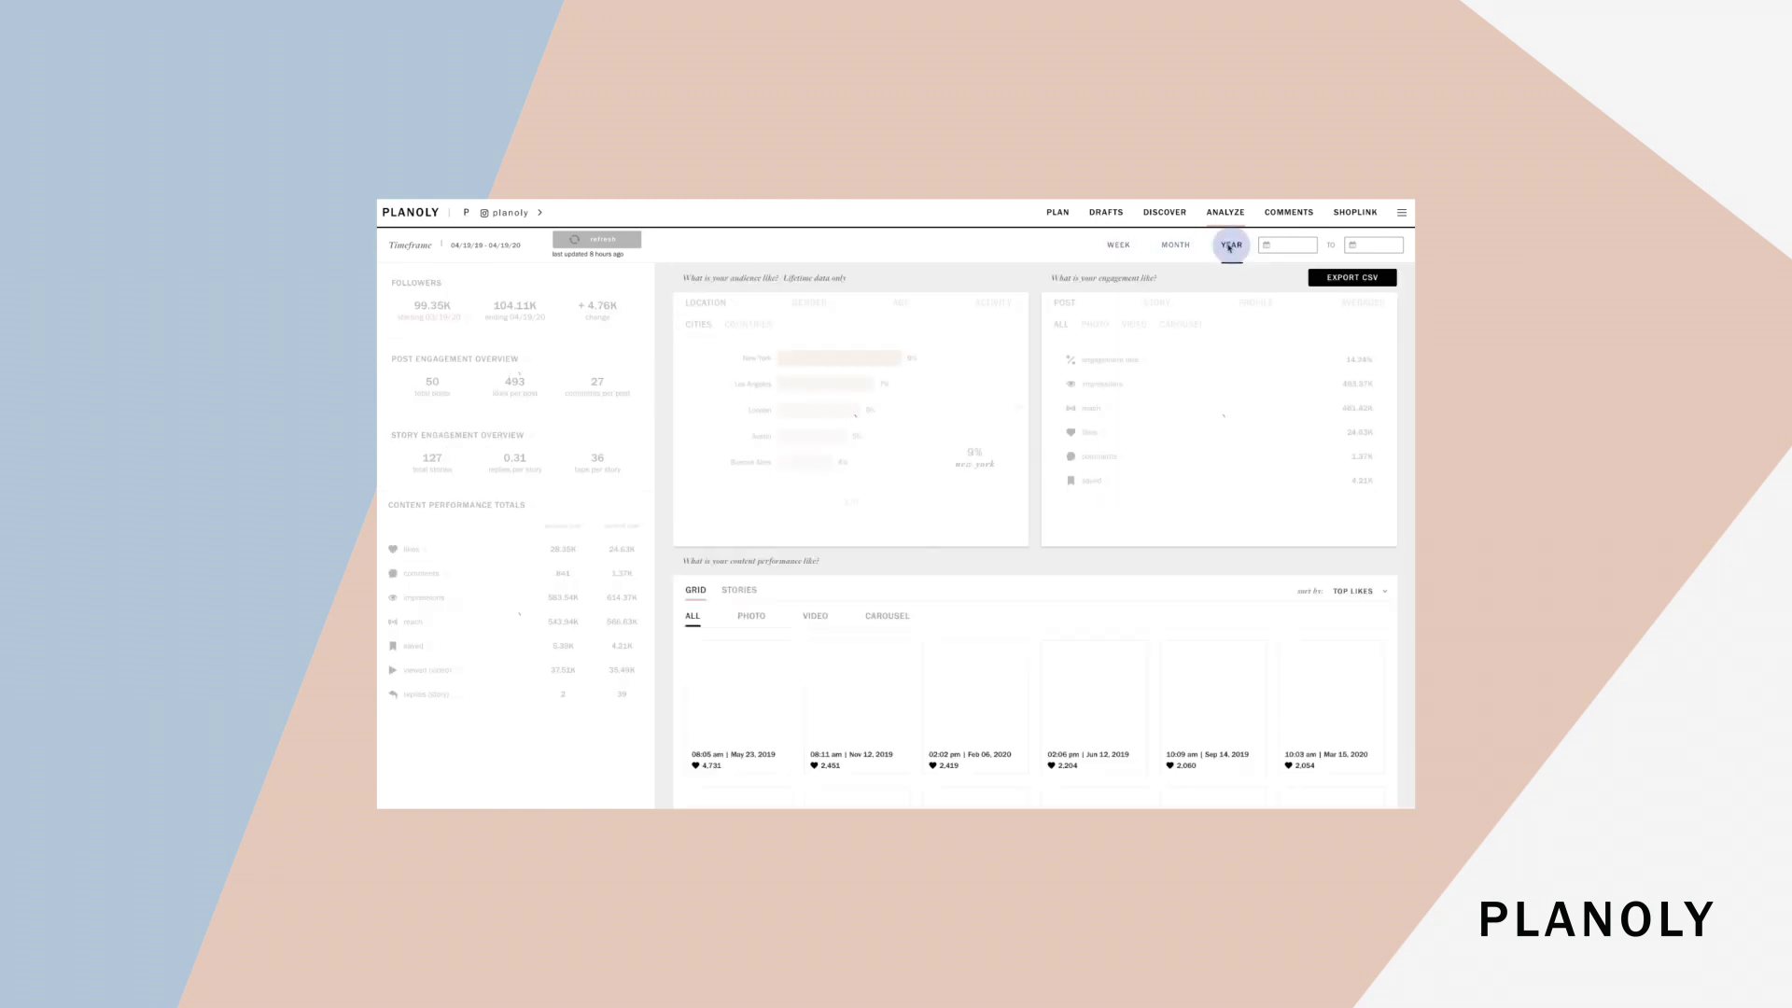
left_click(1286, 245)
left_click(1310, 331)
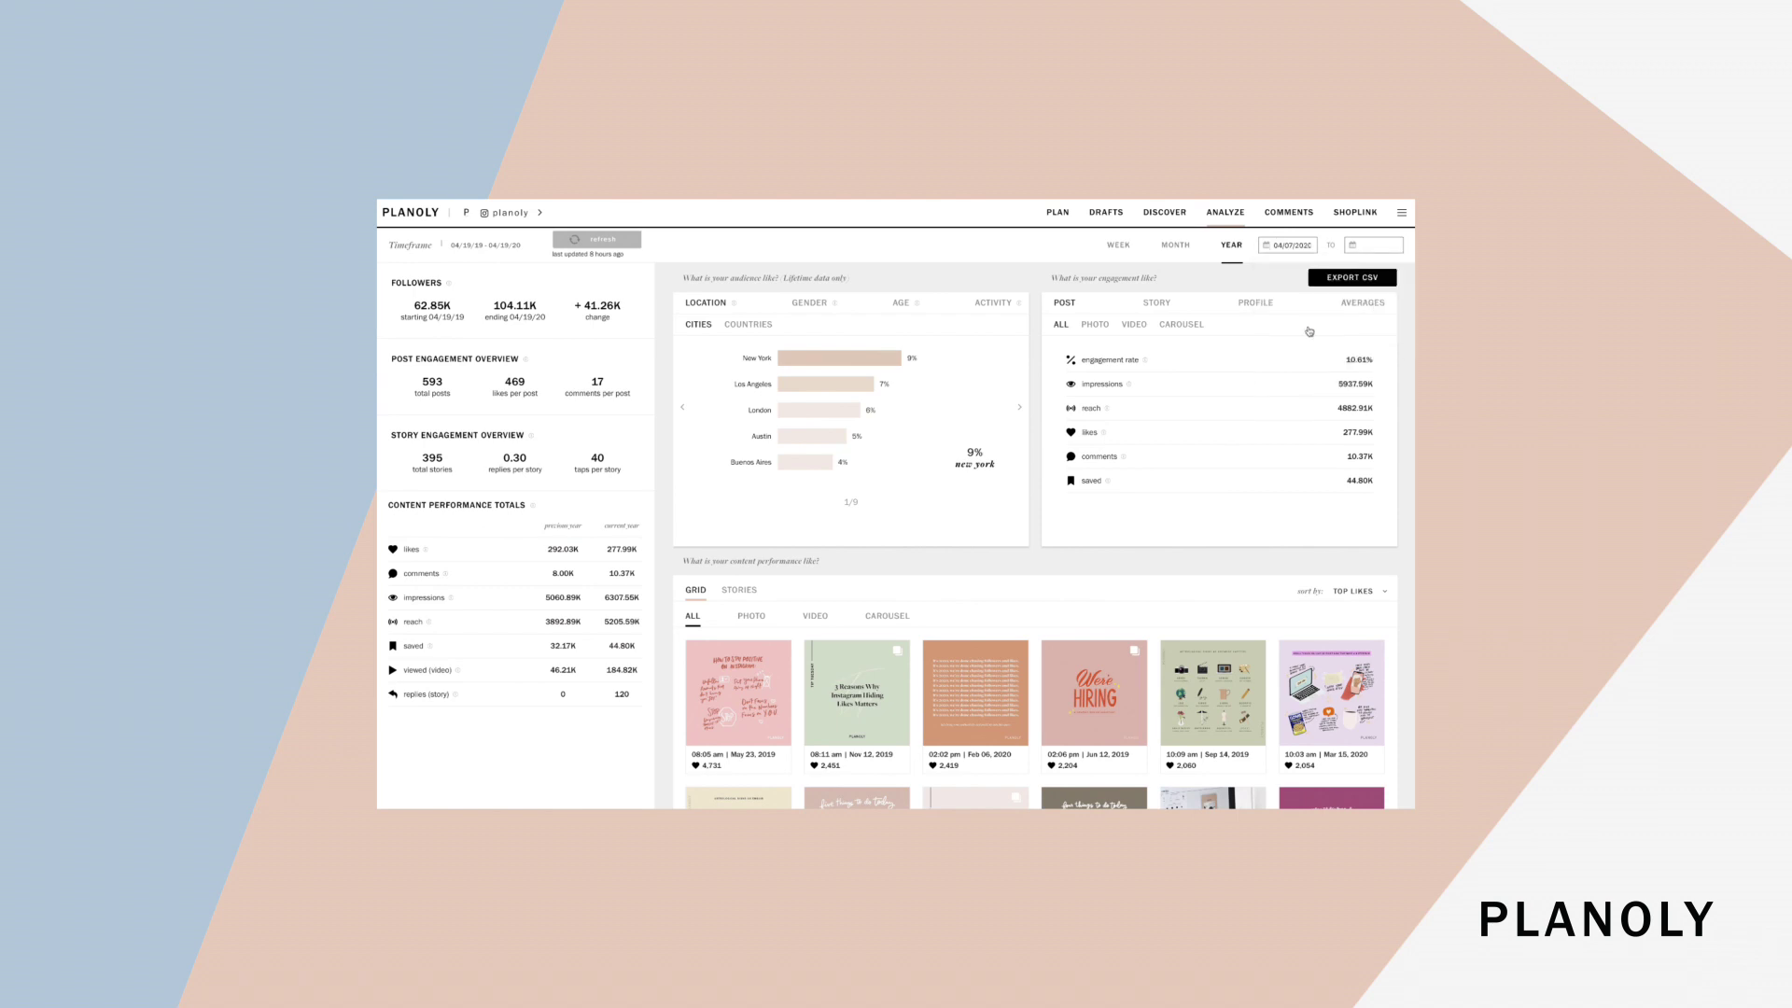
left_click(1330, 340)
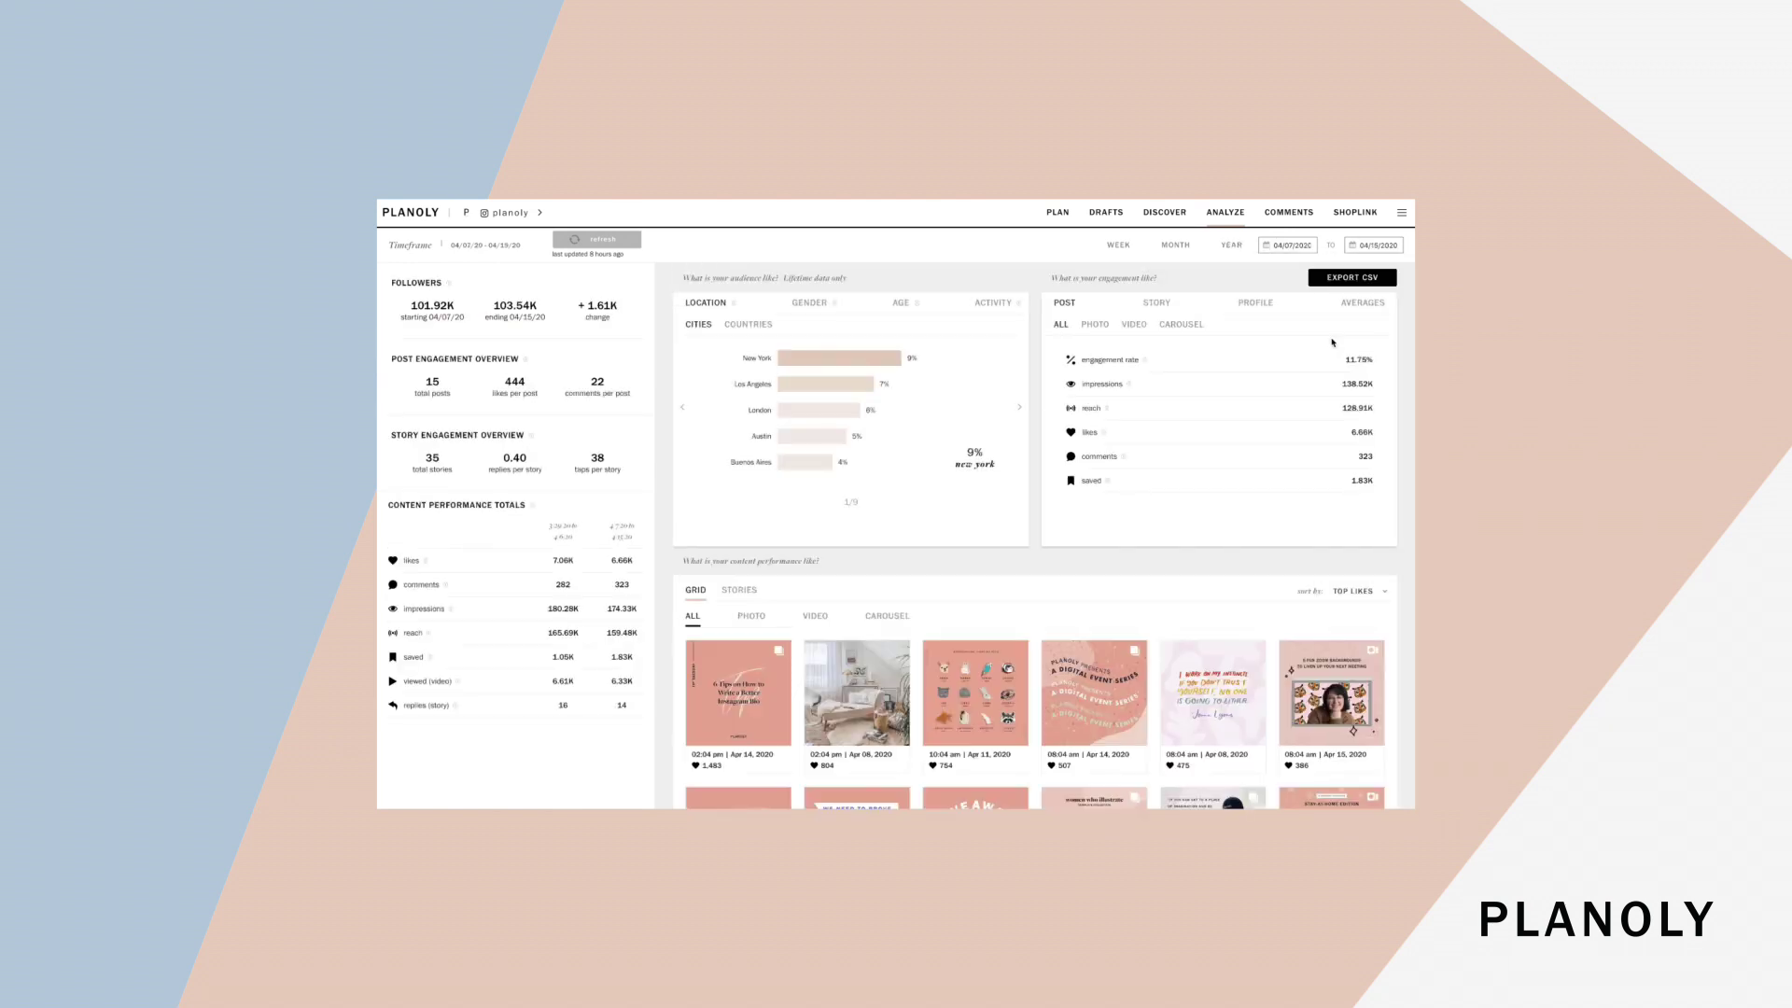
Open the comments inbox and start a reply comment, typing 'h'
left_click(1299, 218)
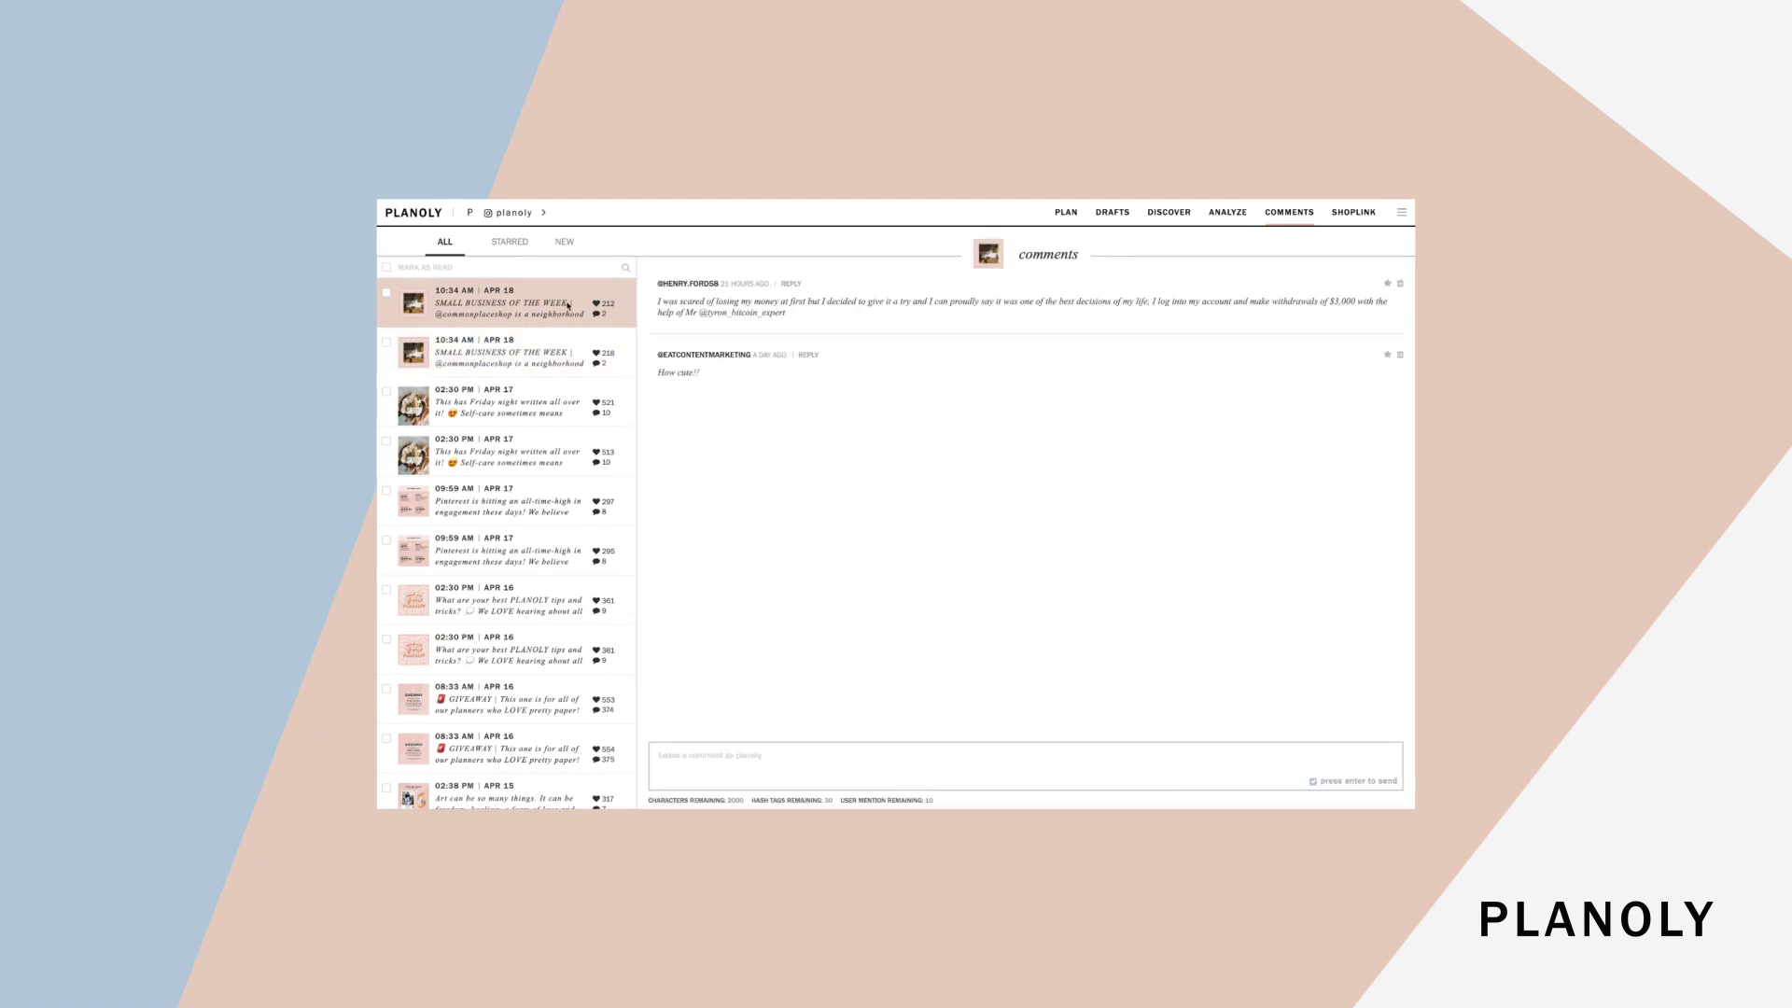
left_click(741, 763)
type("hi")
Star the 'How cute!!' comment on the second post, then check the STARRED and ALL filters
left_click(386, 293)
left_click(386, 342)
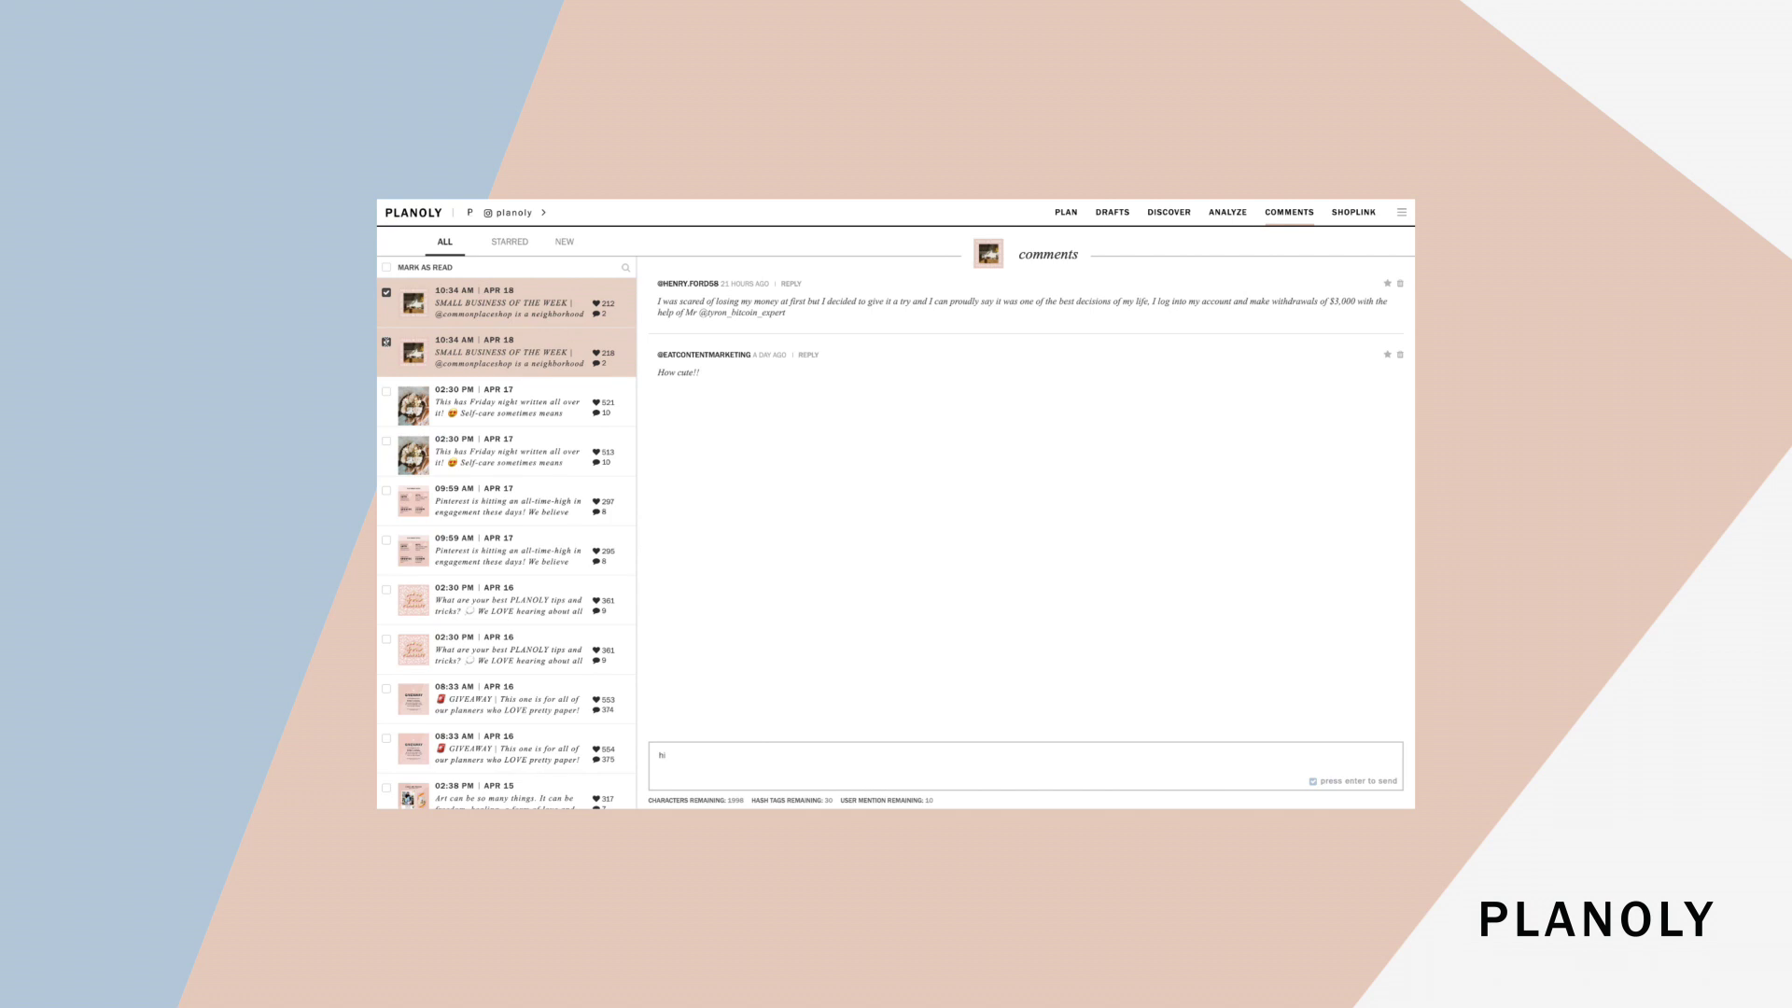
left_click(1388, 355)
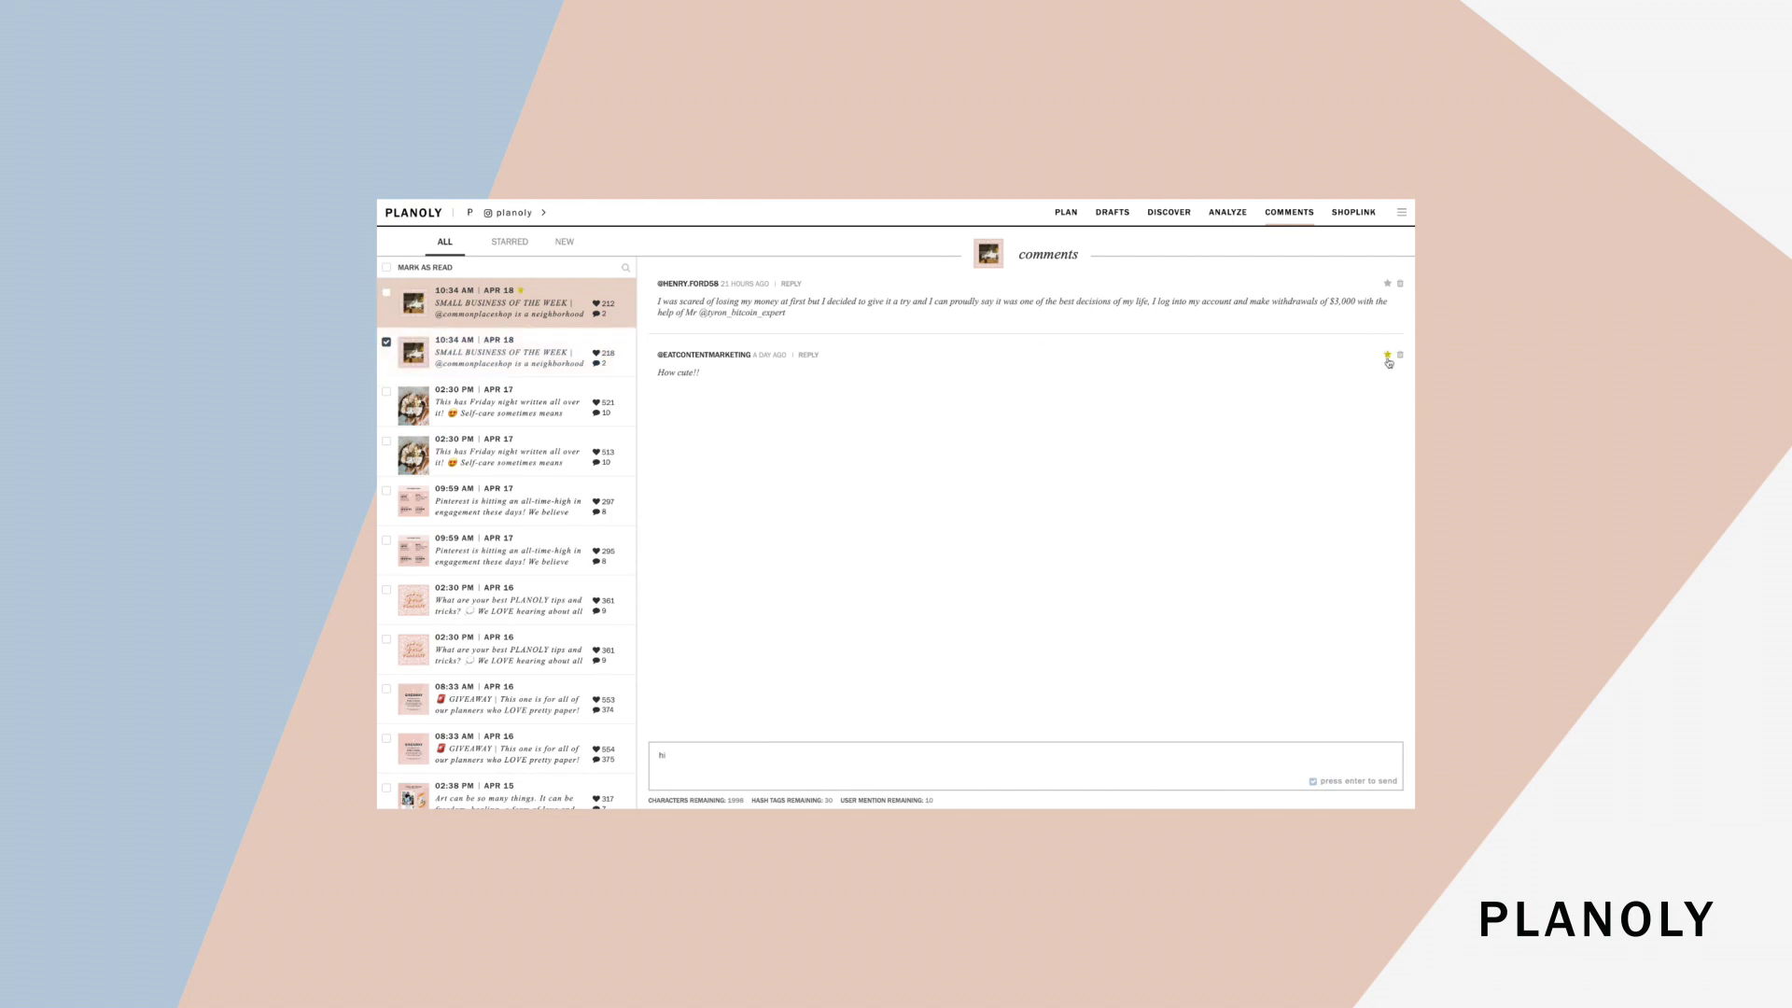
left_click(526, 250)
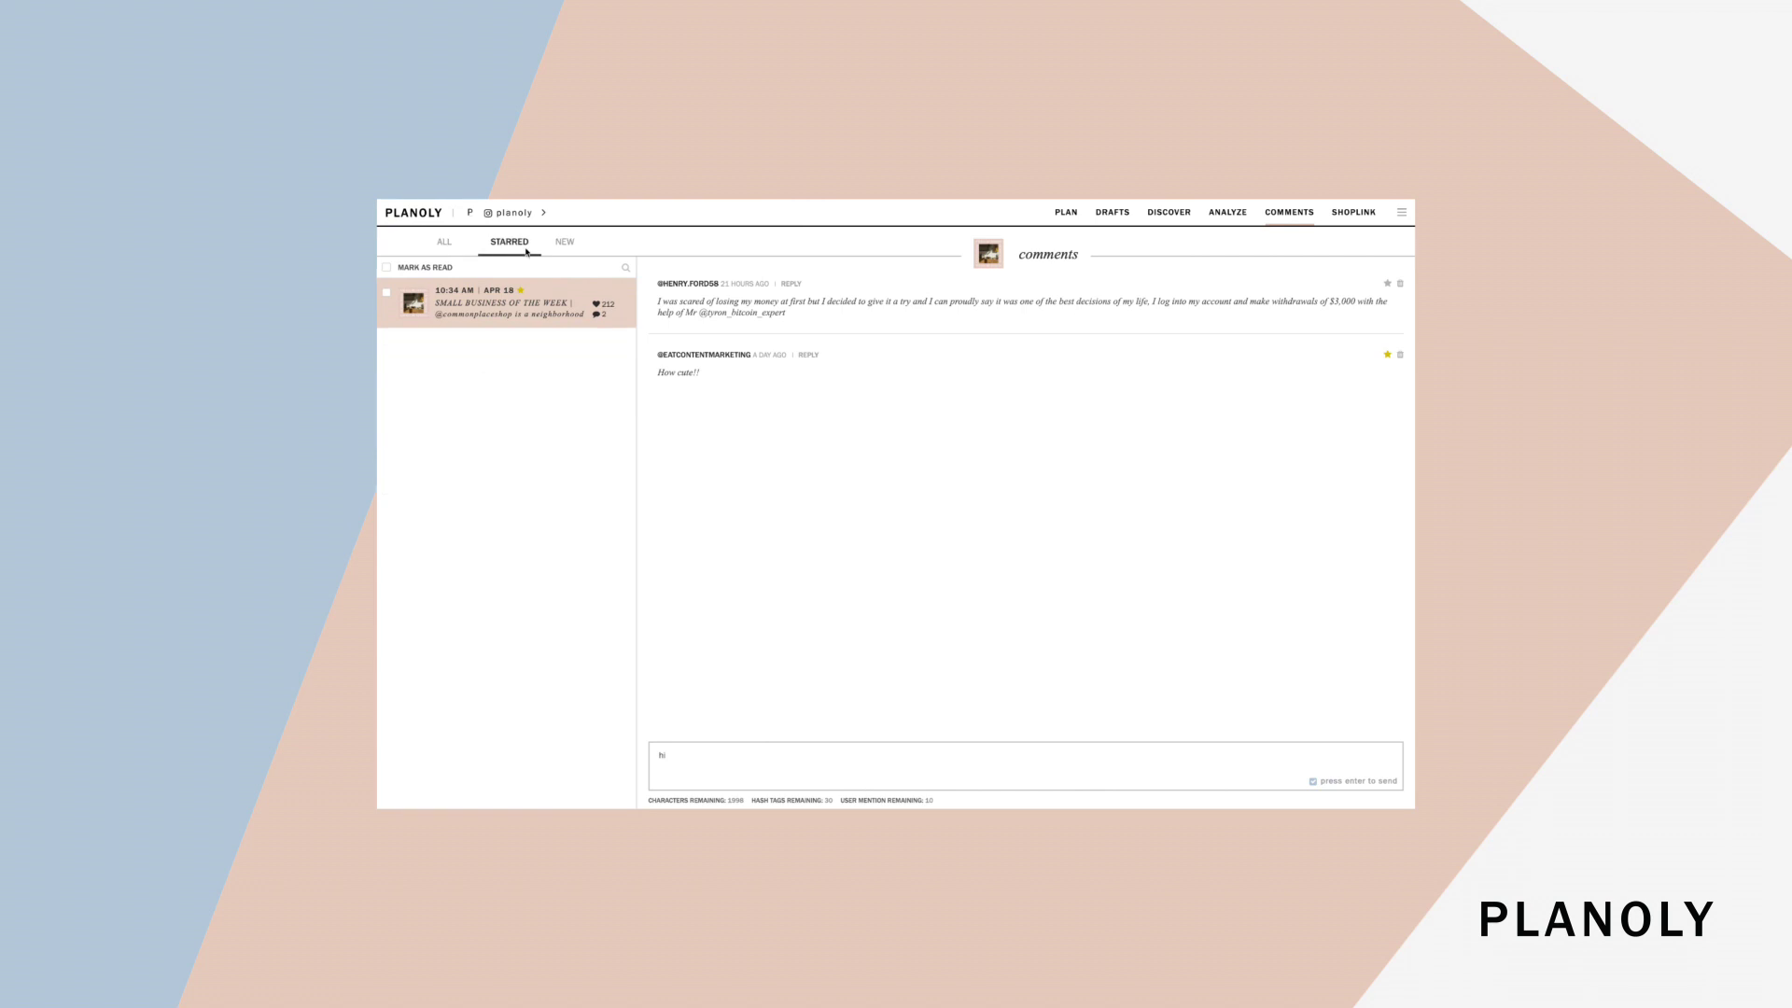
left_click(445, 244)
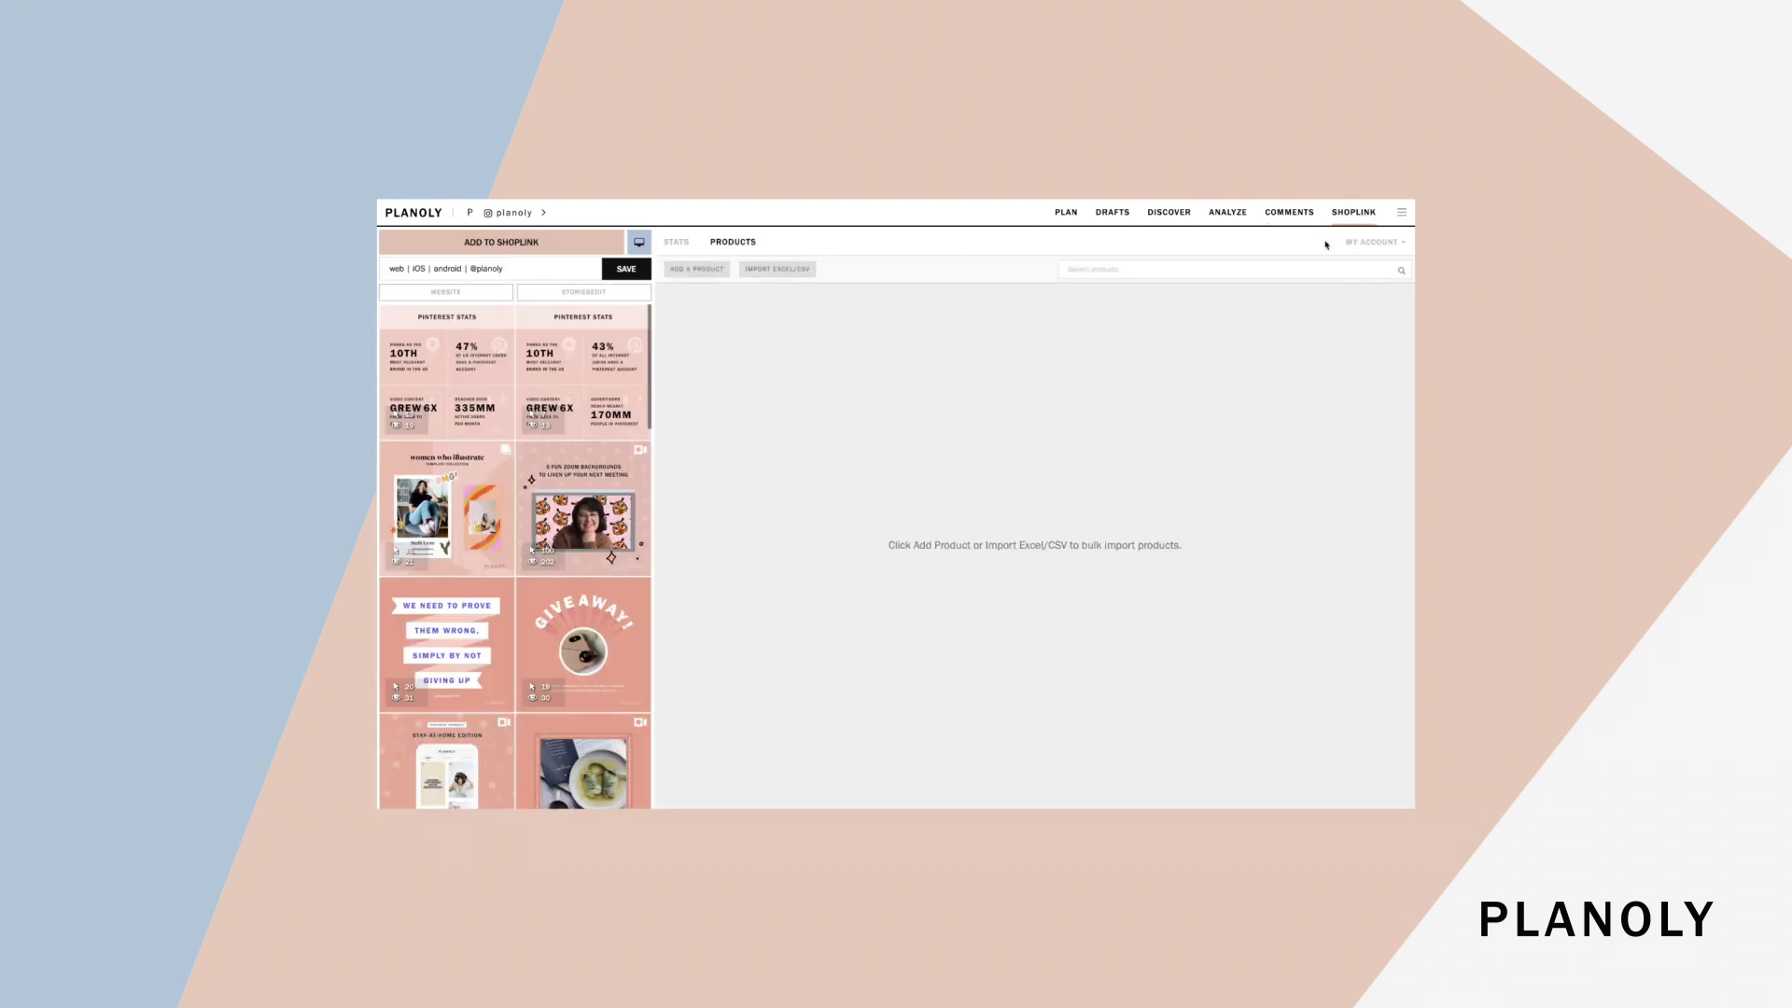
Check the link field in the Giveaway post's ShopLink settings and save it
left_click(596, 639)
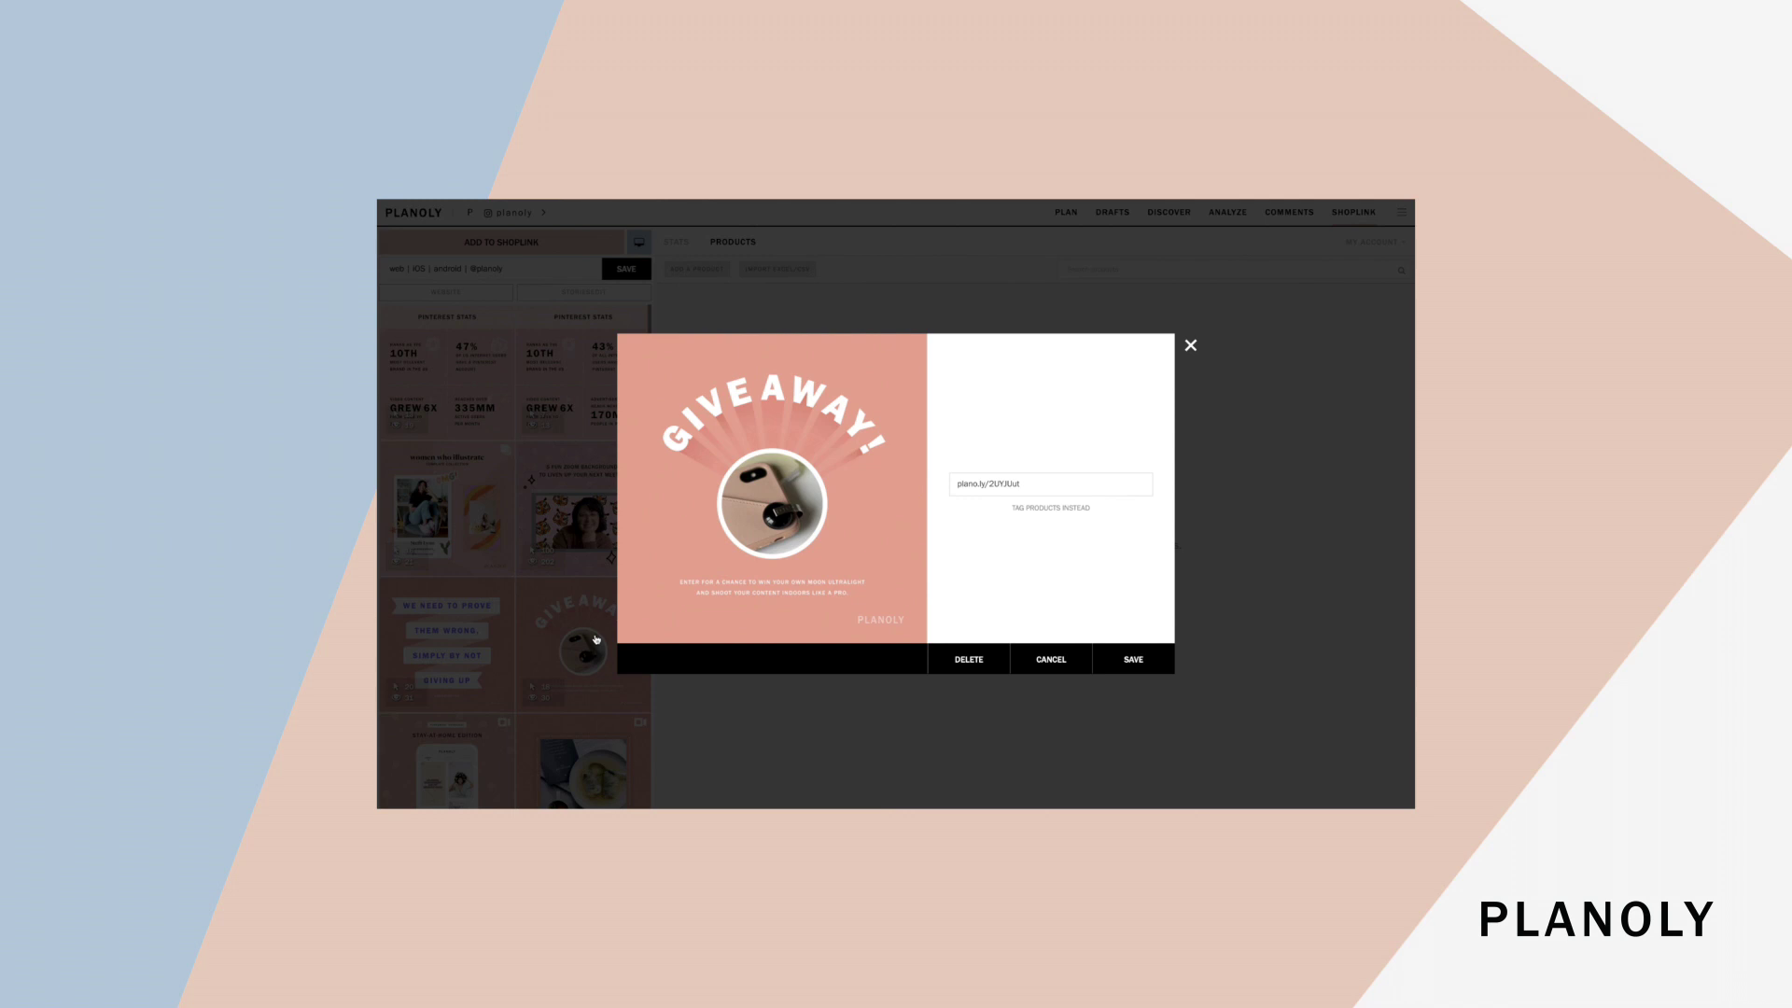
left_click(1033, 484)
left_click(1131, 659)
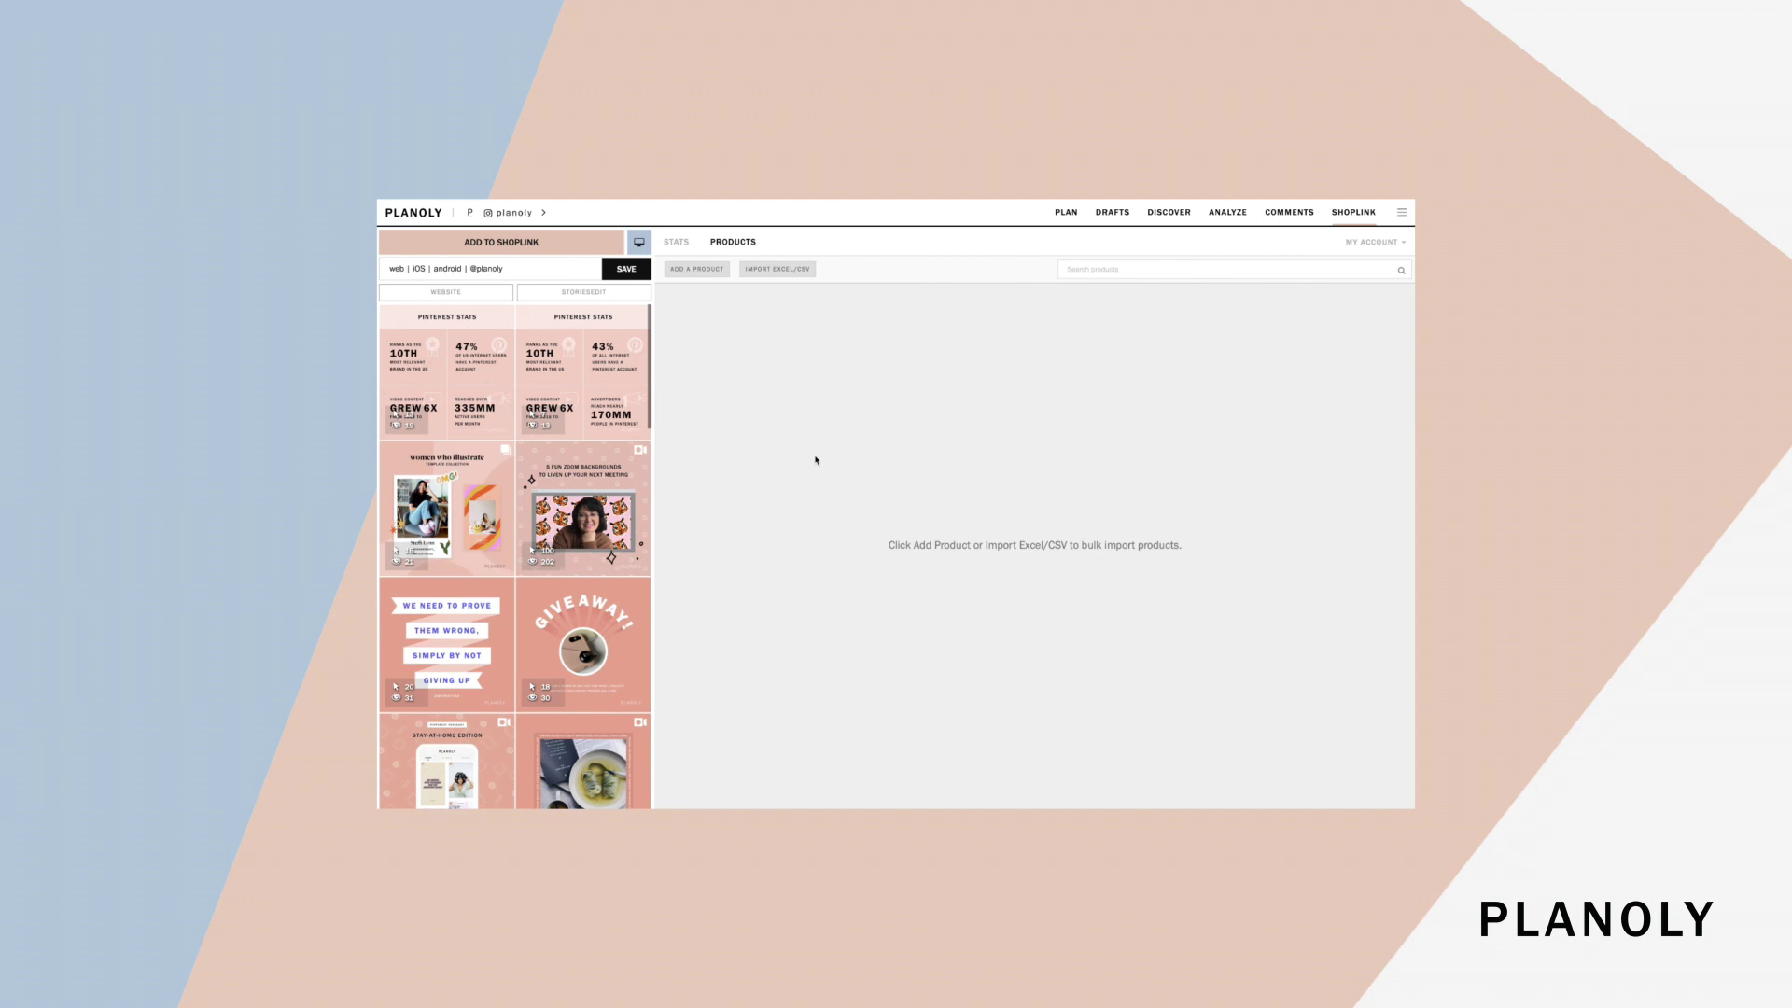
Scroll down and back up through the desktop preview of the public ShopLink page
left_click(638, 243)
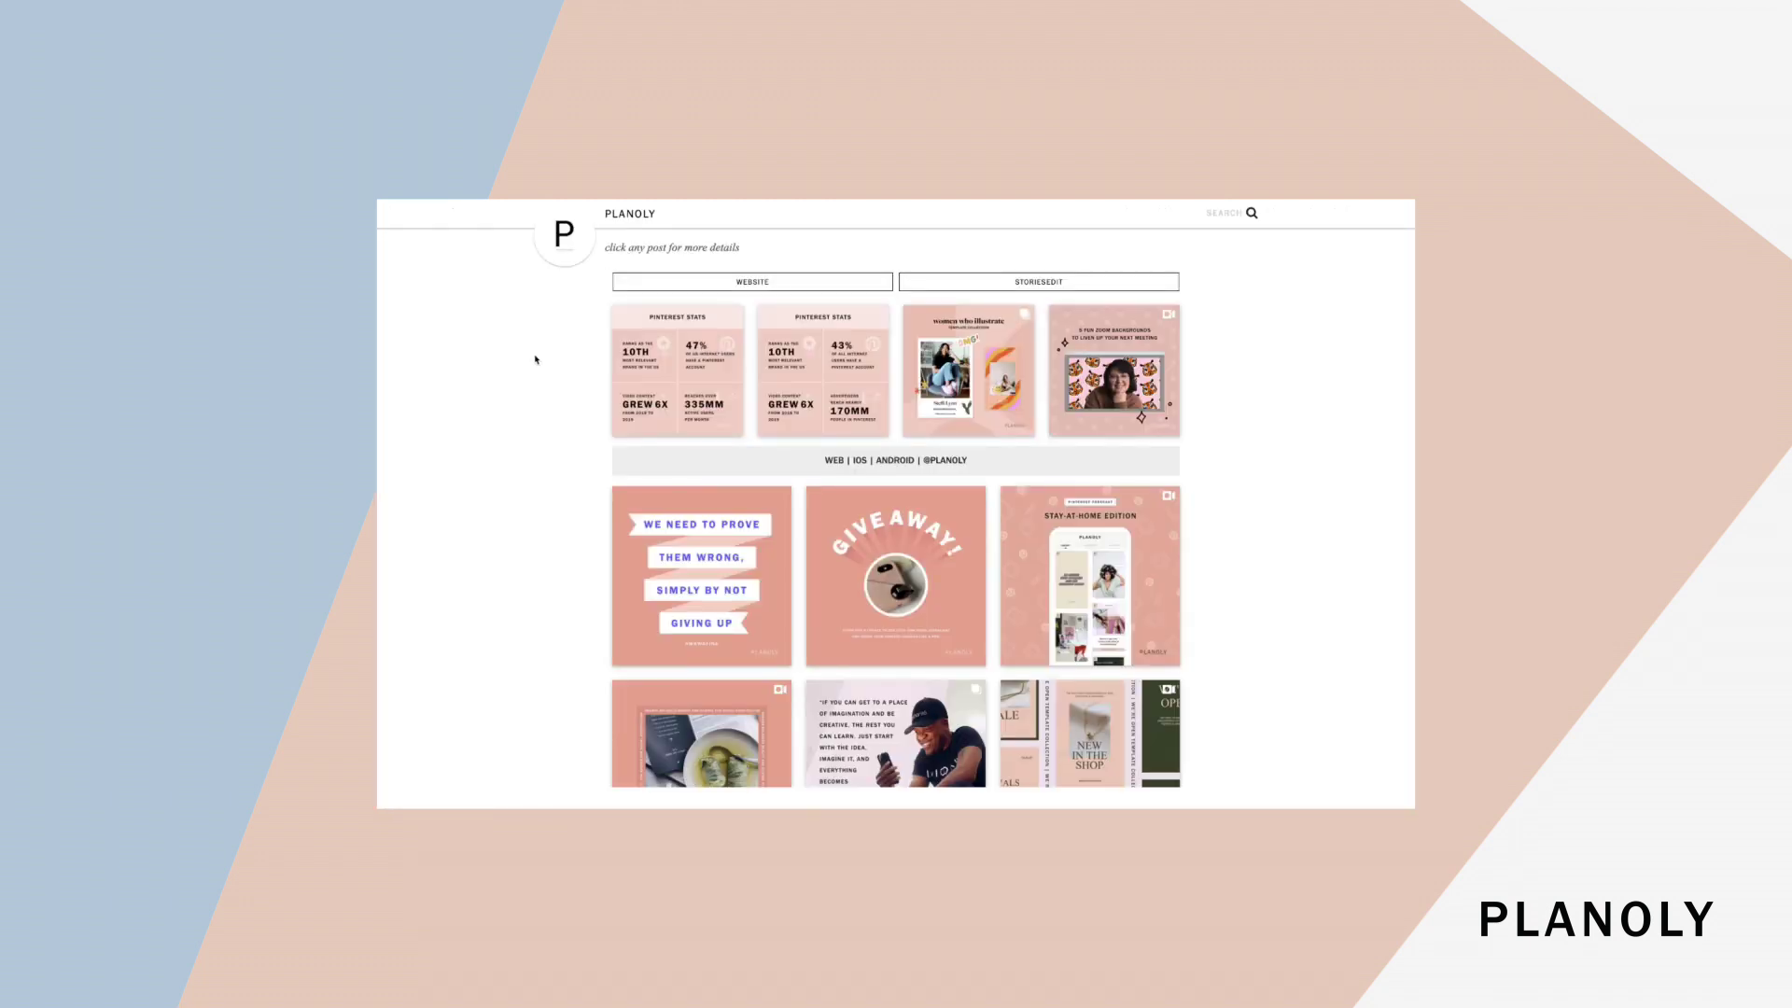
scroll(537, 360, "down", 4)
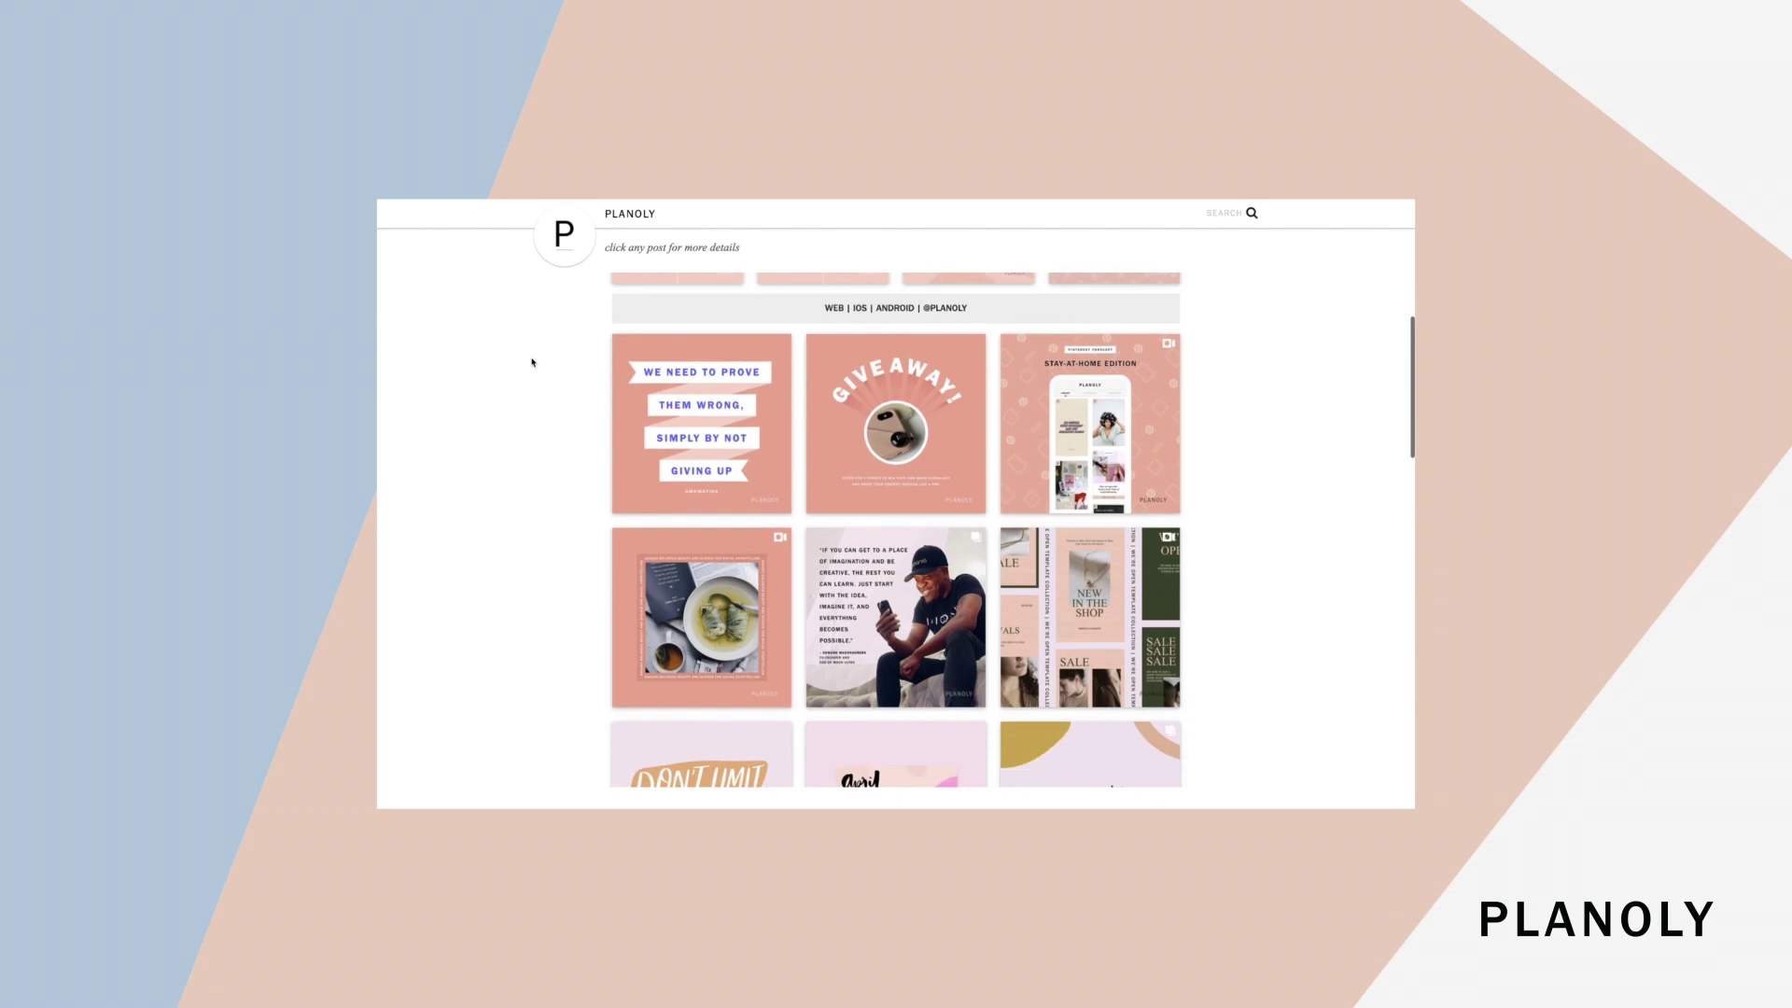
scroll(541, 357, "up", 5)
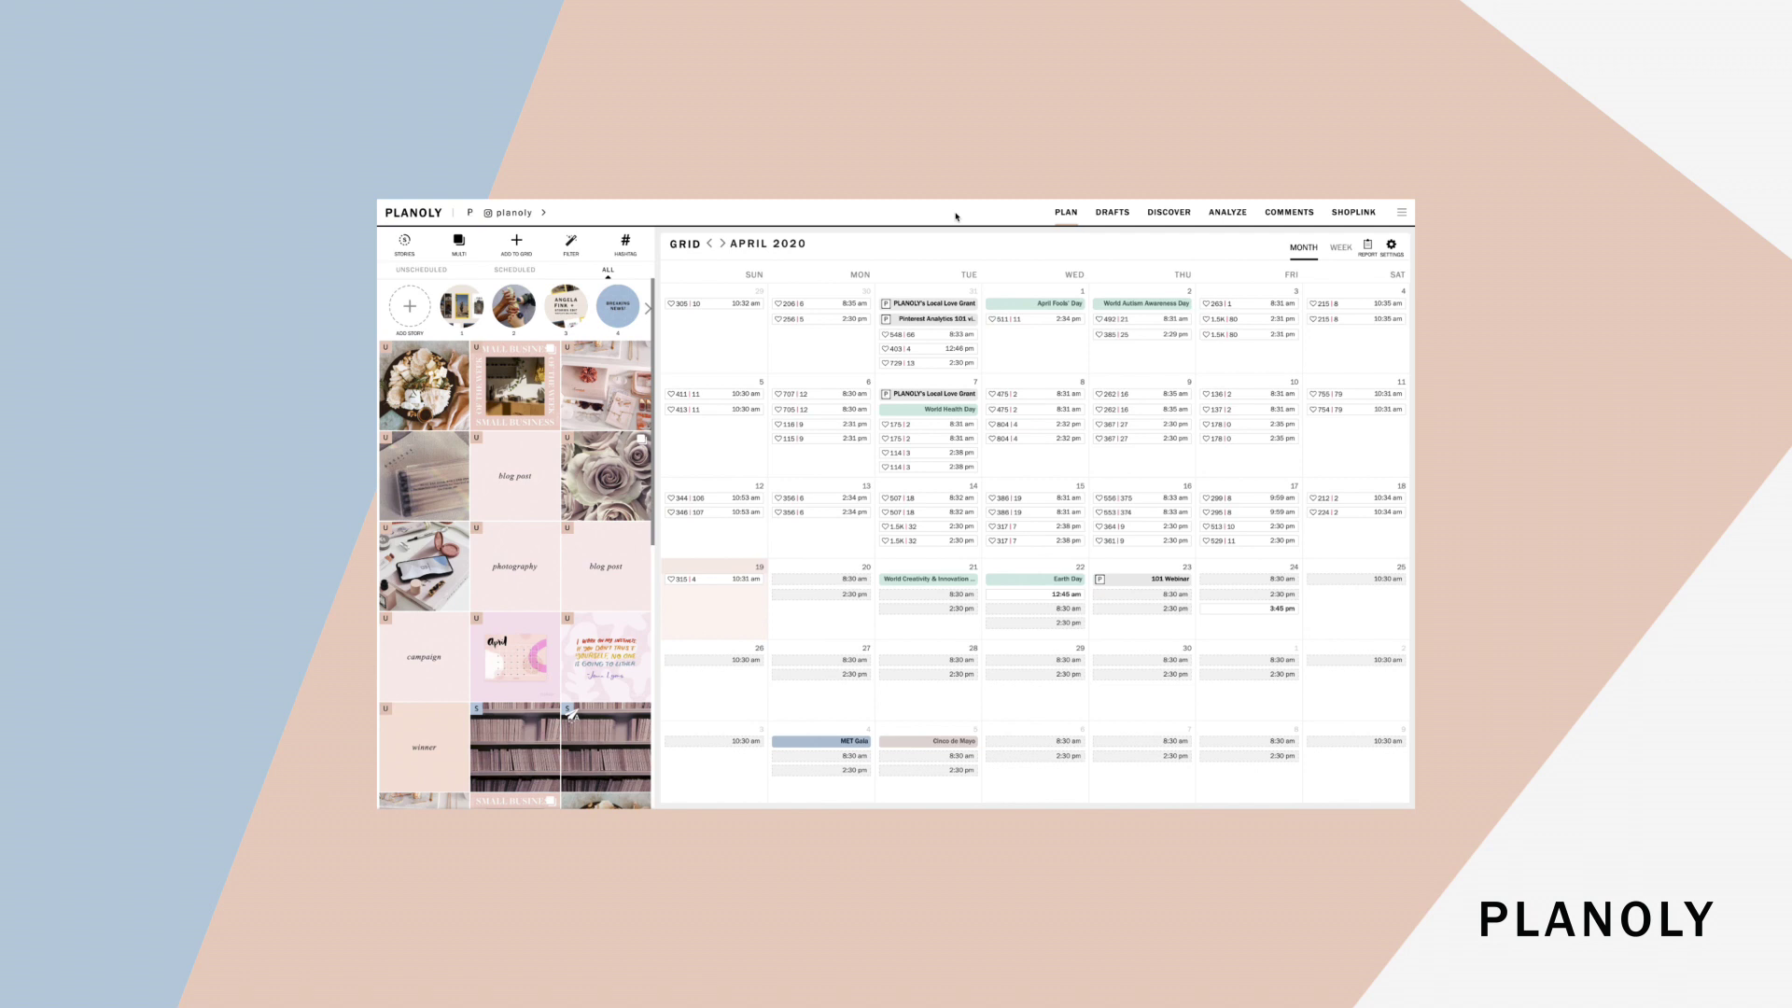
Show the top-right hamburger menu with profile, billing, help desk and logout options
left_click(1400, 214)
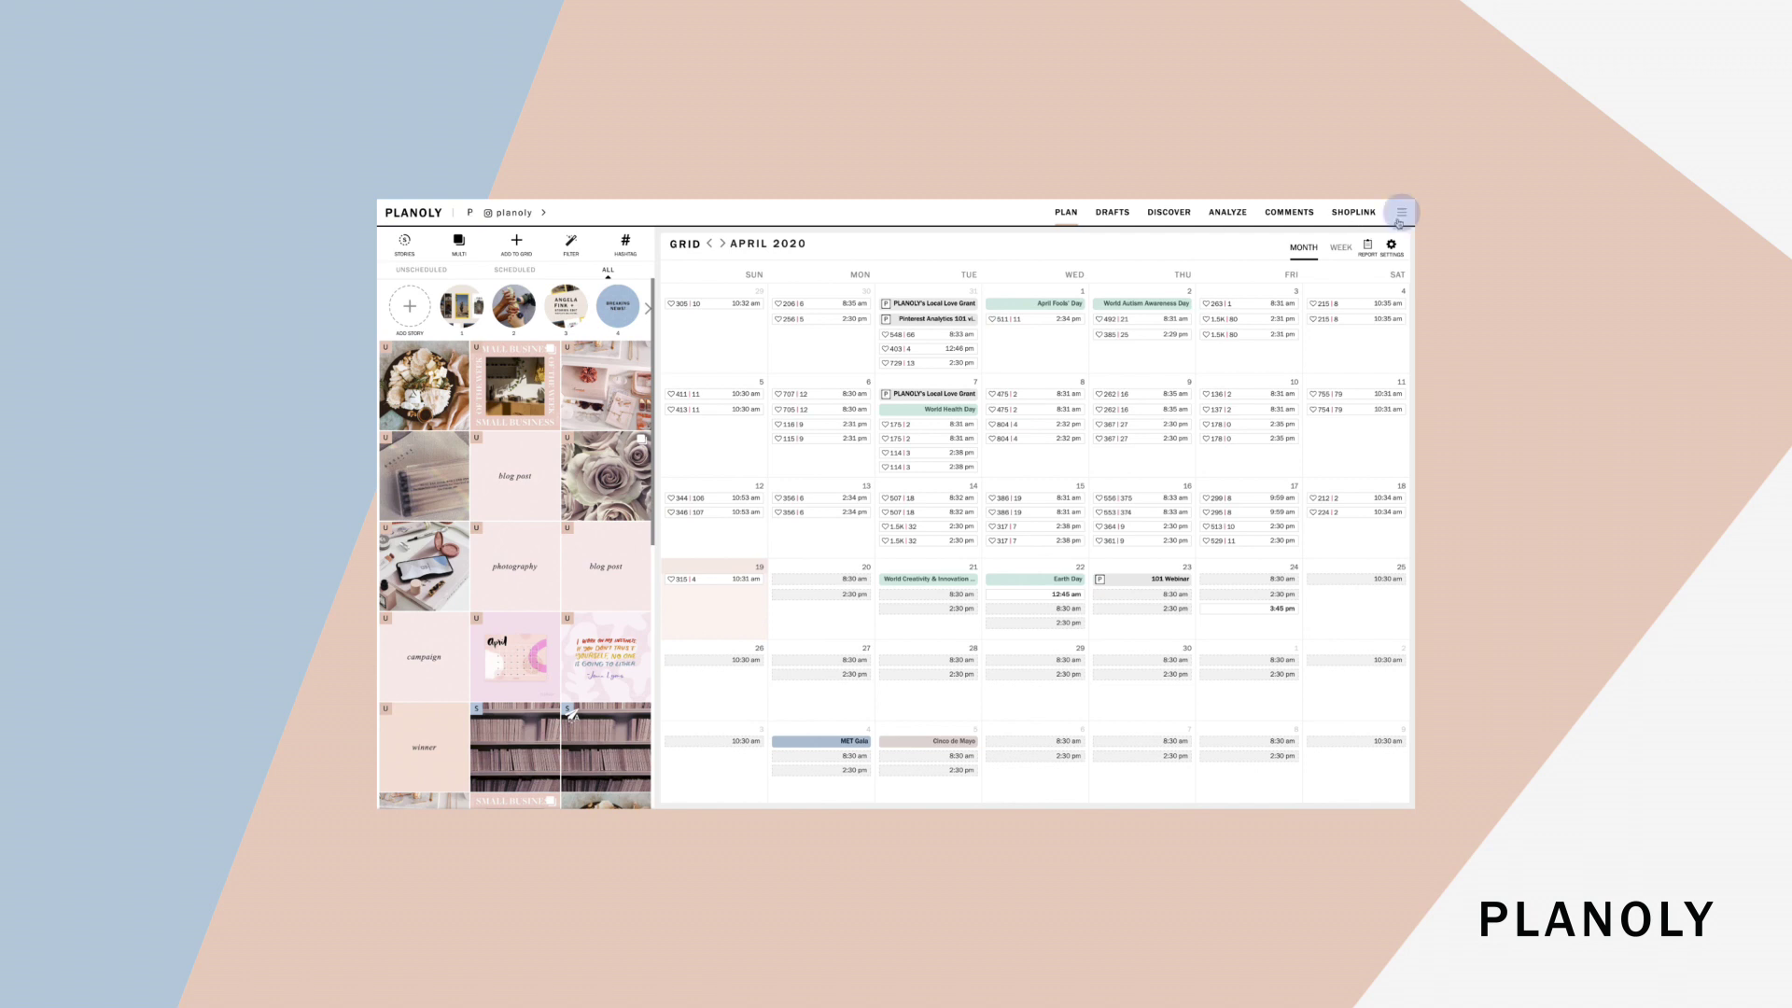